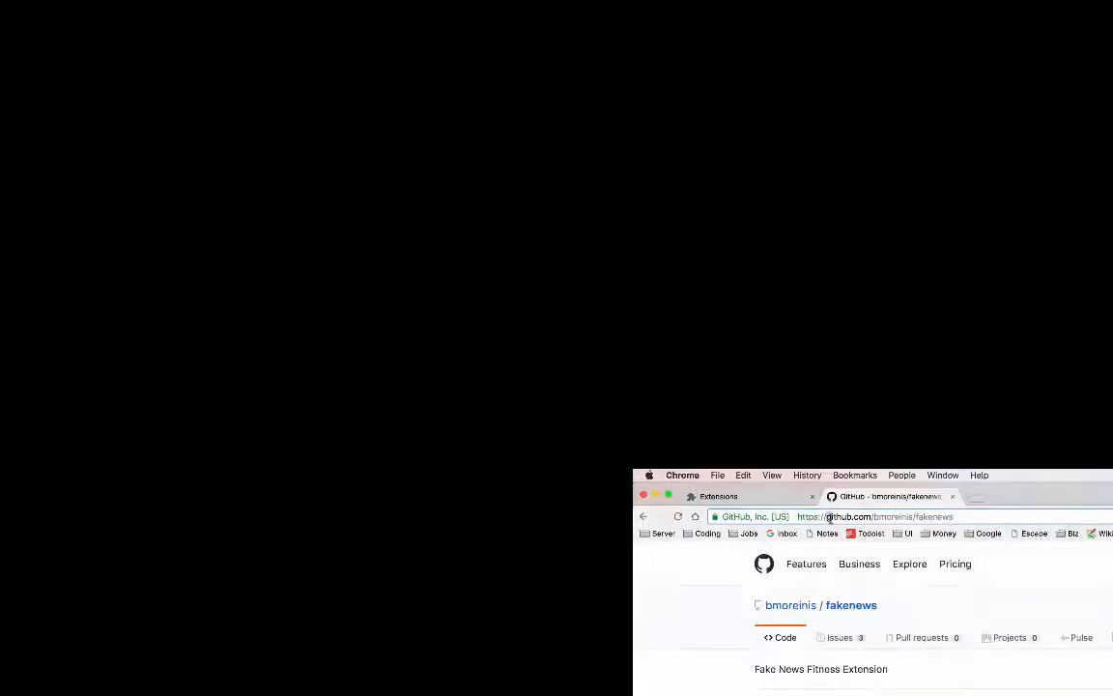
Download the fakenews repository from GitHub as a ZIP archive
left_click_drag(245, 60, 287, 62)
left_click_drag(612, 253, 821, 253)
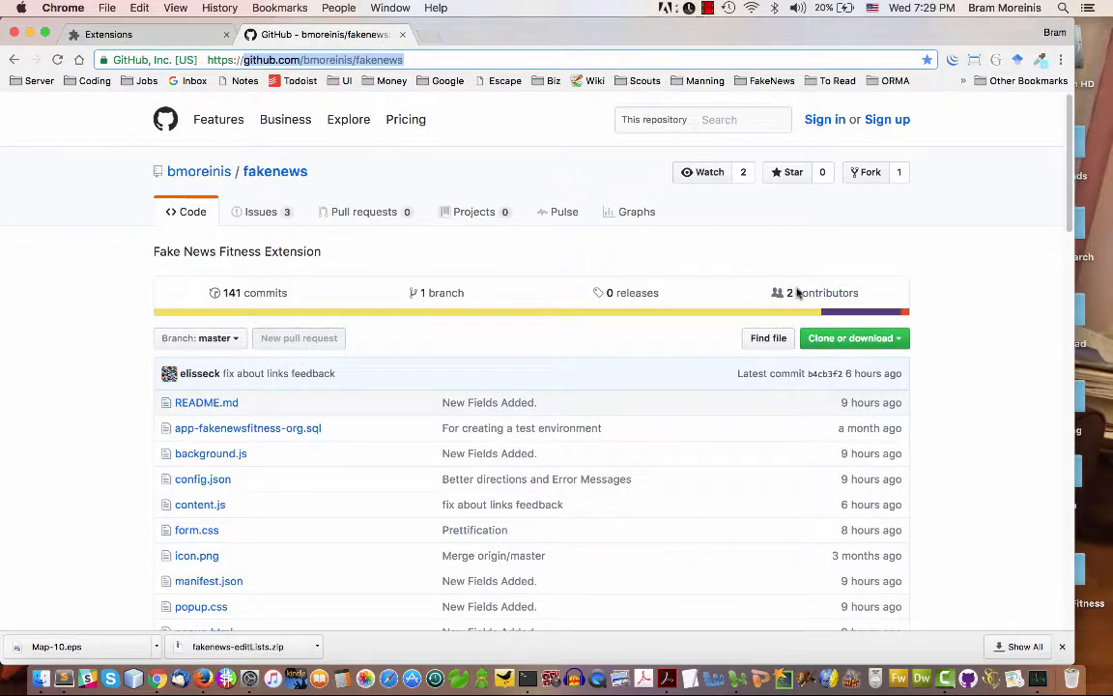
left_click(899, 341)
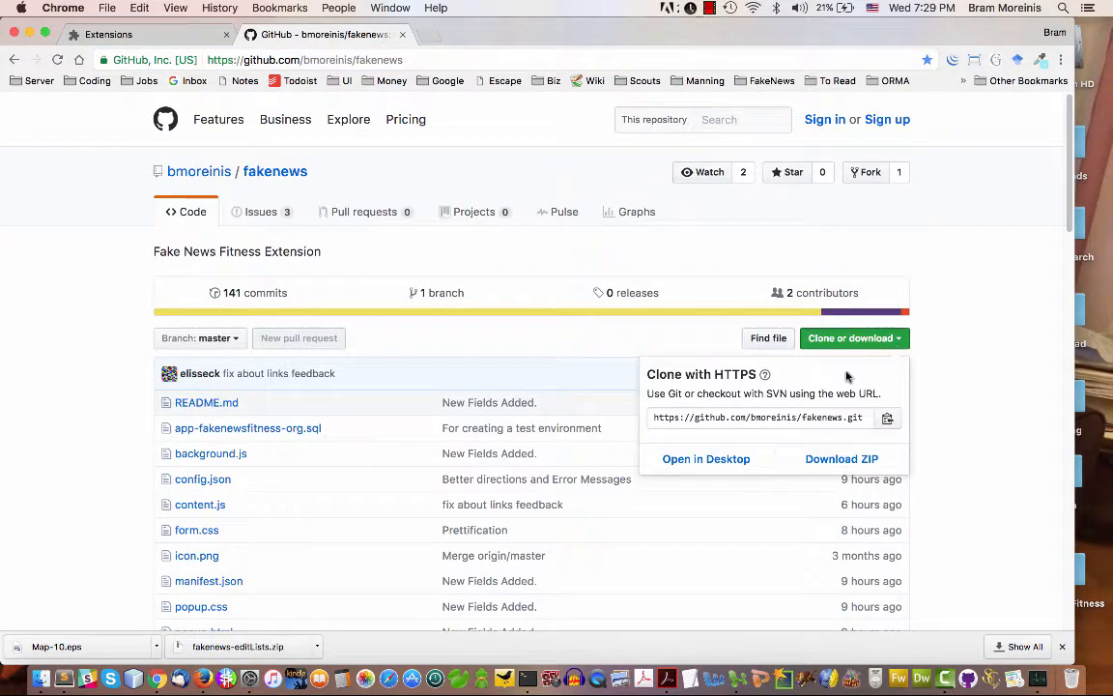
left_click(830, 460)
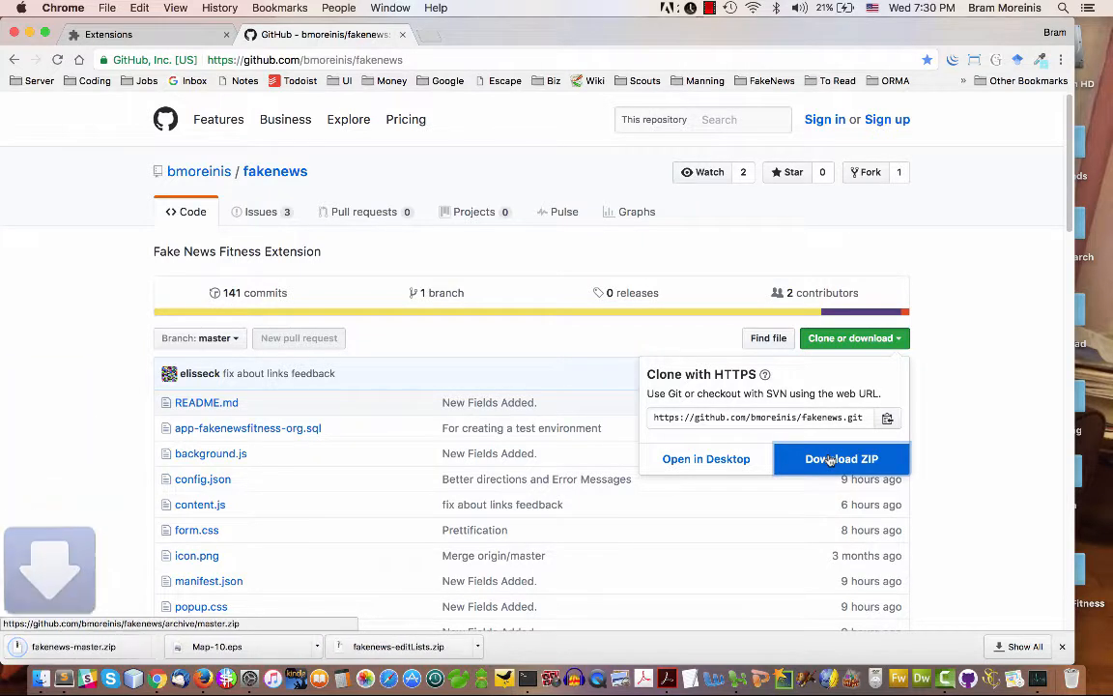
Extract the downloaded fakenews-master.zip and check the files inside the fakenews-master folder
left_click(158, 648)
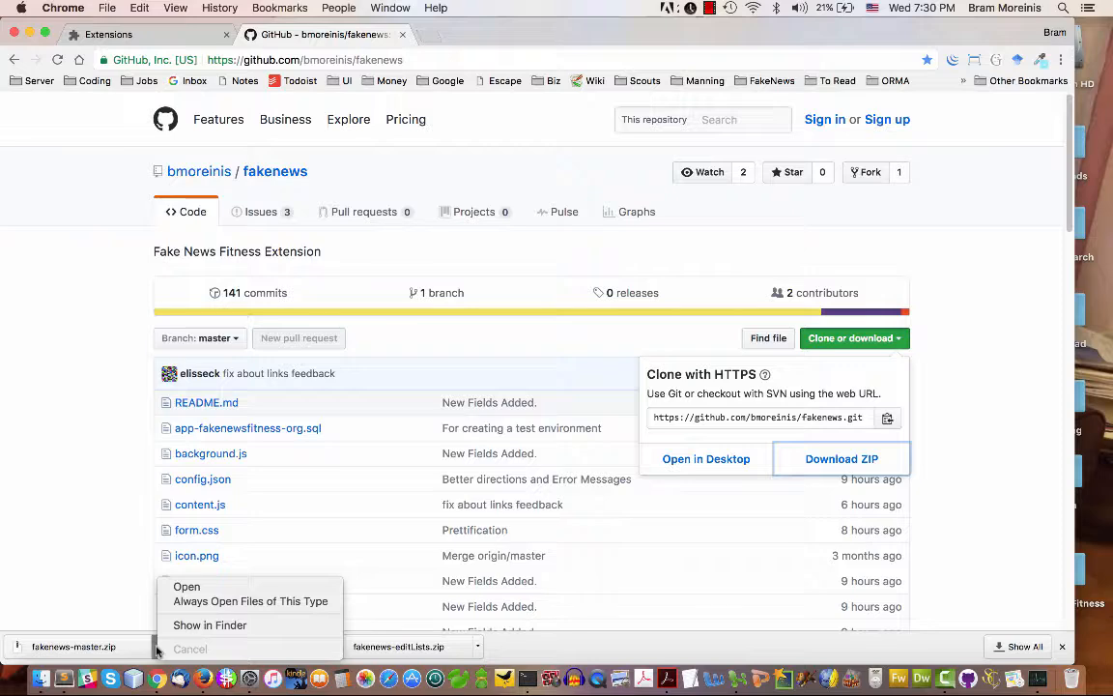
left_click(186, 587)
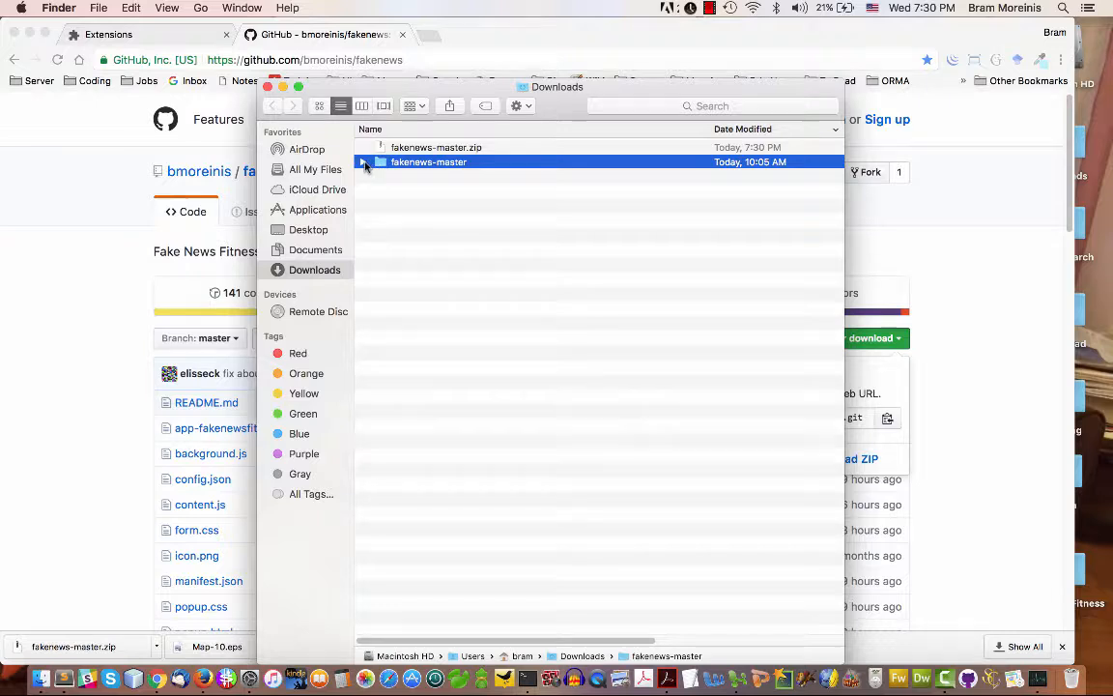
left_click(364, 162)
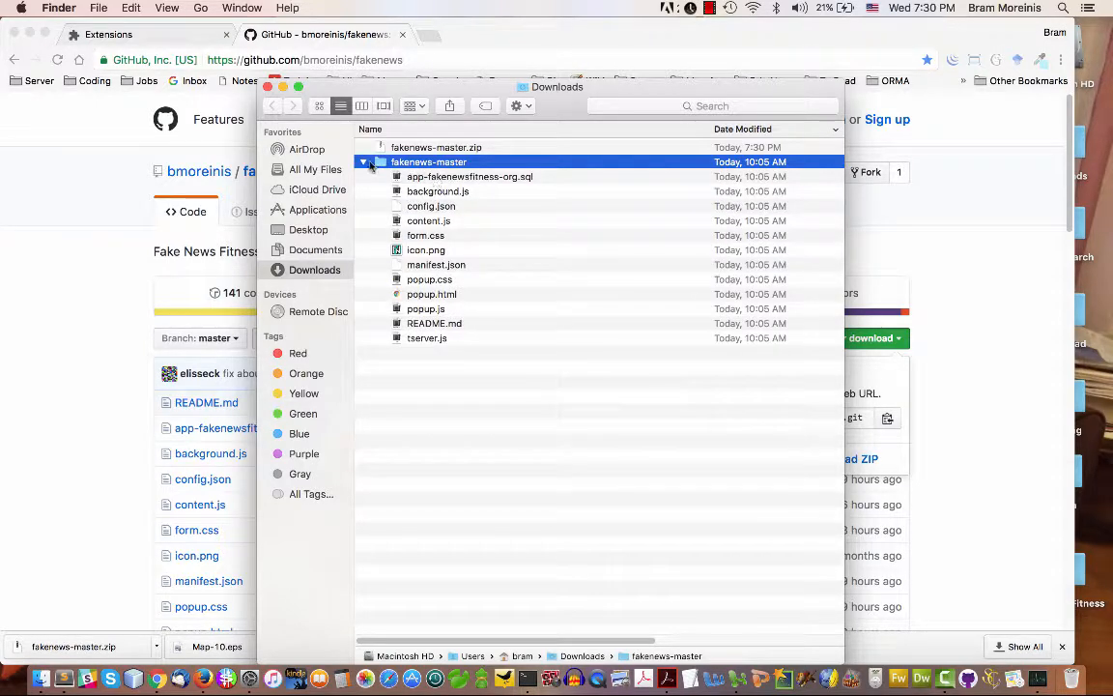
left_click(365, 162)
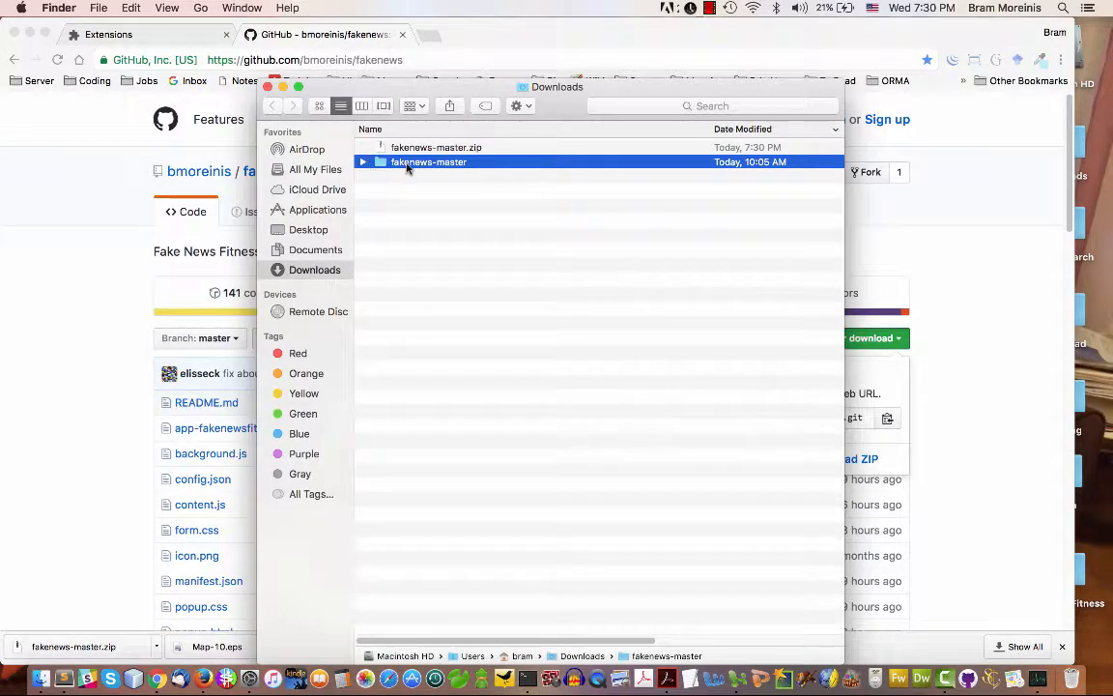
left_click(268, 87)
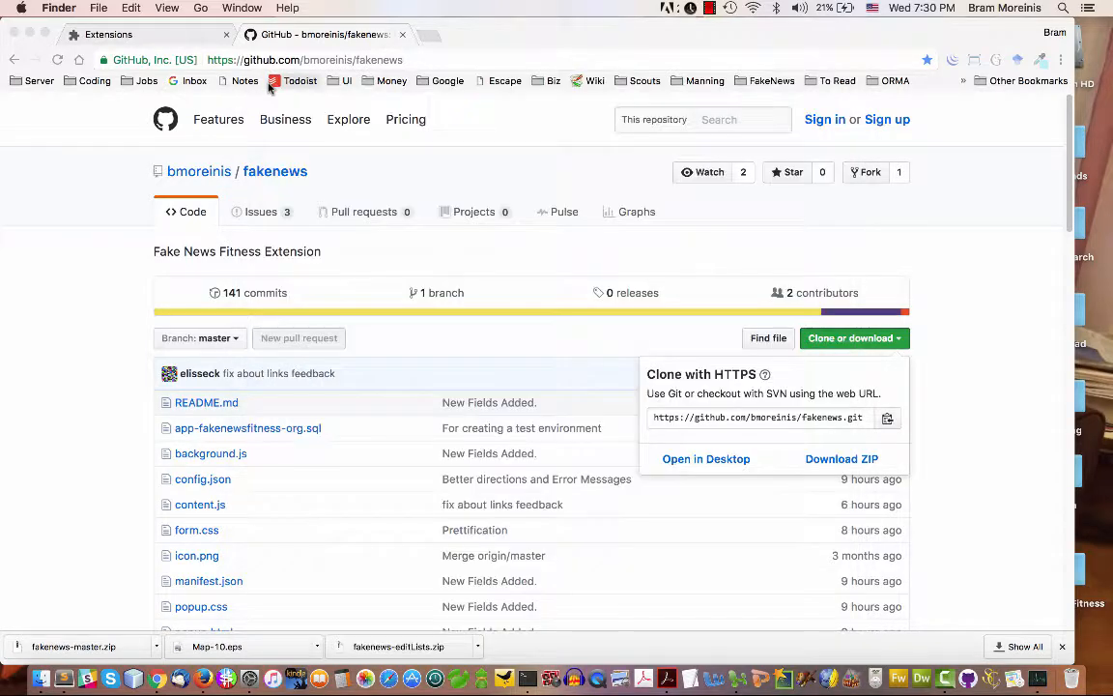
Go to the browser's Extensions page and enable Developer mode
left_click(172, 35)
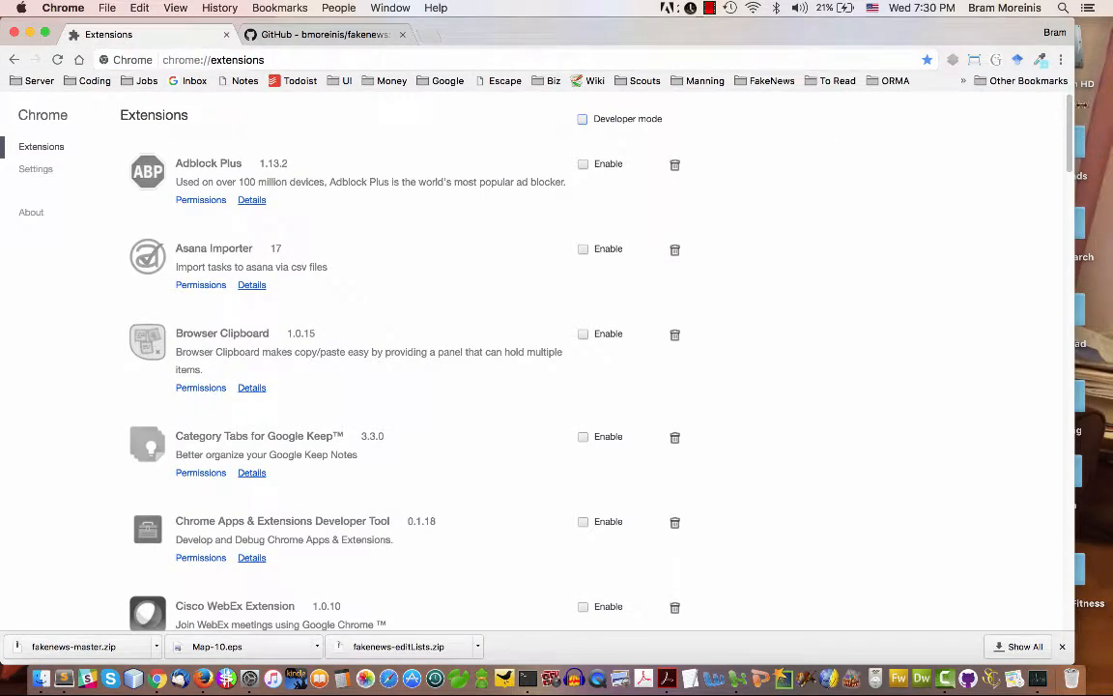
left_click(1060, 59)
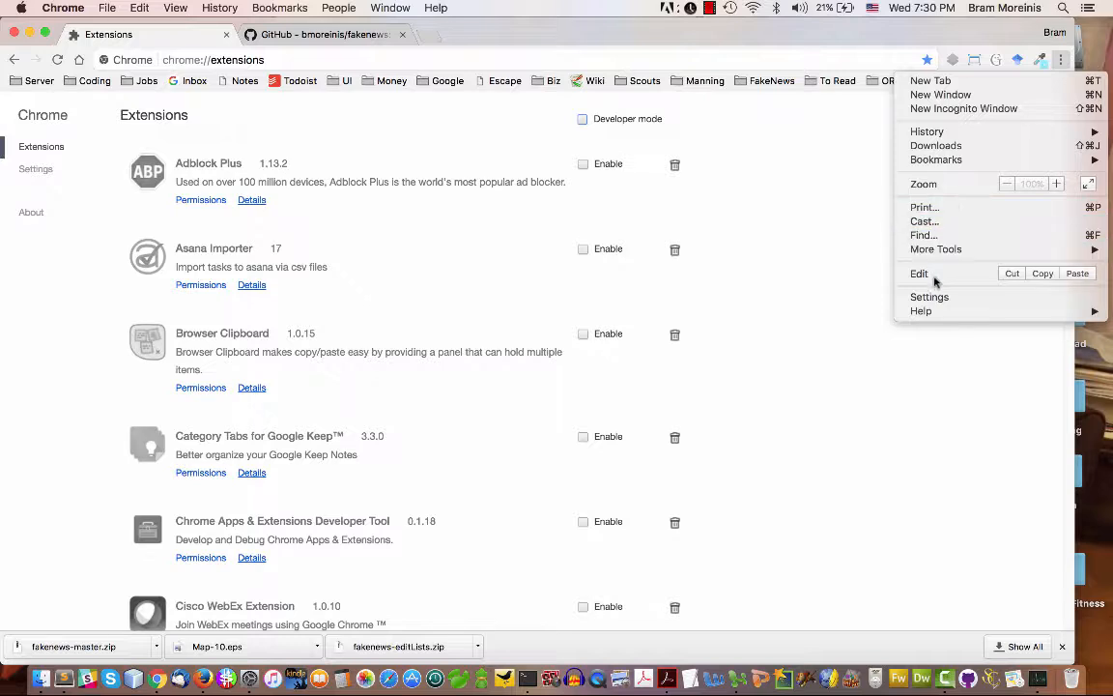
left_click(729, 164)
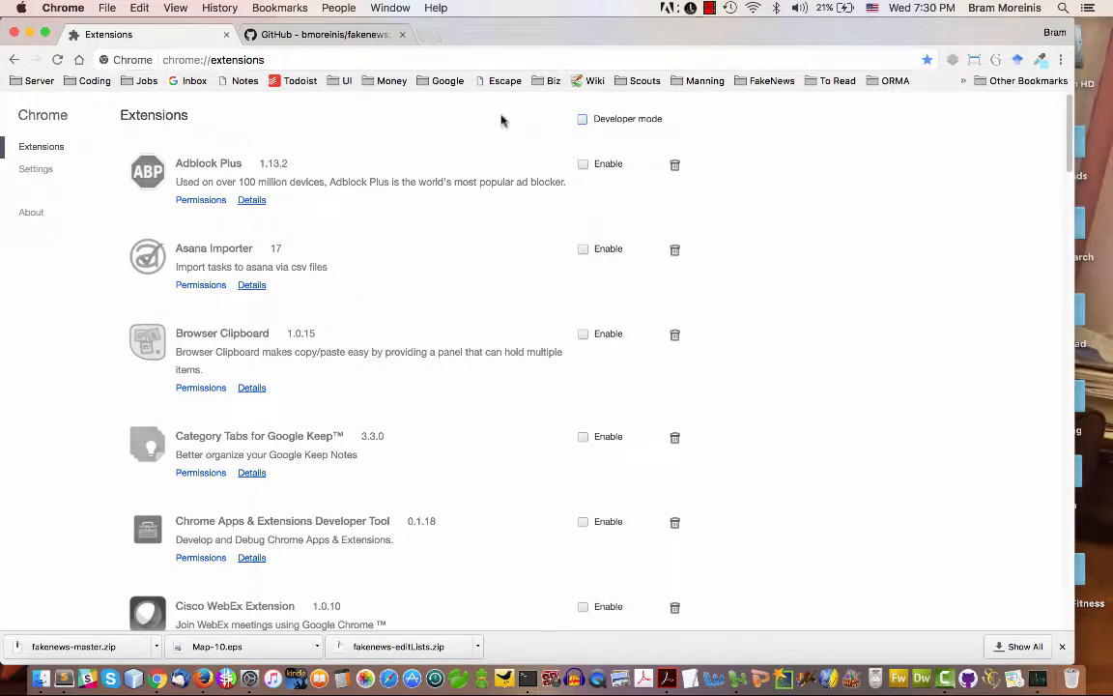
left_click(583, 119)
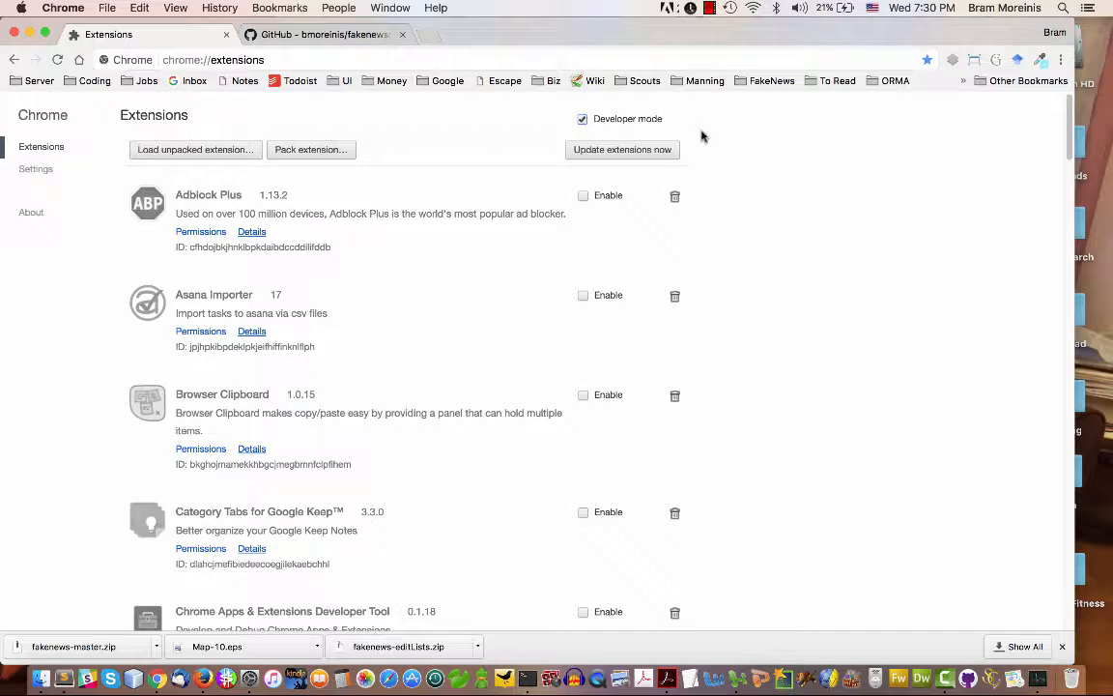
Load the fakenews-master folder from Downloads as an unpacked extension
left_click(181, 149)
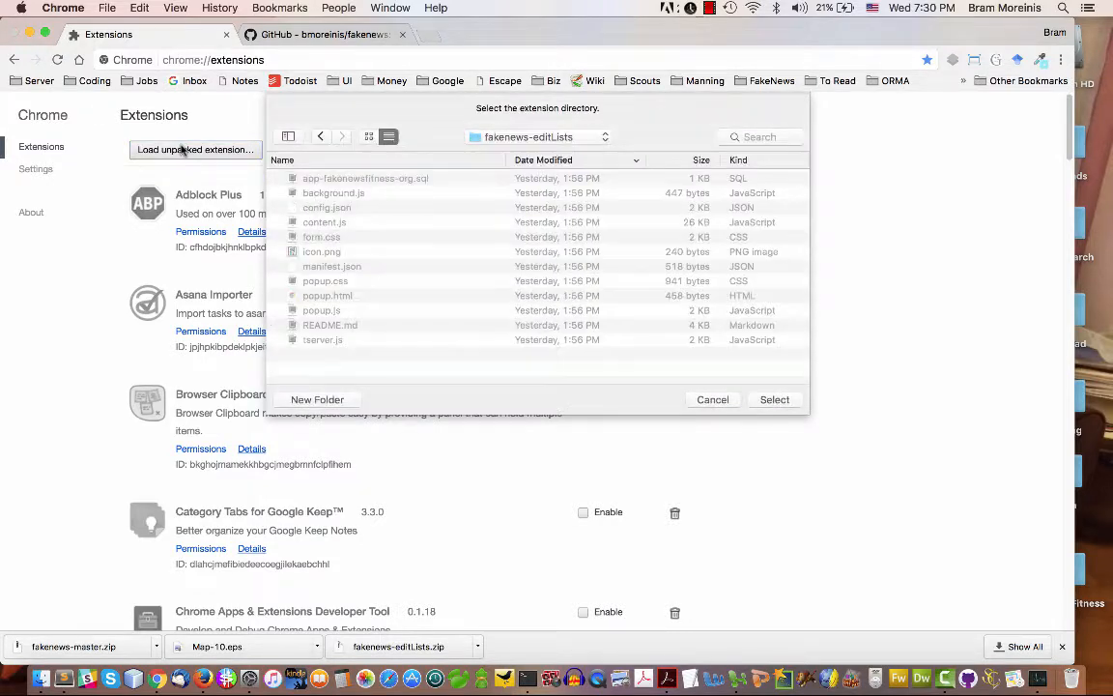
left_click(533, 136)
left_click(505, 385)
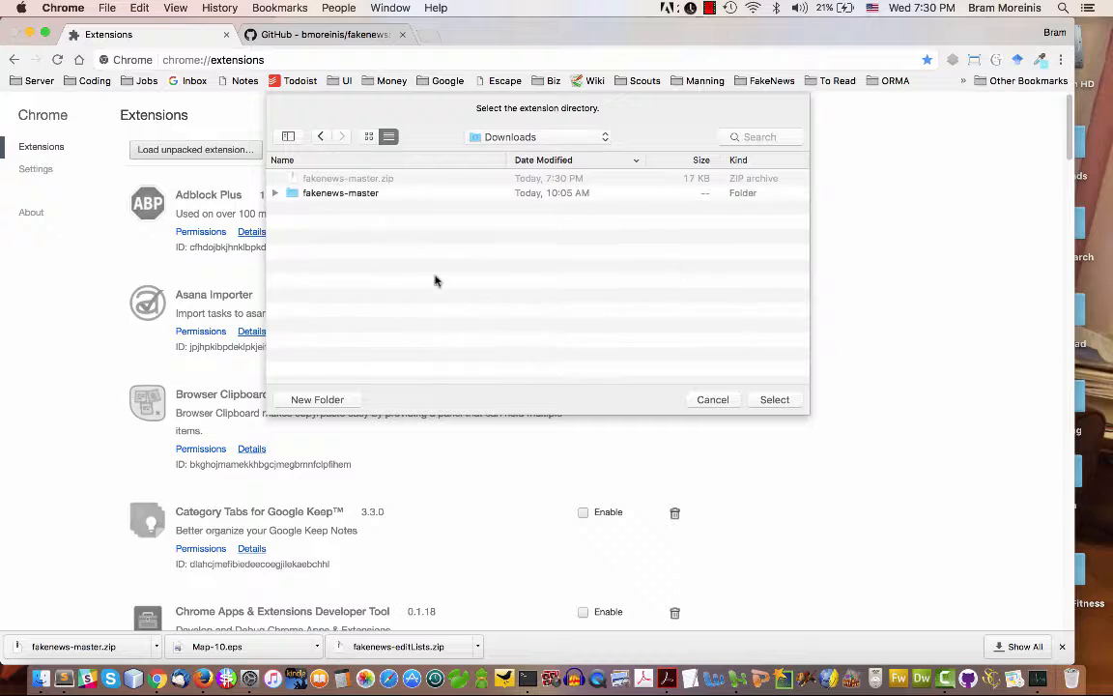
left_click(367, 193)
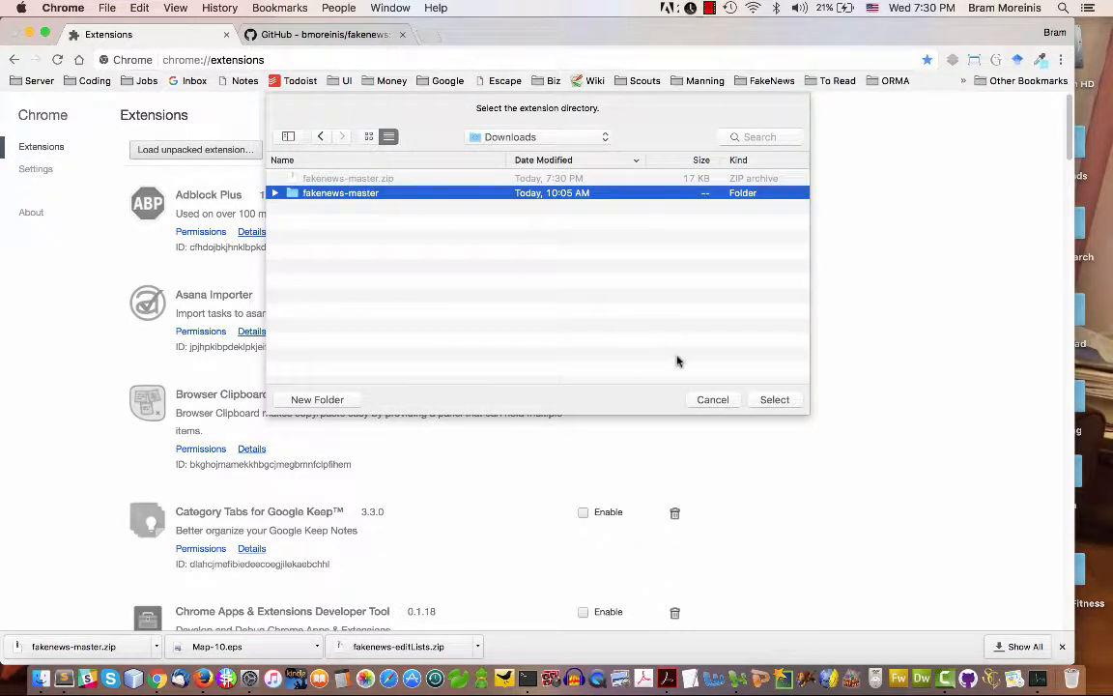
left_click(760, 399)
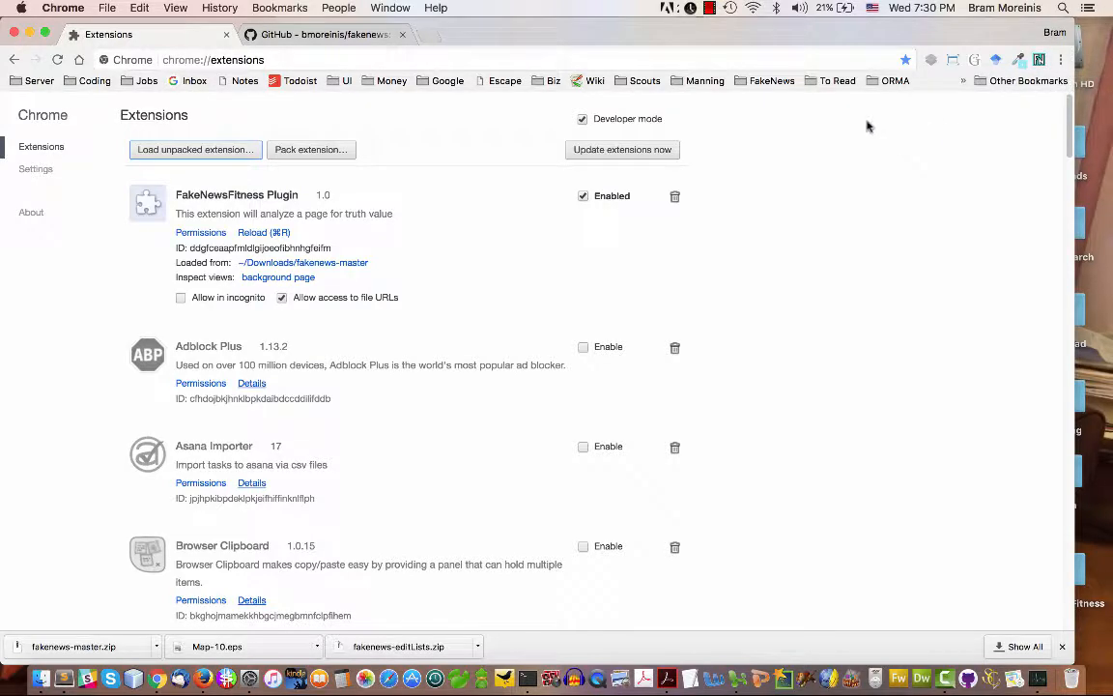
Open fakenewsfitness.org in a new browser tab
left_click(429, 38)
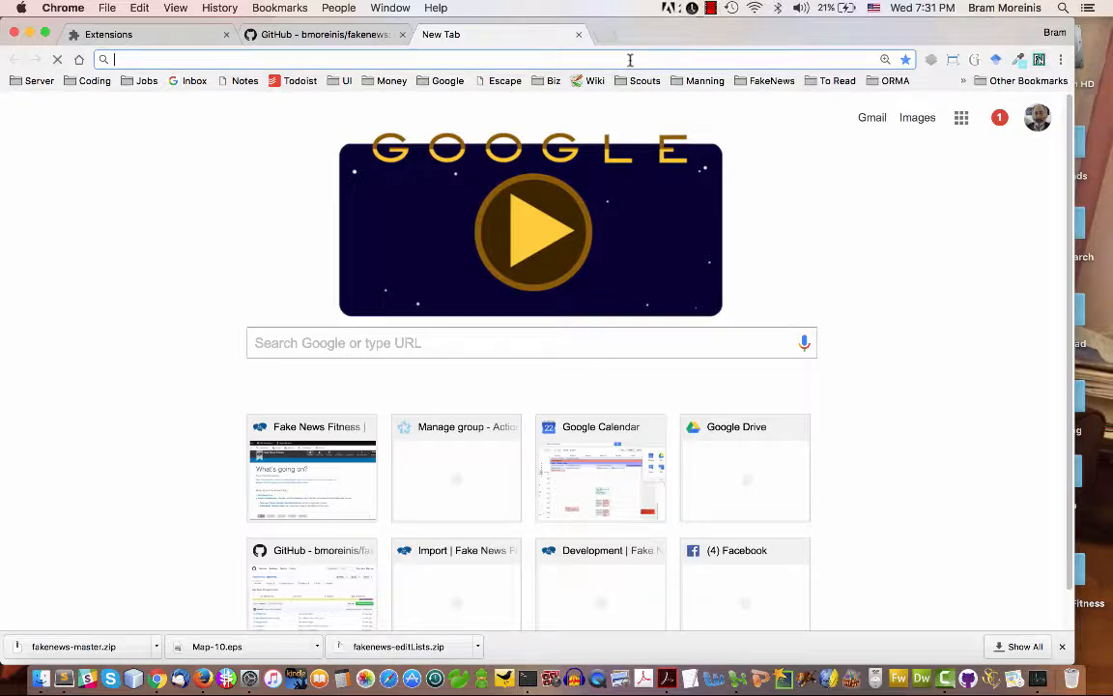
type("fakenewsfitness.org")
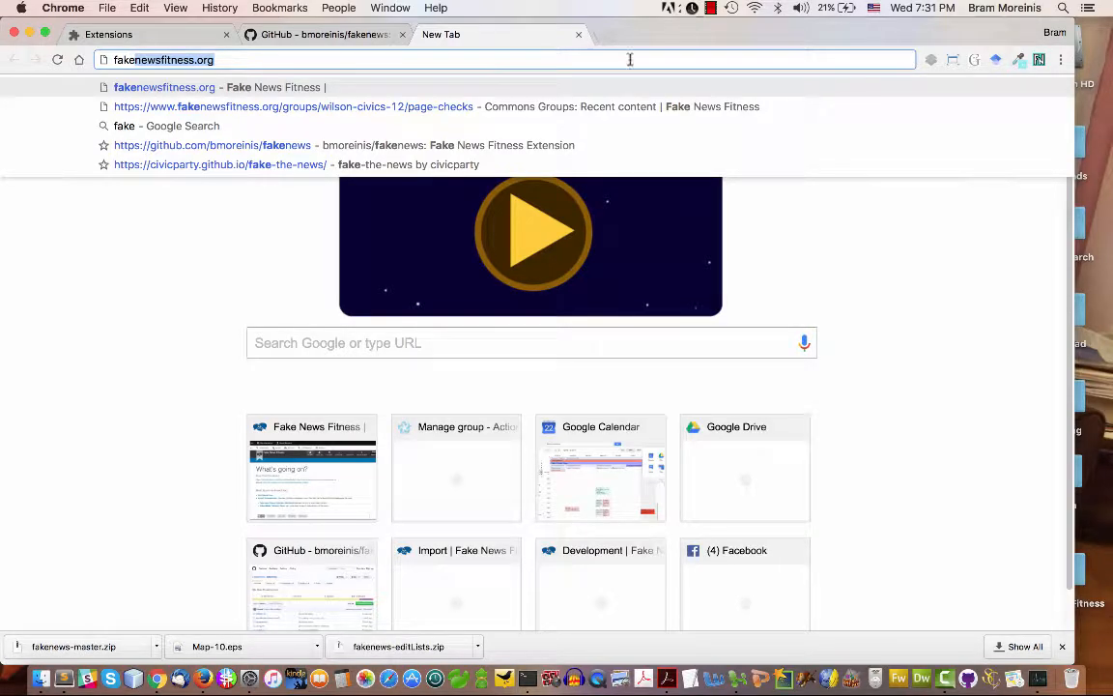
key("Right")
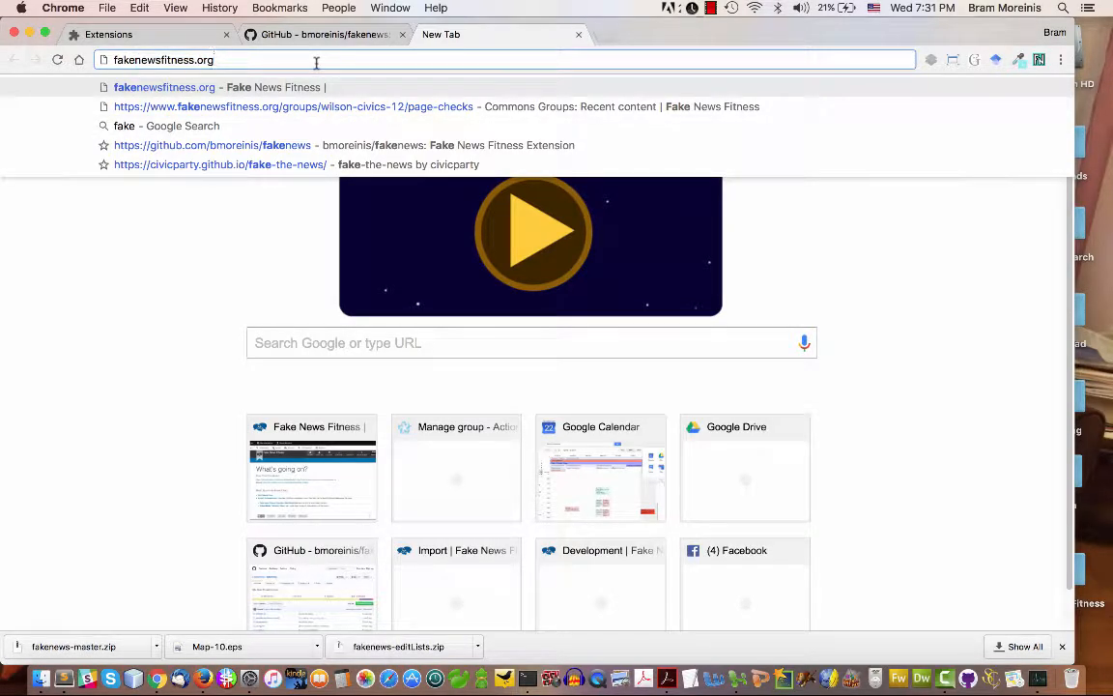
key("Return")
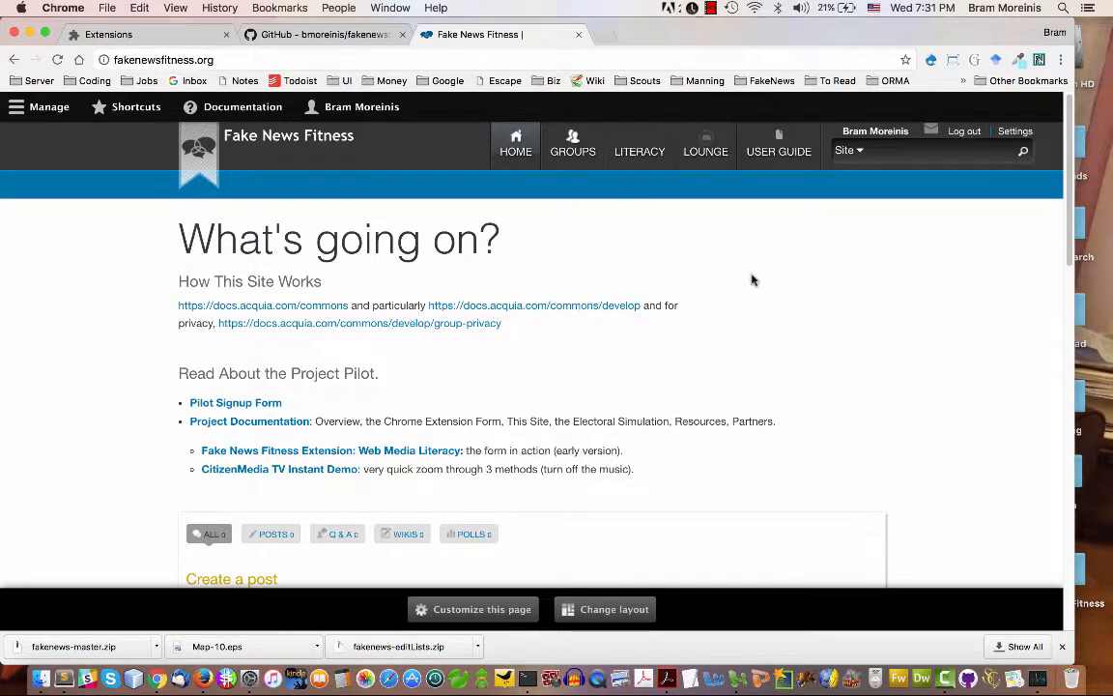
Open martinlutherking.org in another new tab as the page to check
left_click(599, 35)
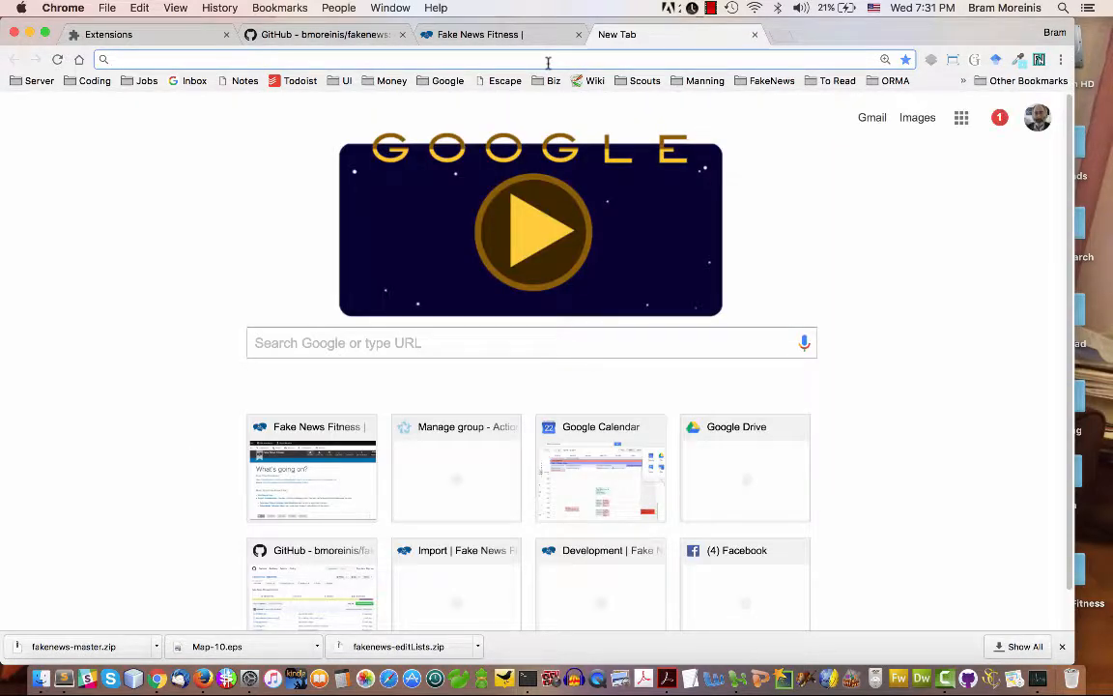
type("martinlutherking.org")
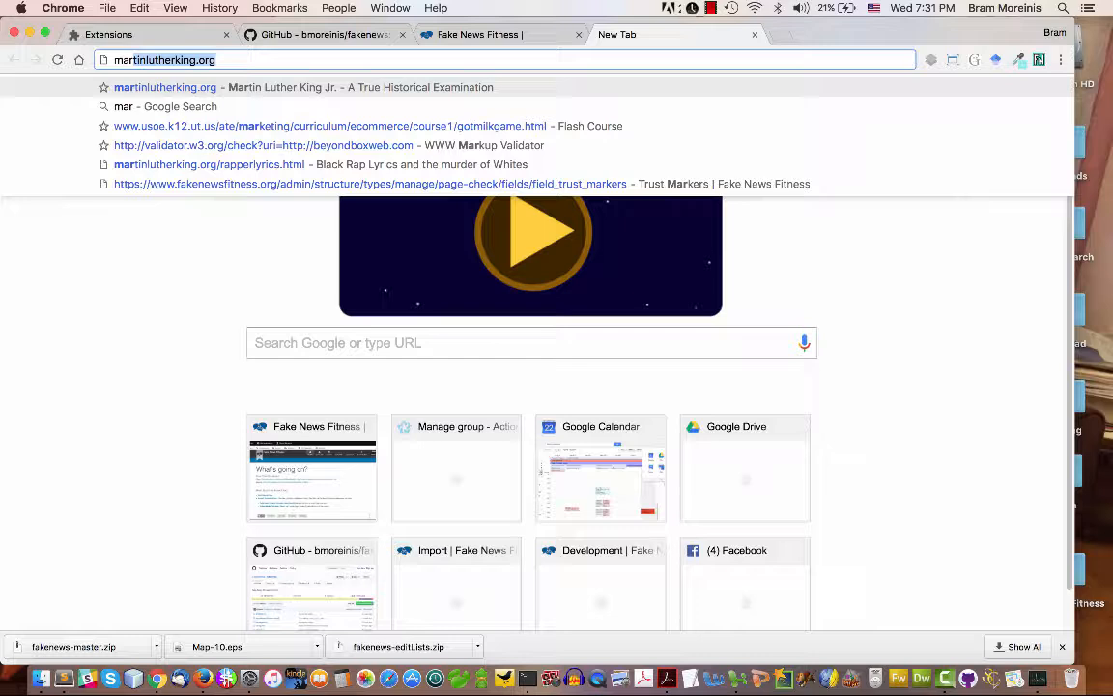
left_click(443, 59)
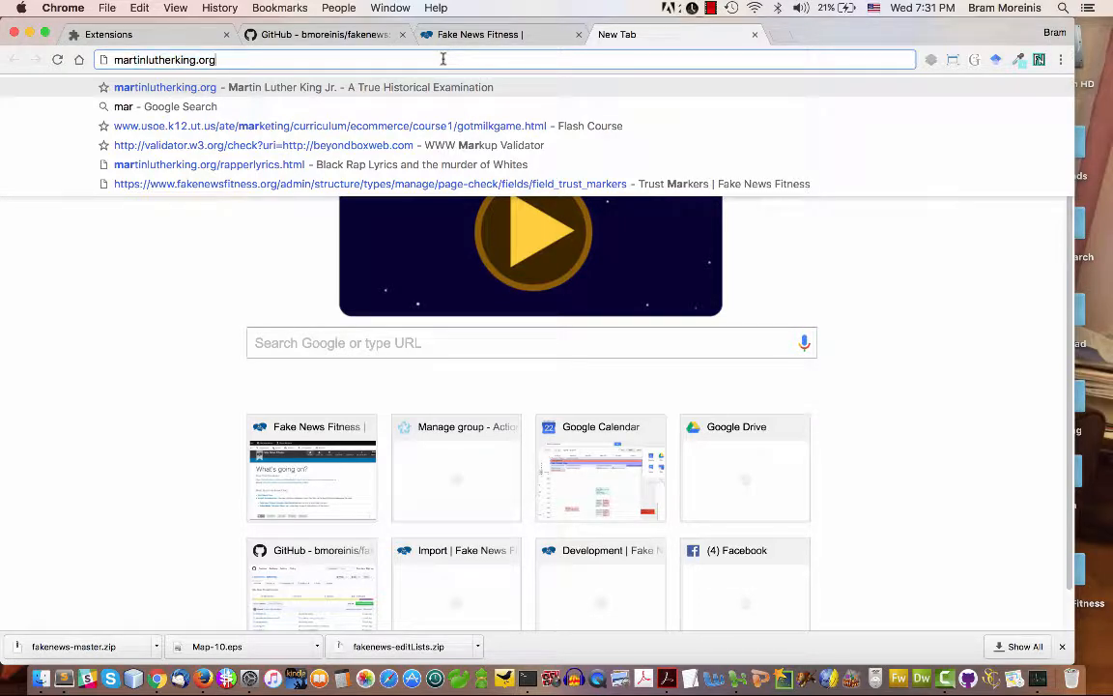
key("Return")
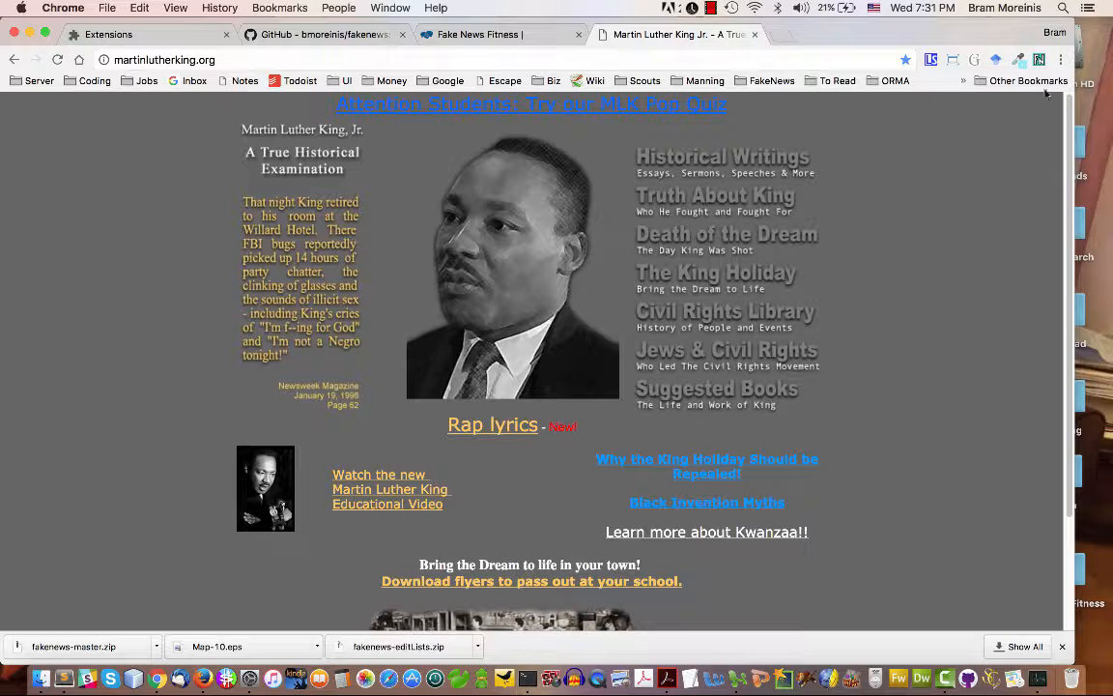
left_click(1039, 59)
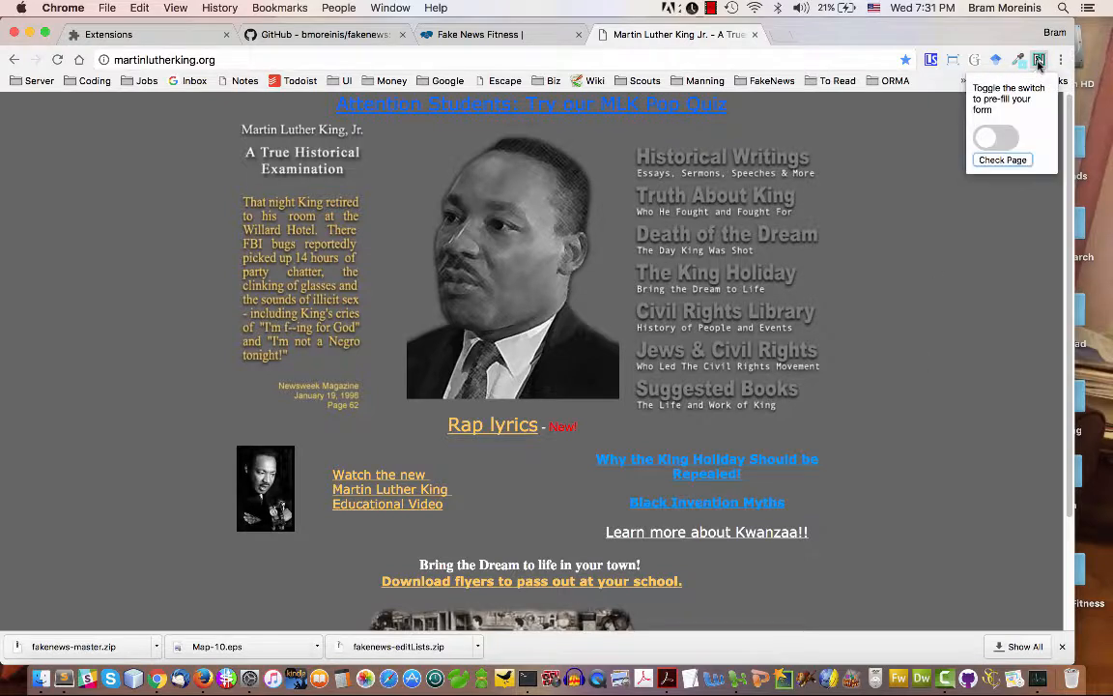
left_click(1005, 140)
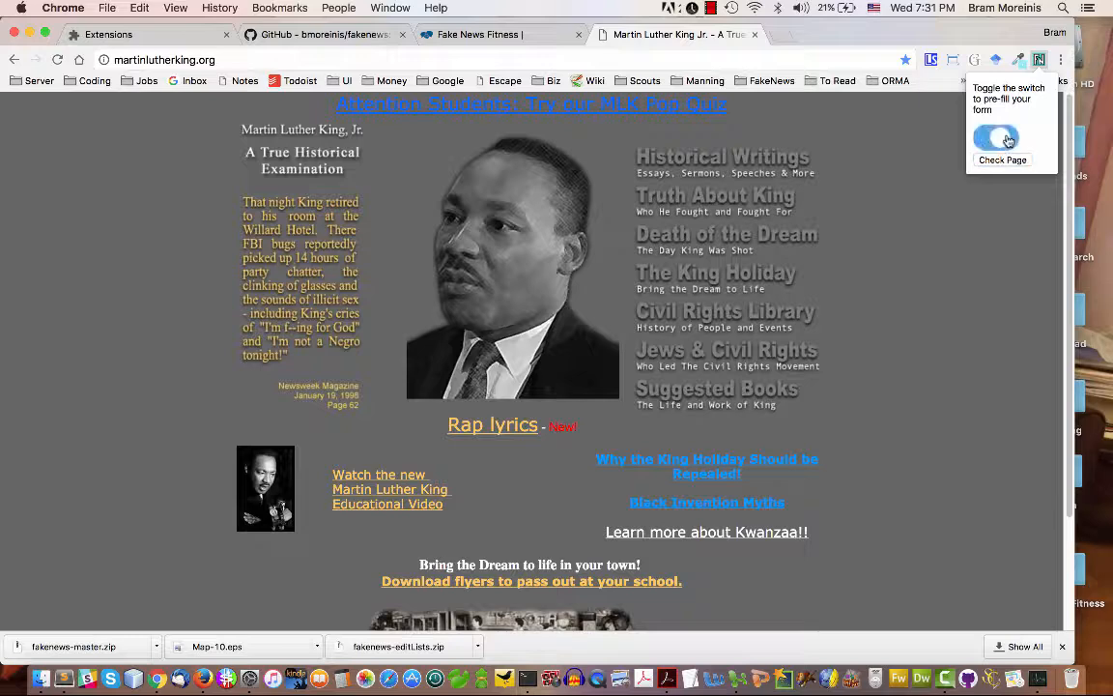
left_click(1006, 140)
left_click(1003, 161)
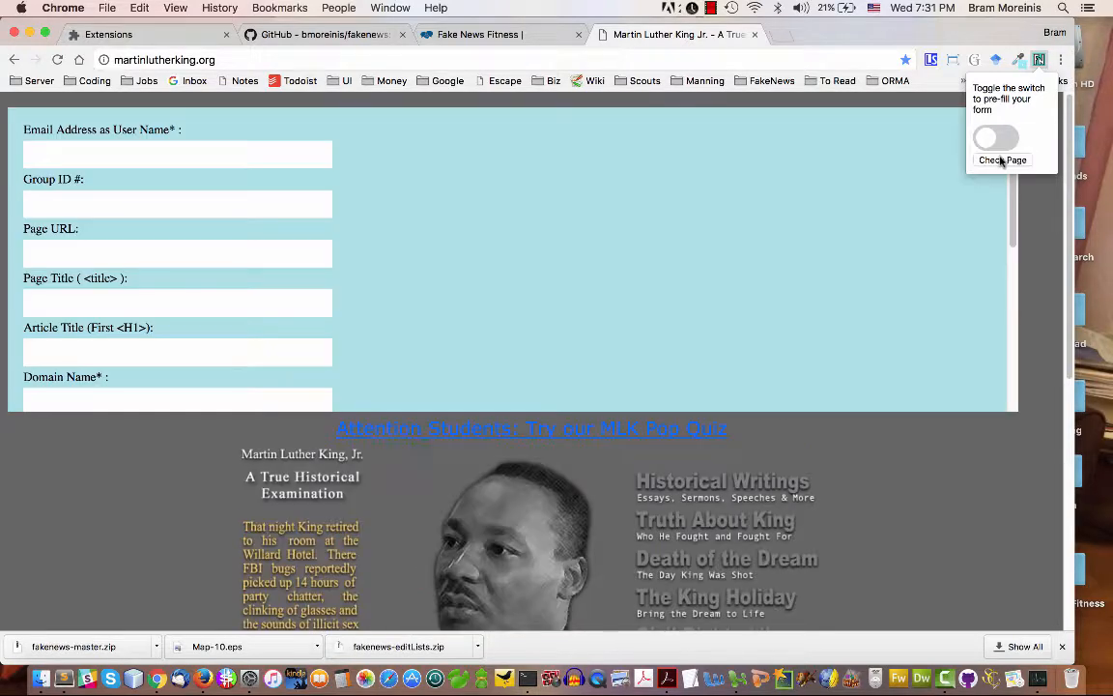
left_click(1012, 211)
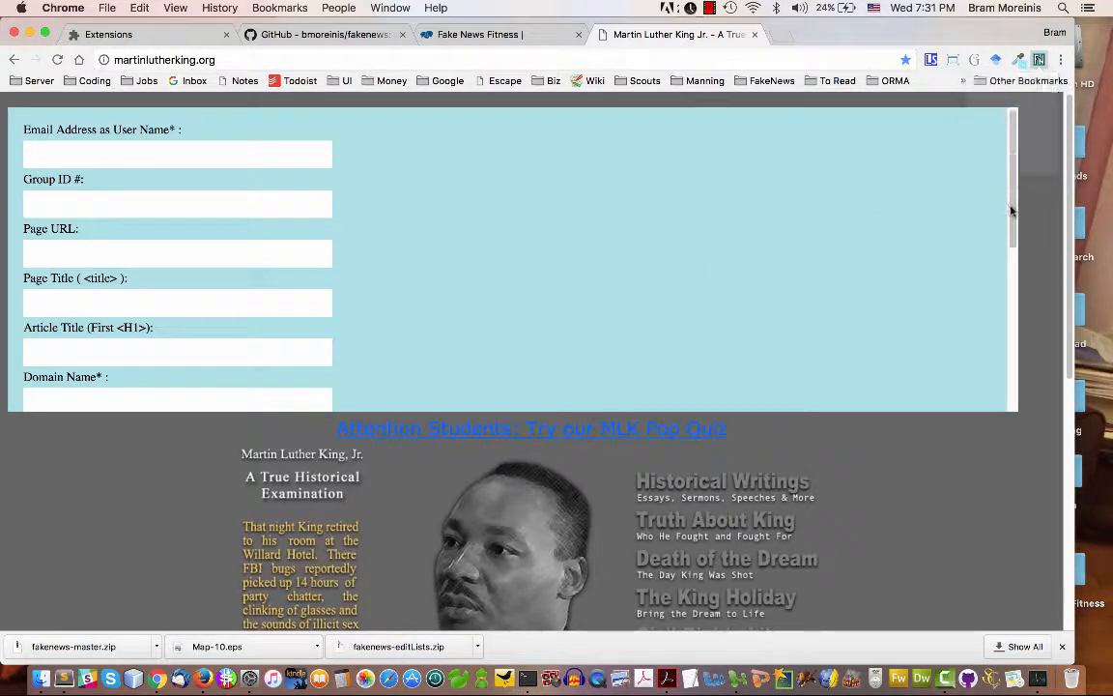
left_click_drag(1013, 230, 982, 156)
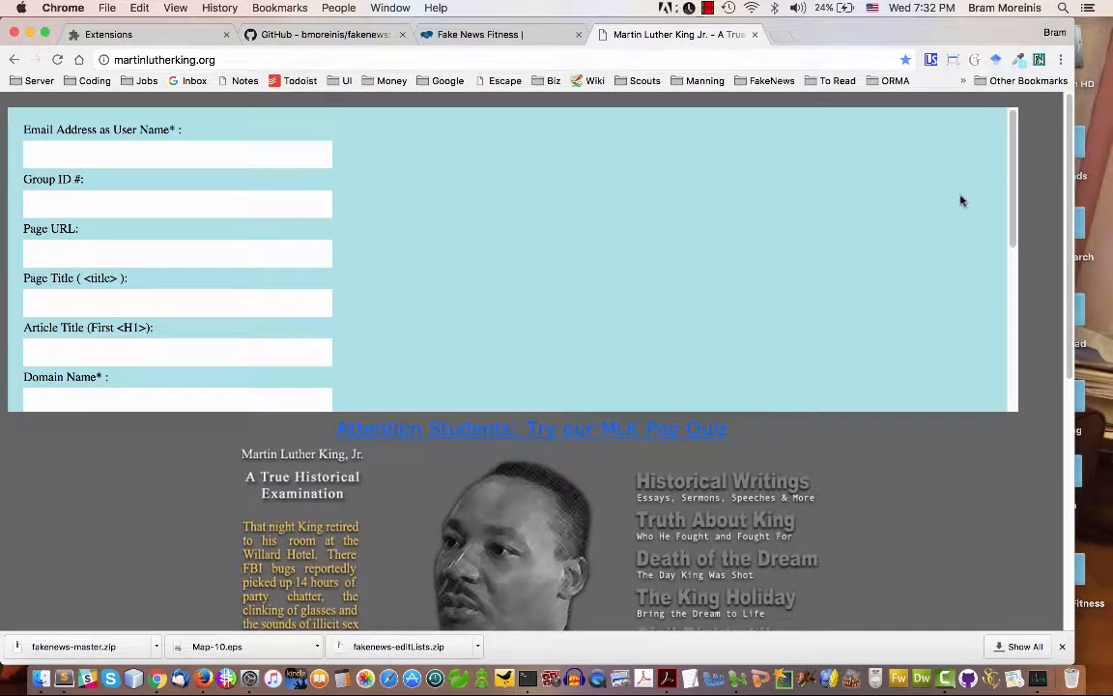
left_click_drag(1013, 204, 984, 367)
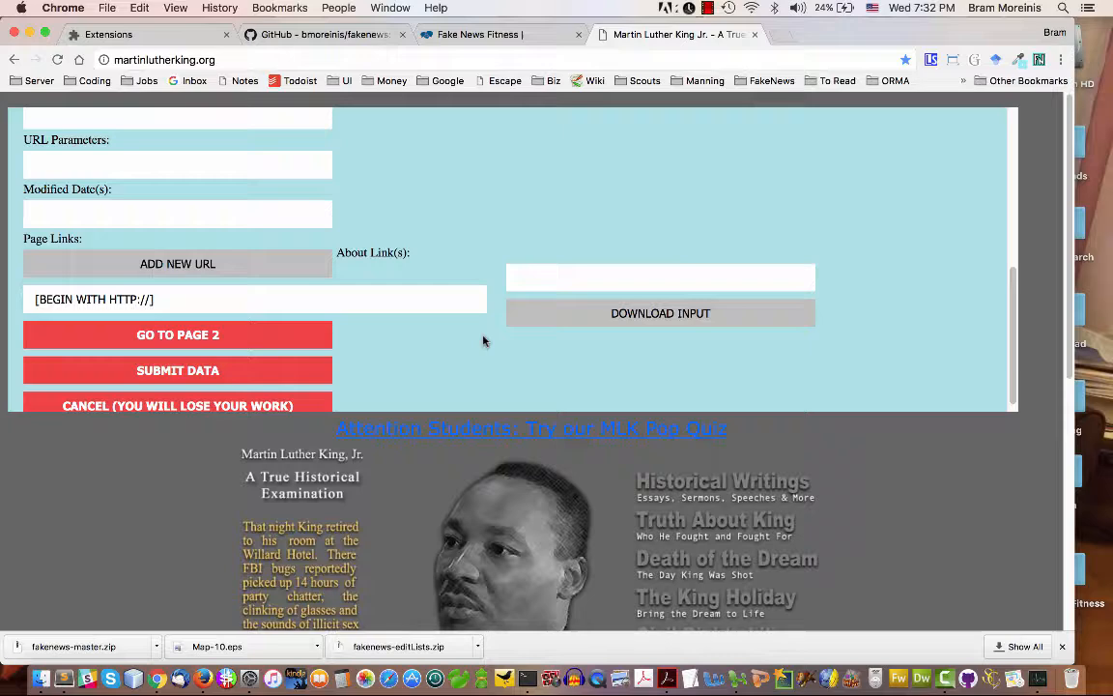
left_click(219, 402)
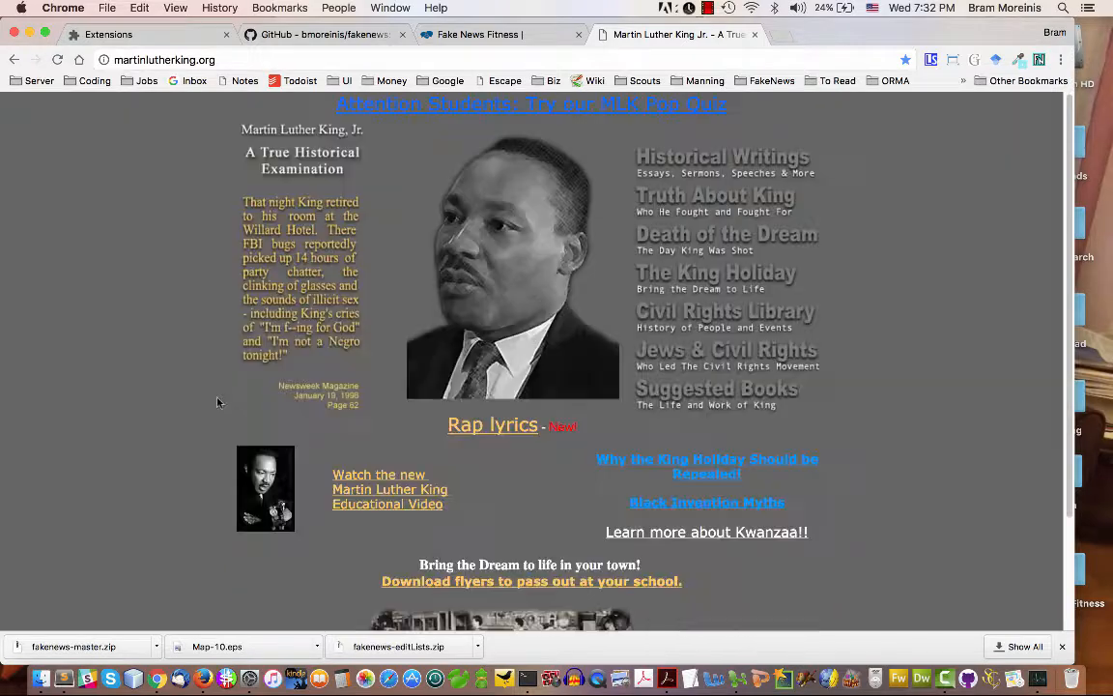
Turn on form pre-filling in the FakeNewsFitness extension and run Check Page on martinlutherking.org
left_click(1038, 60)
left_click(1006, 143)
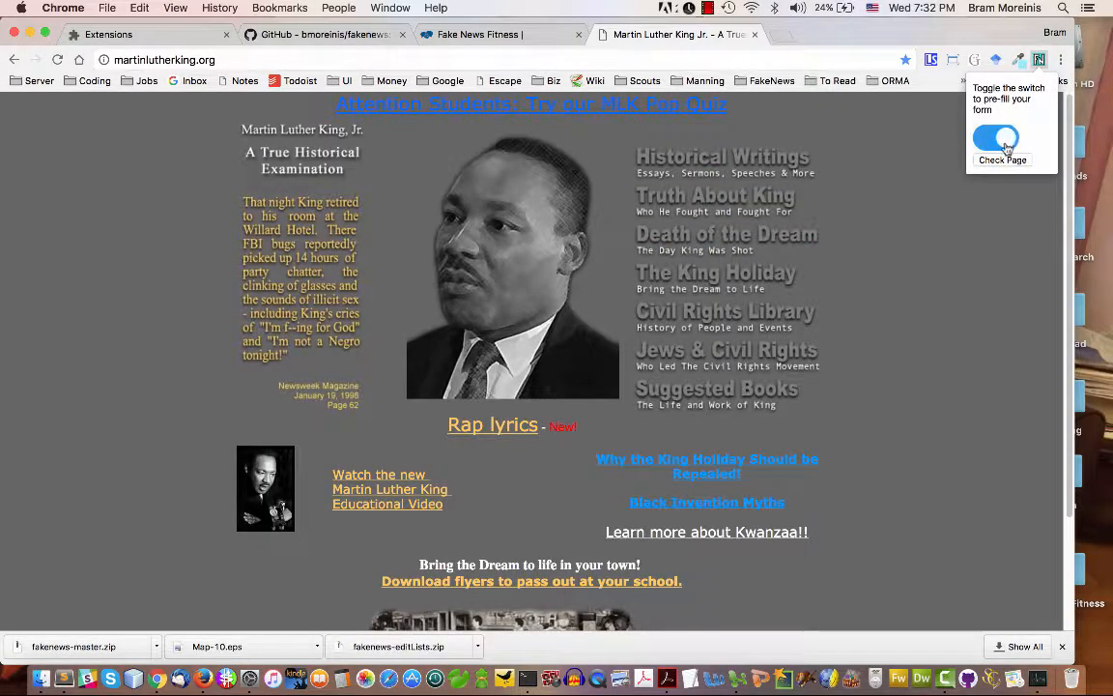
left_click(1004, 160)
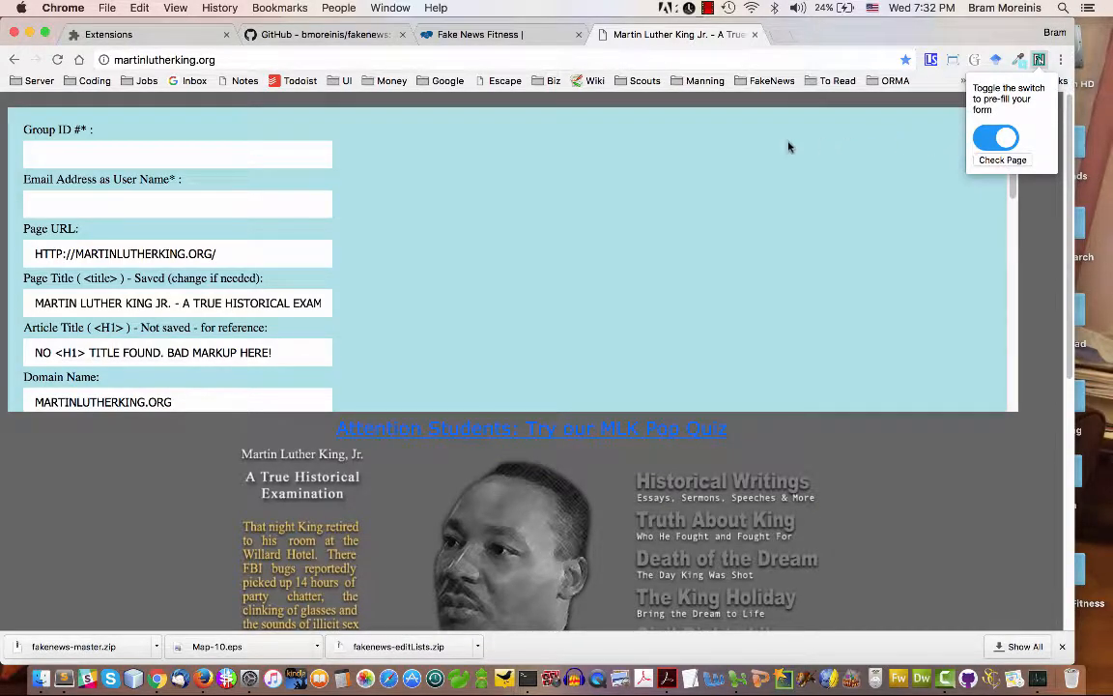
Enter 73 as the Group ID and fill in the user's email address as the user name
left_click(195, 155)
left_click(195, 154)
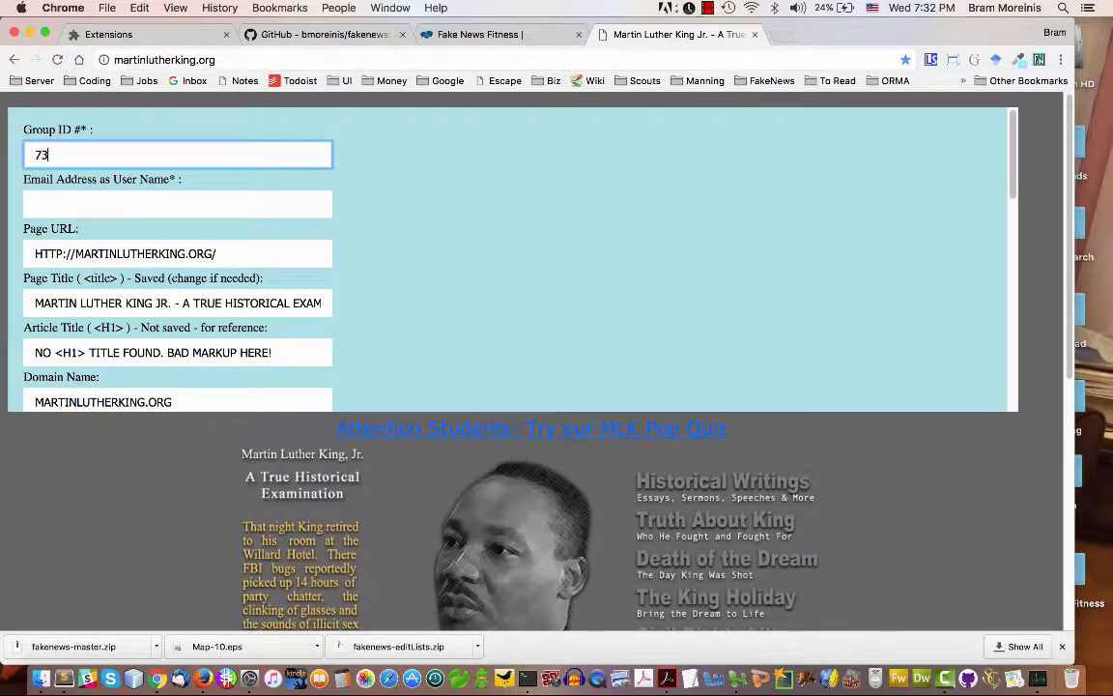
left_click(132, 204)
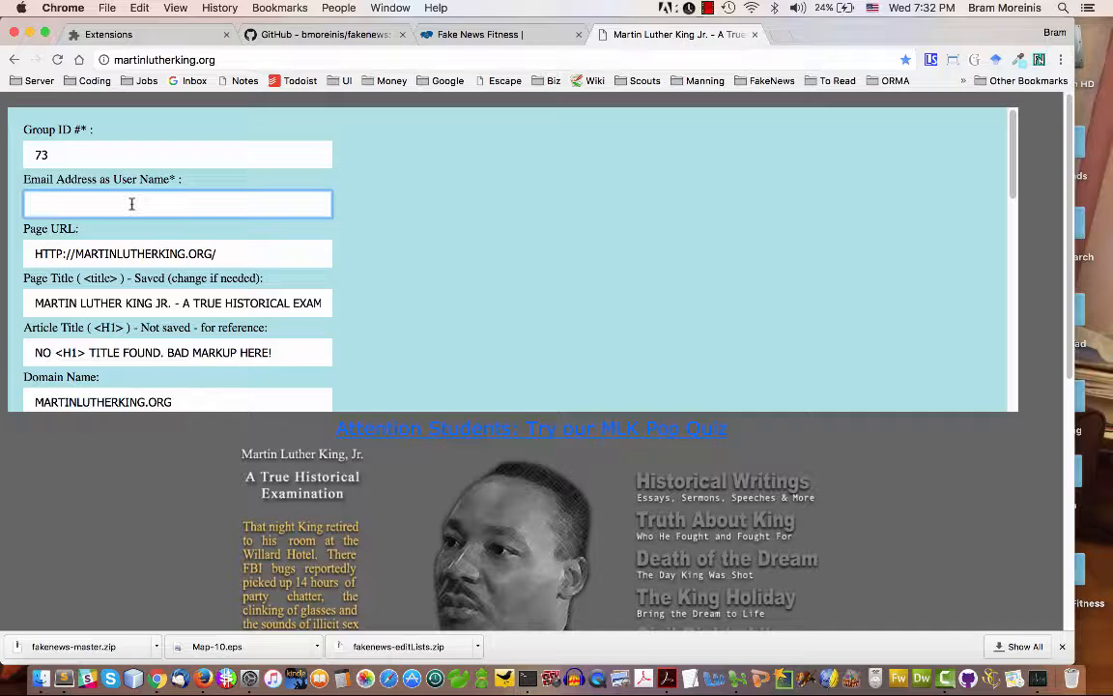
type("B")
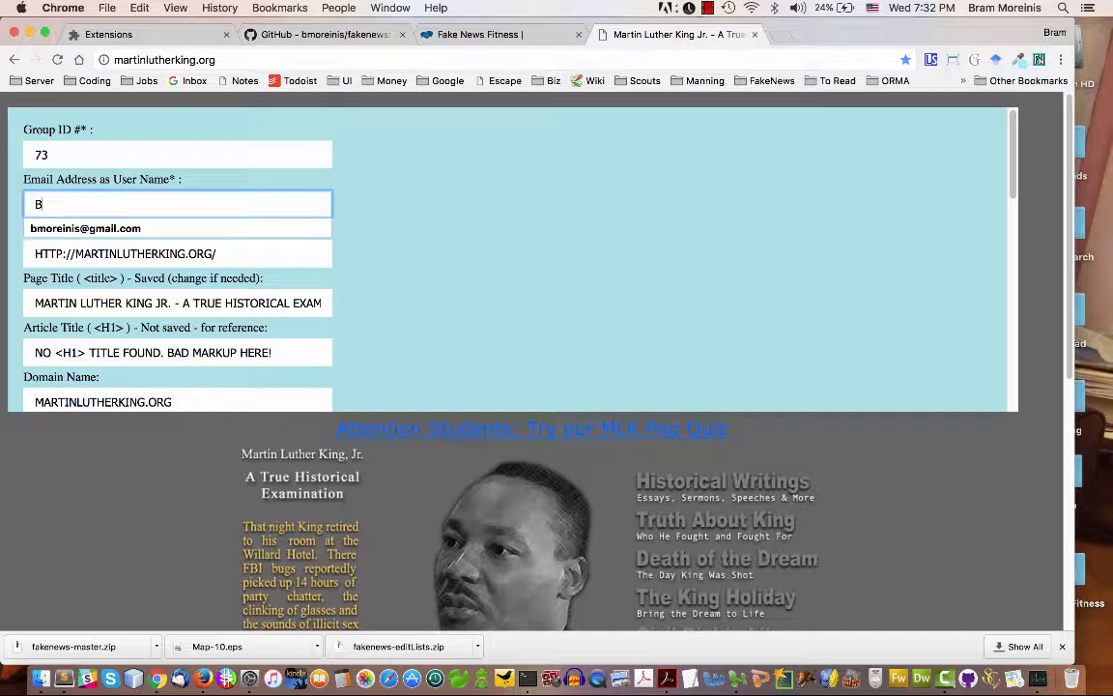
key("Down")
key("Return")
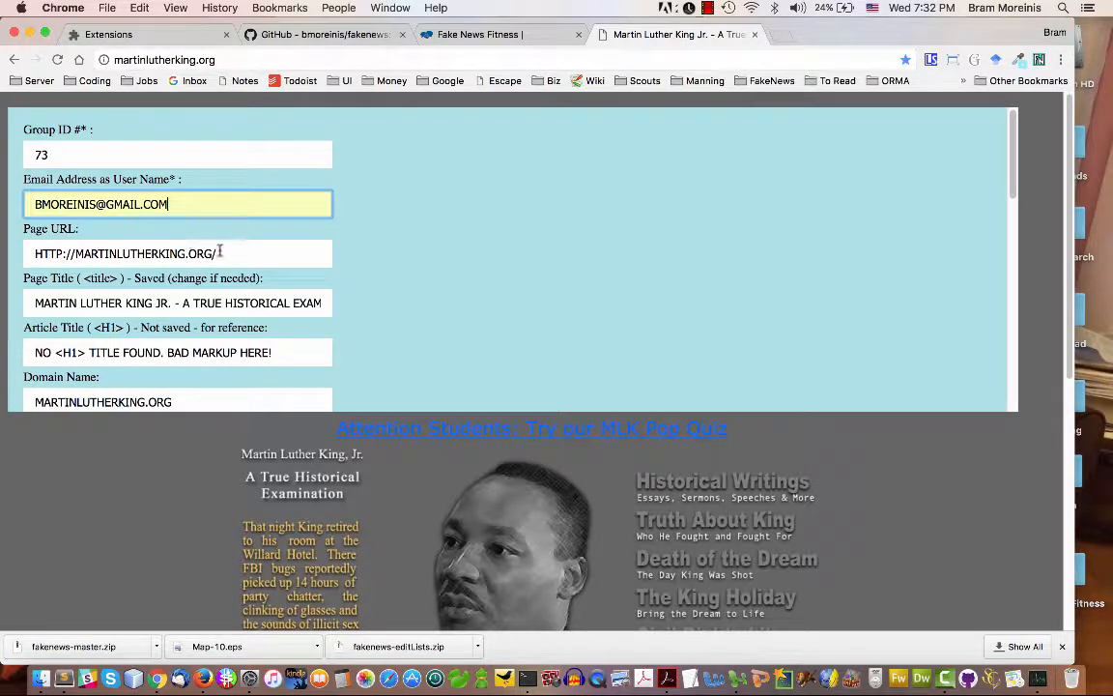
Examine the form's page URL and page title, checking the title against the title tag in the page source
left_click_drag(221, 251, 34, 253)
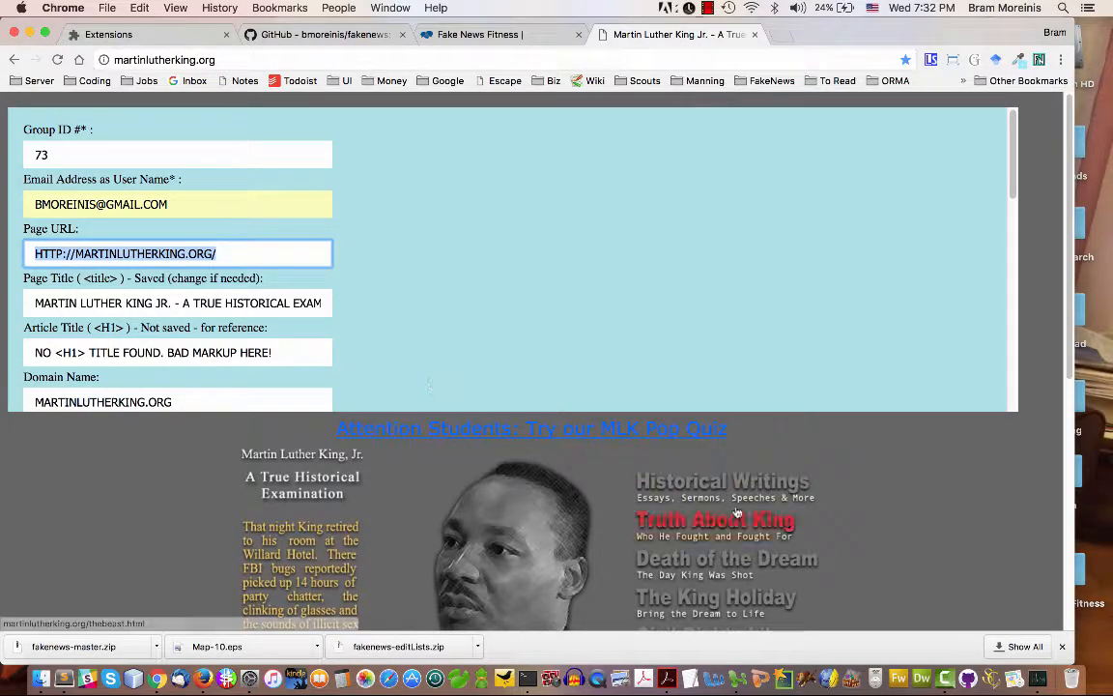
right_click(884, 504)
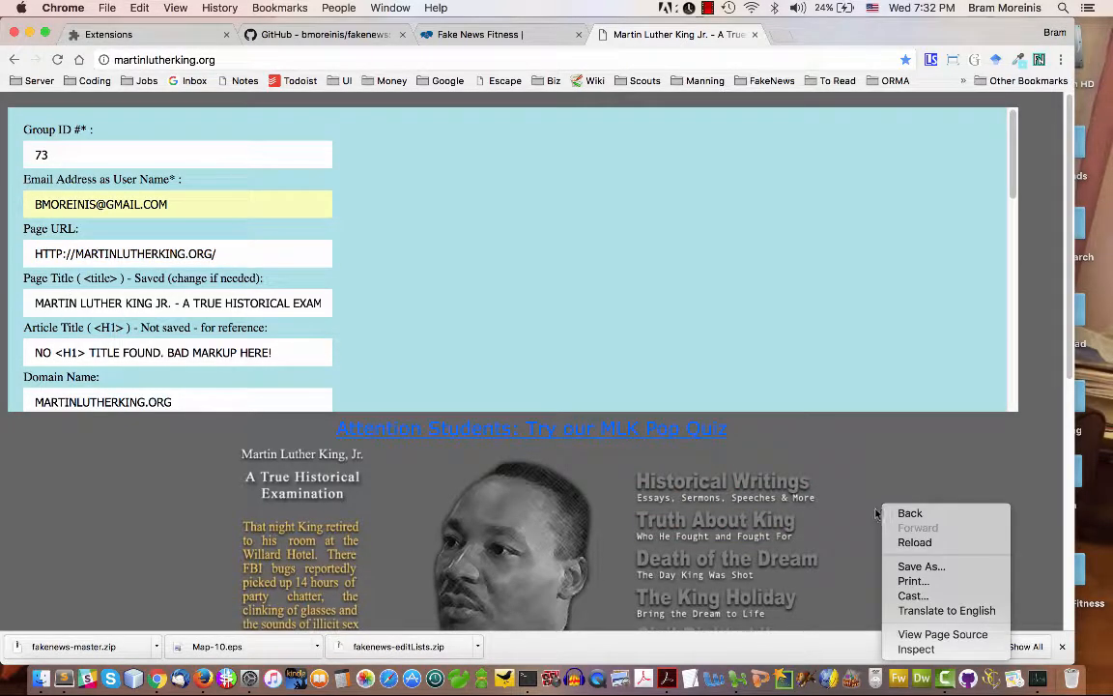
left_click(909, 635)
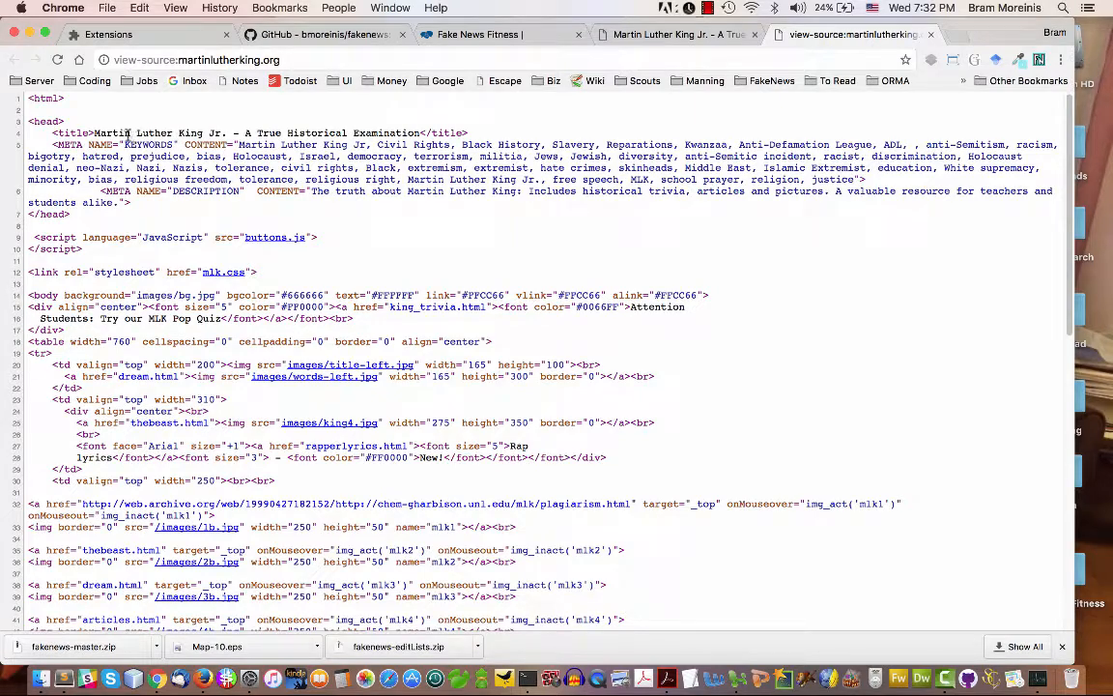
left_click_drag(92, 133, 414, 130)
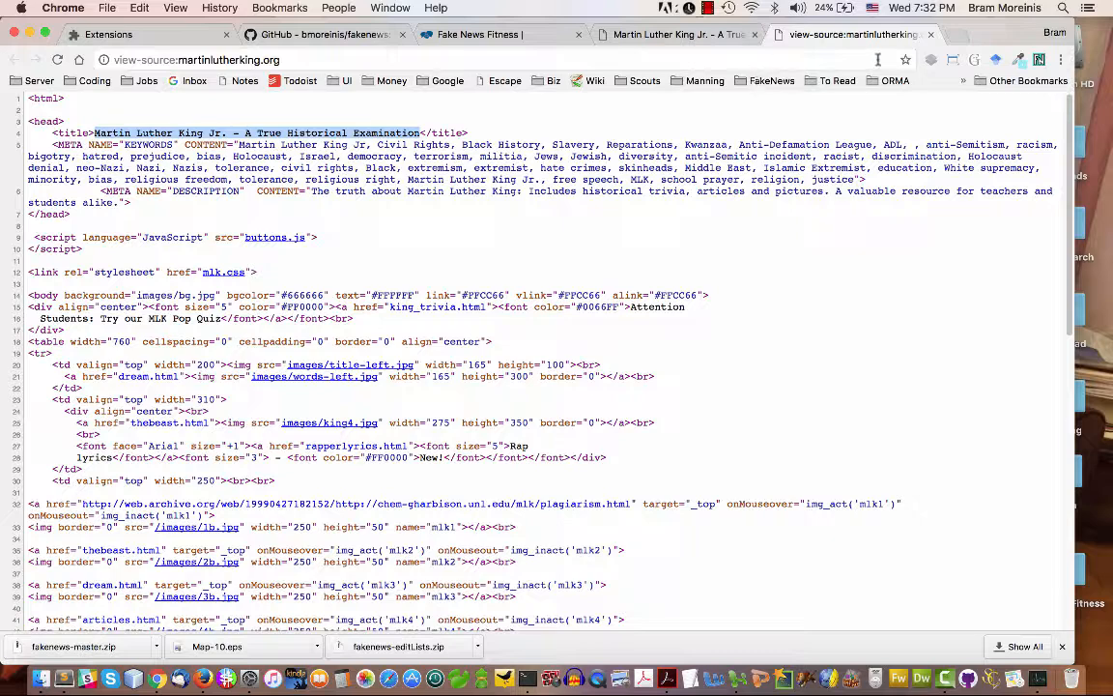
key("super+w")
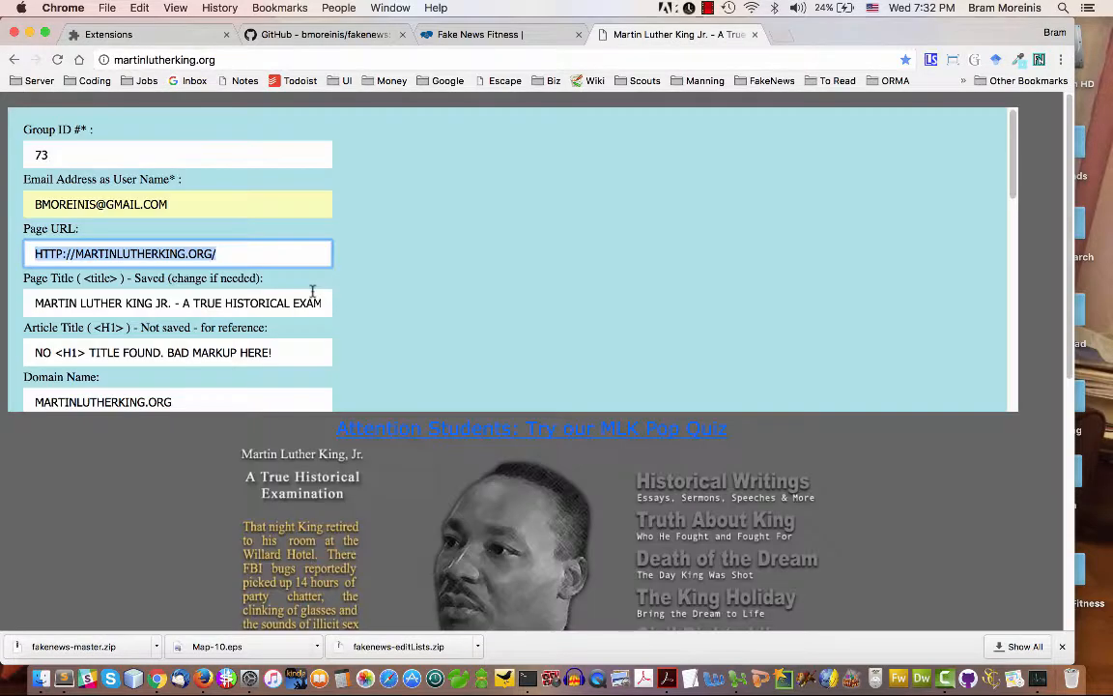
left_click(316, 300)
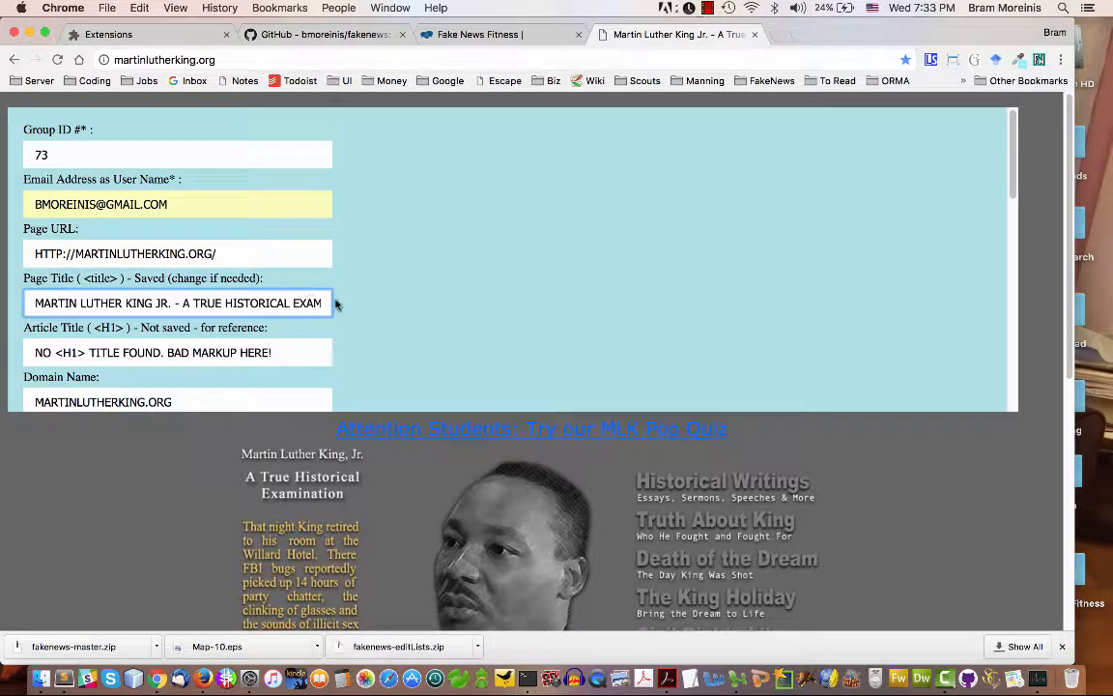
left_click_drag(328, 303, 235, 302)
Search the martinlutherking.org page source for H1 to check the form's Article Title entry, and close the source view
left_click_drag(275, 352, 22, 345)
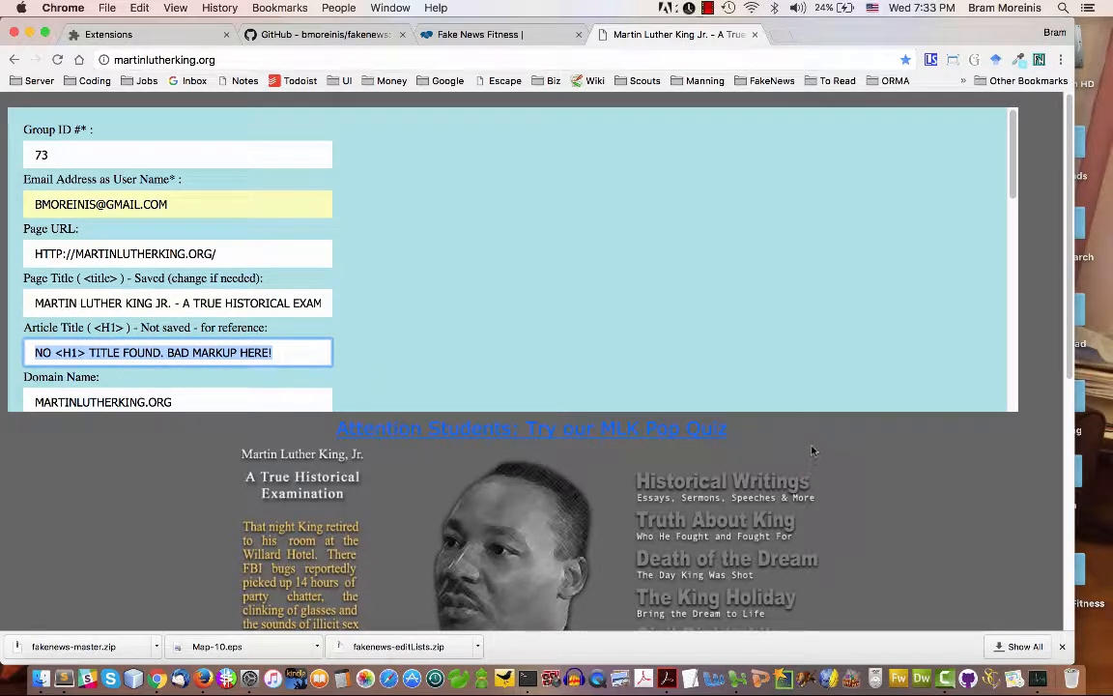
right_click(732, 397)
left_click(768, 510)
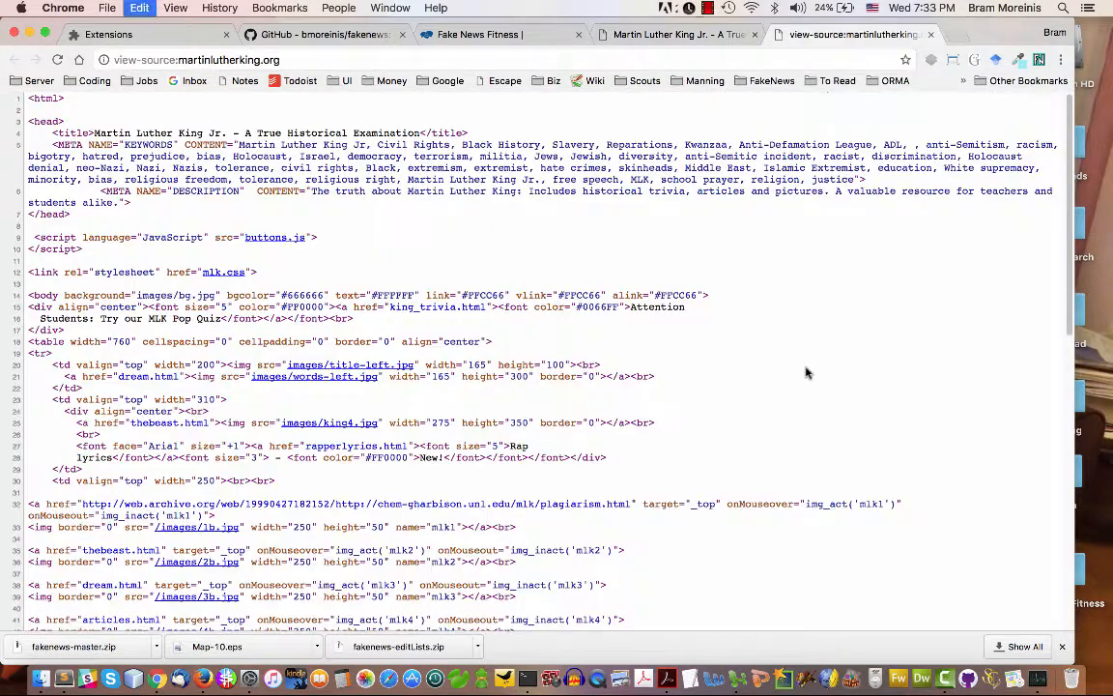
key("super+f")
type("H1")
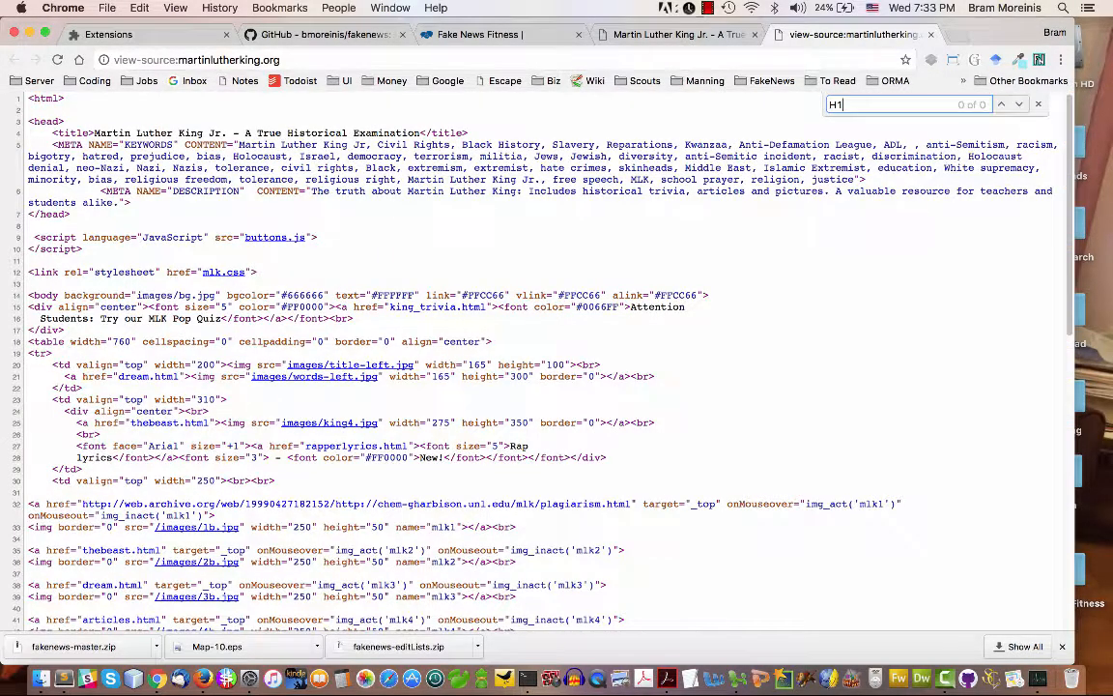
left_click(931, 35)
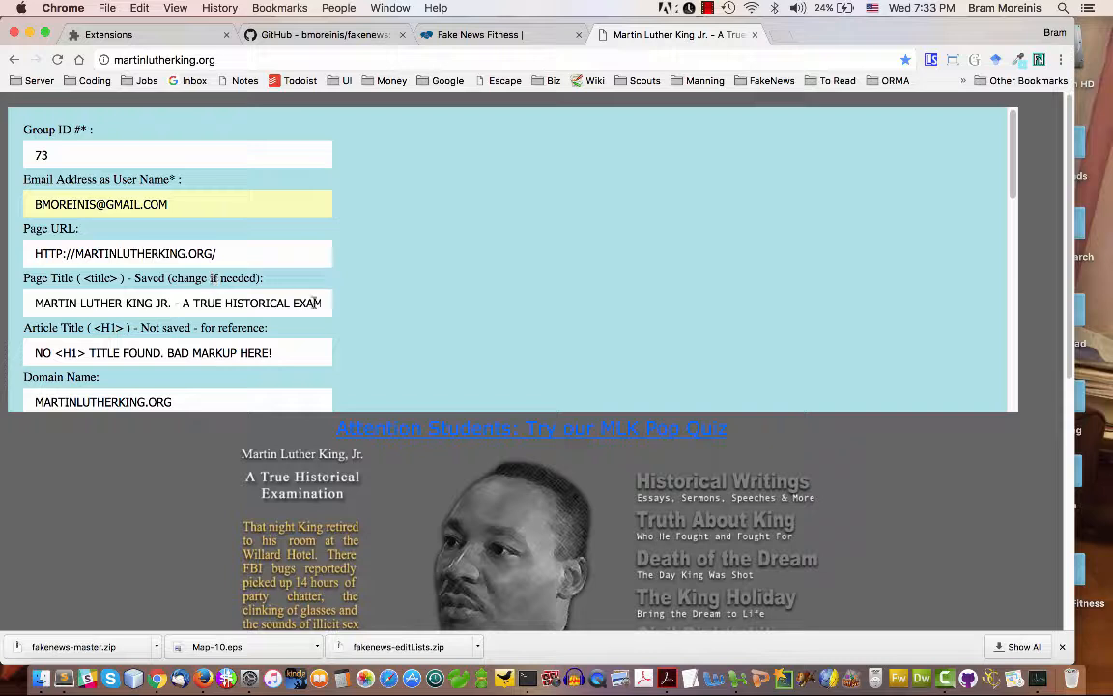
Copy the full Page Title text into the Article Title field, replacing the "NO <H1> TITLE FOUND" text
left_click_drag(314, 303, 55, 327)
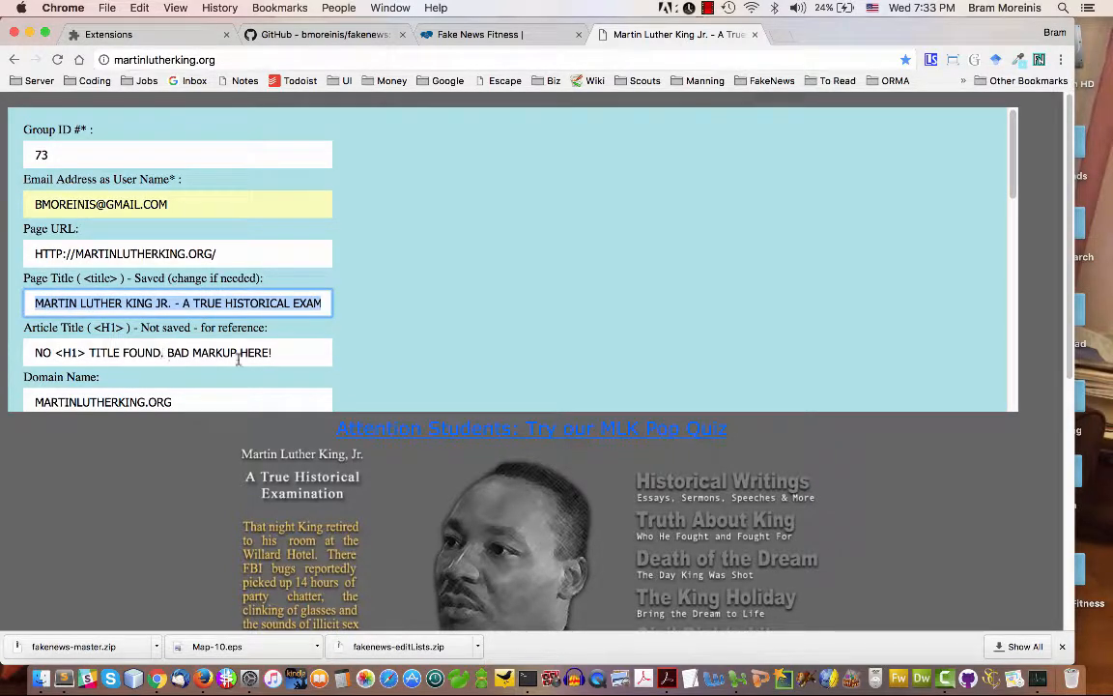
left_click_drag(238, 354, 65, 340)
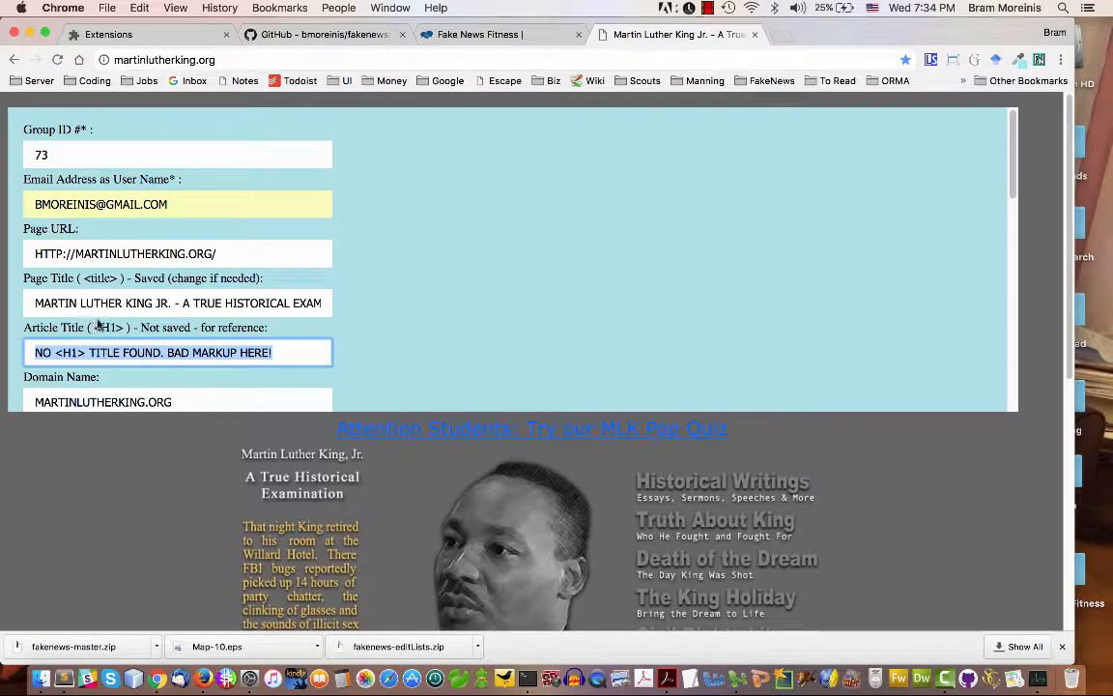
left_click(122, 304)
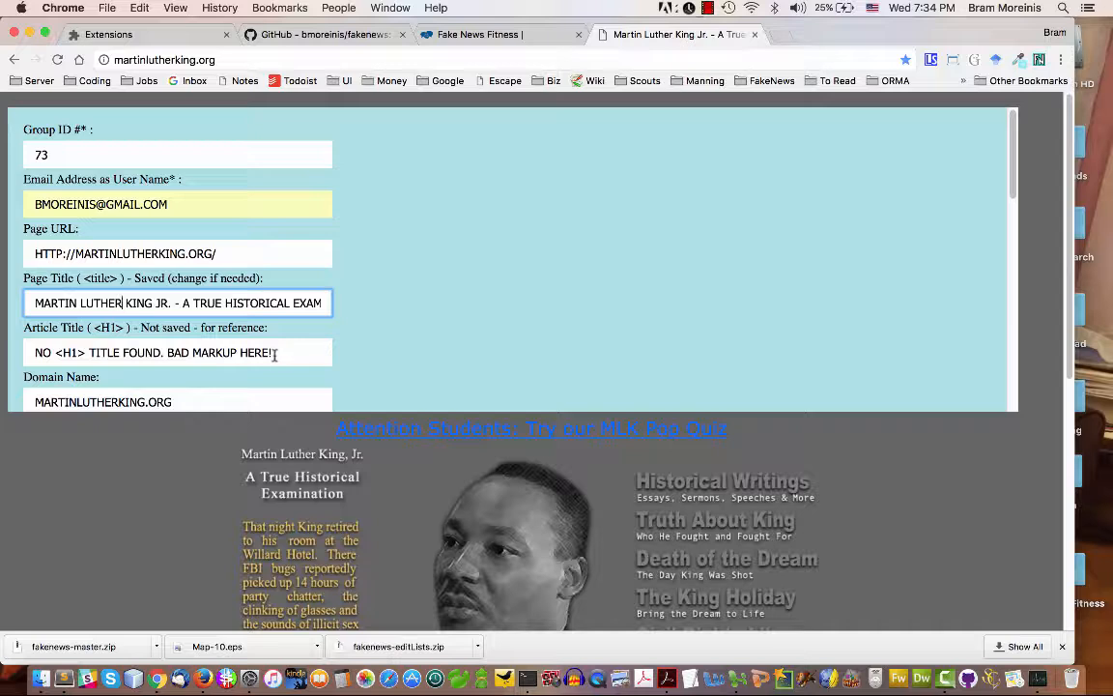
left_click_drag(281, 350, 10, 356)
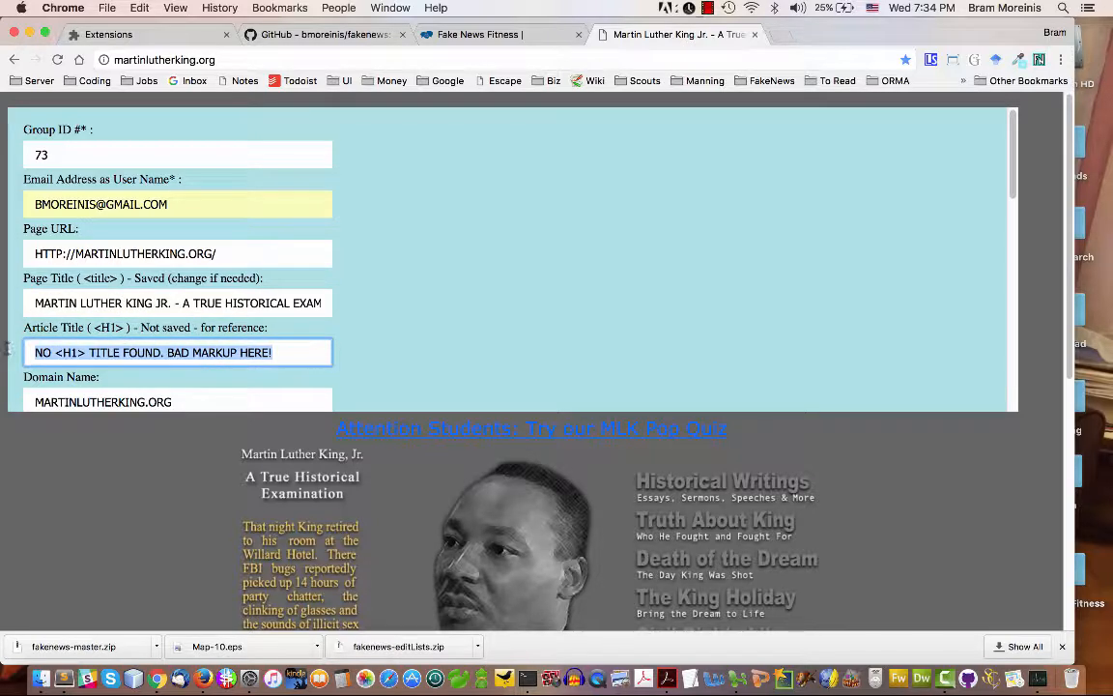
left_click(143, 305)
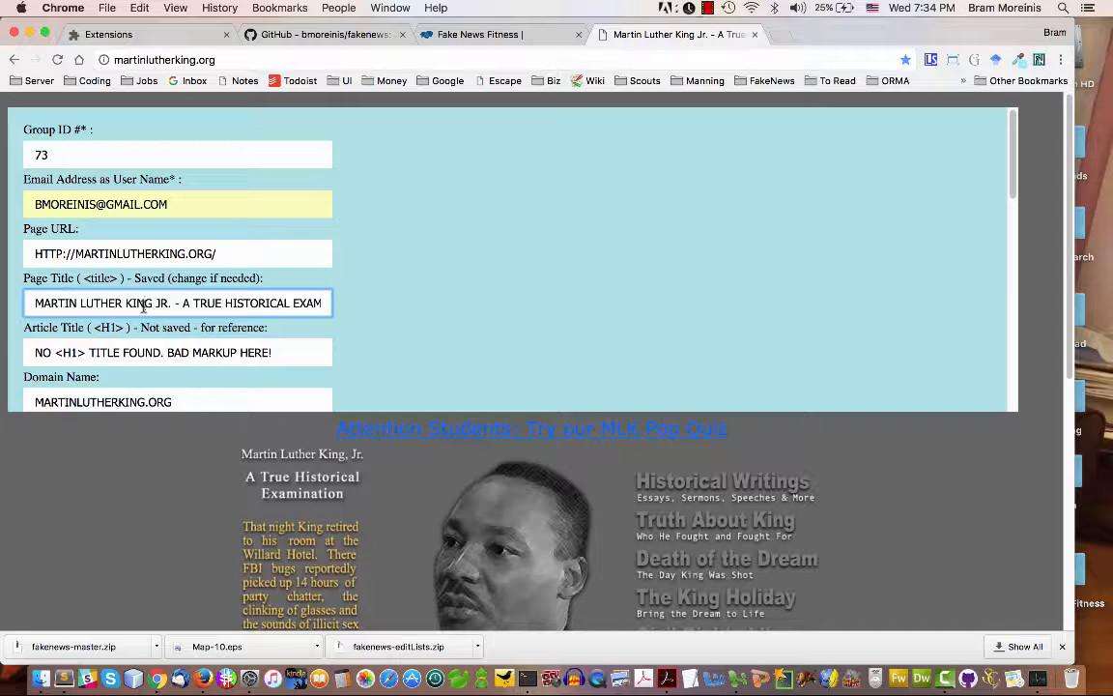
key("super+a")
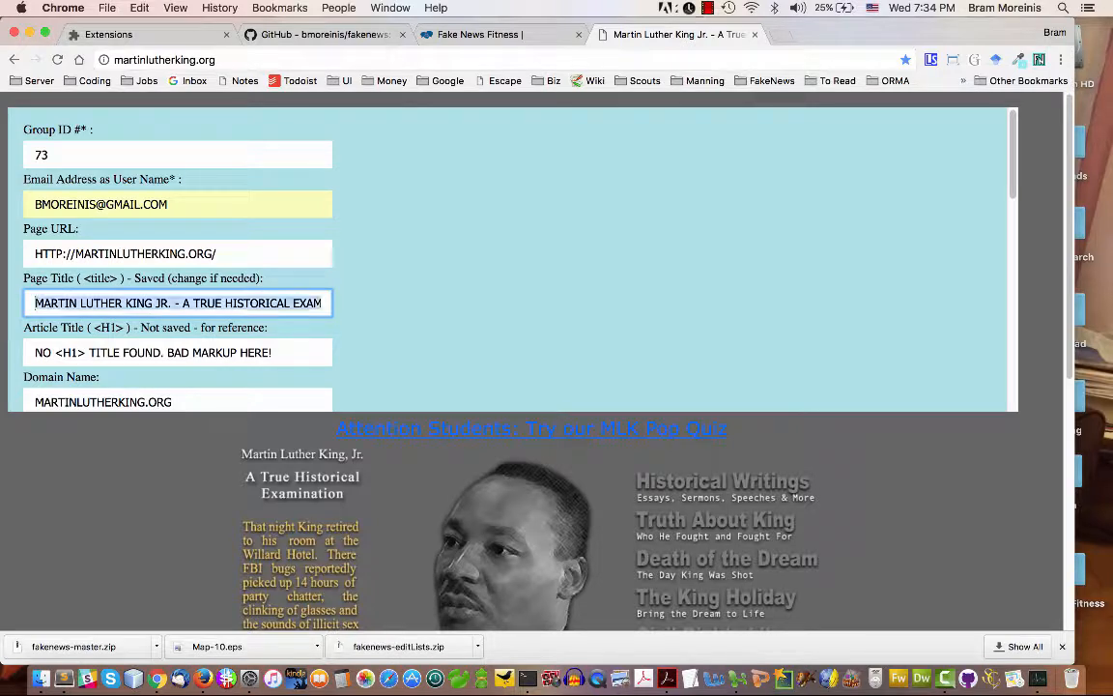
left_click(176, 349)
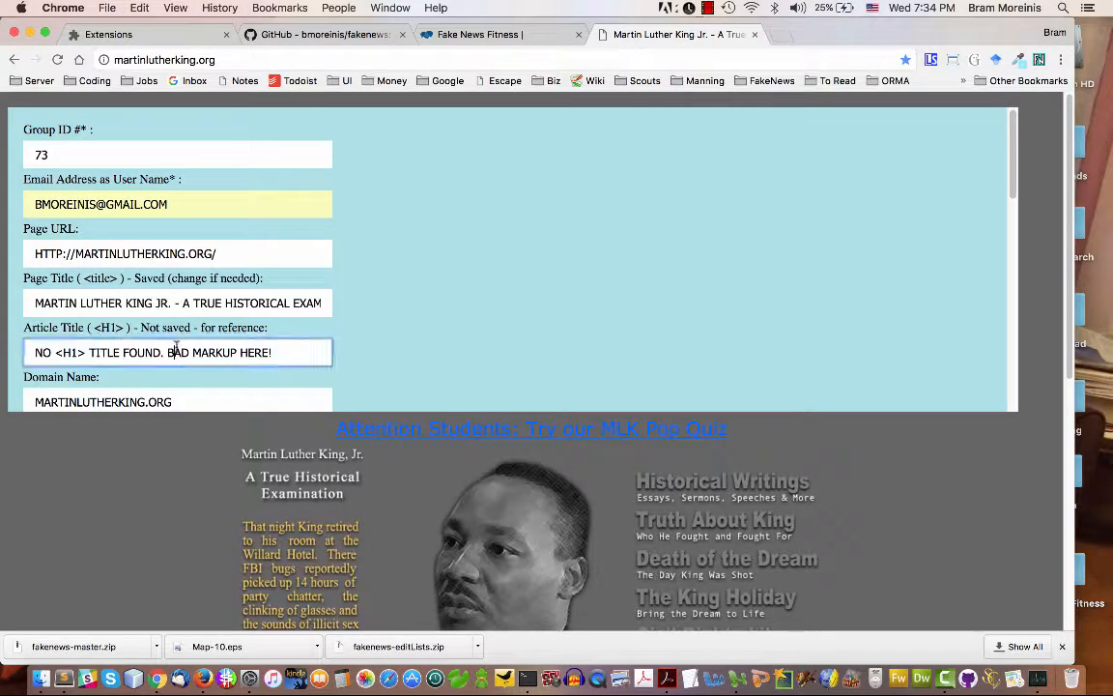
key("super+a")
type("MARTIN LUTHER KING JR. - A TRUE HISTORICAL EXAMINATION")
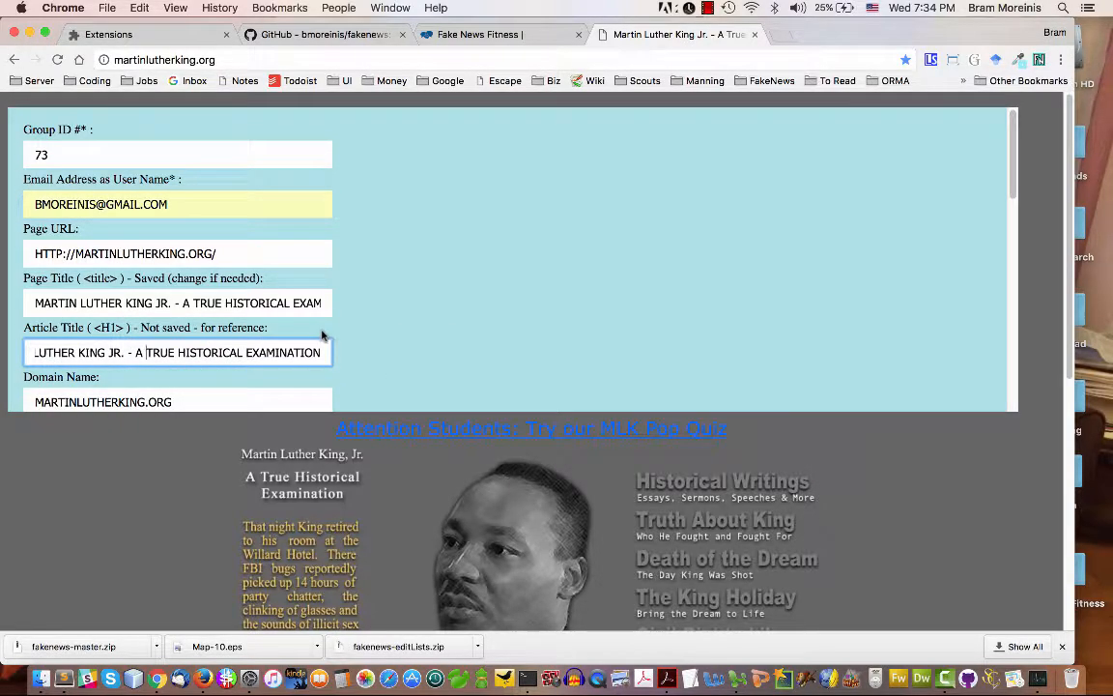
Review the Domain Name and Top Level Domain entries in the pre-filled form
scroll(356, 298, "down", 3)
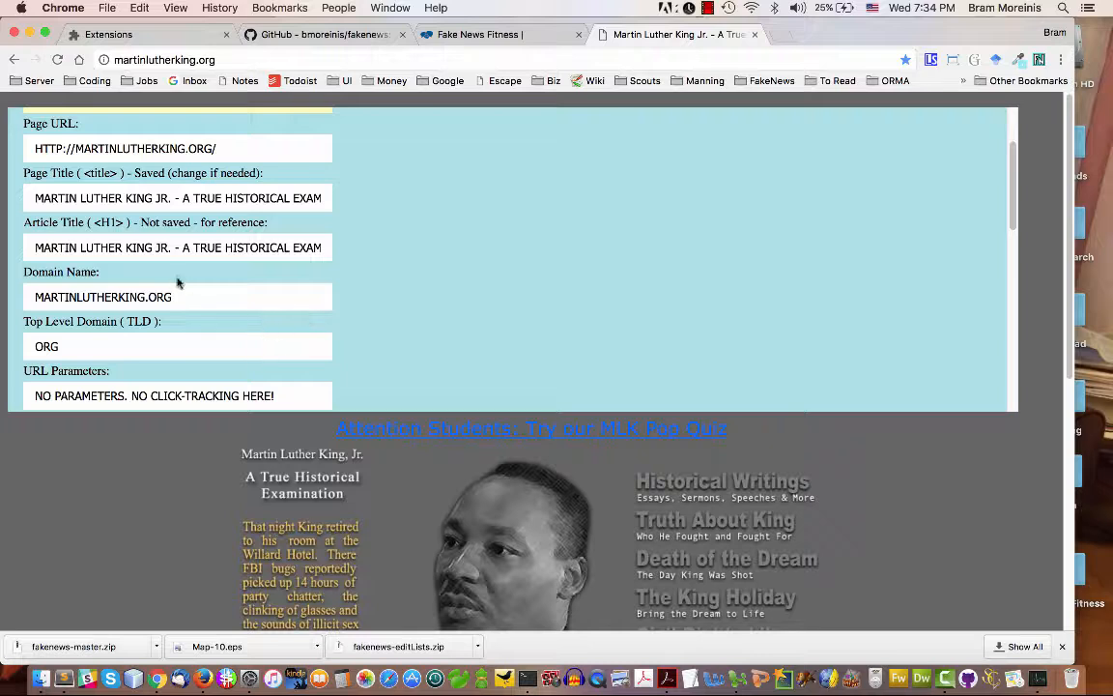
left_click(181, 293)
double_click(85, 341)
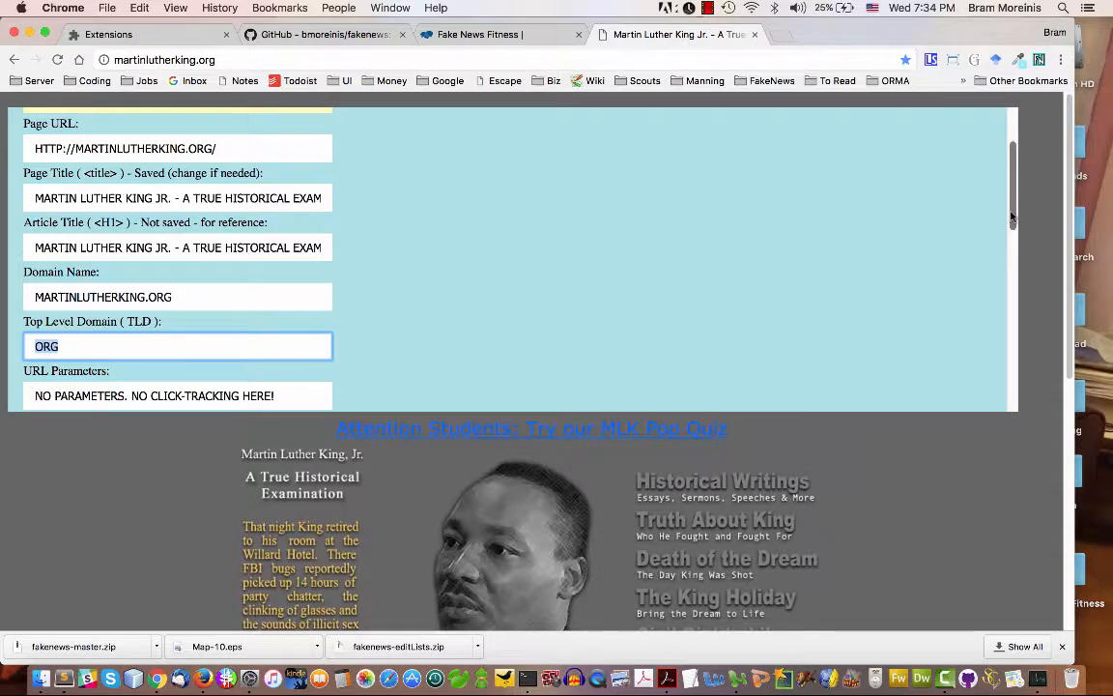
left_click_drag(1012, 218, 1012, 228)
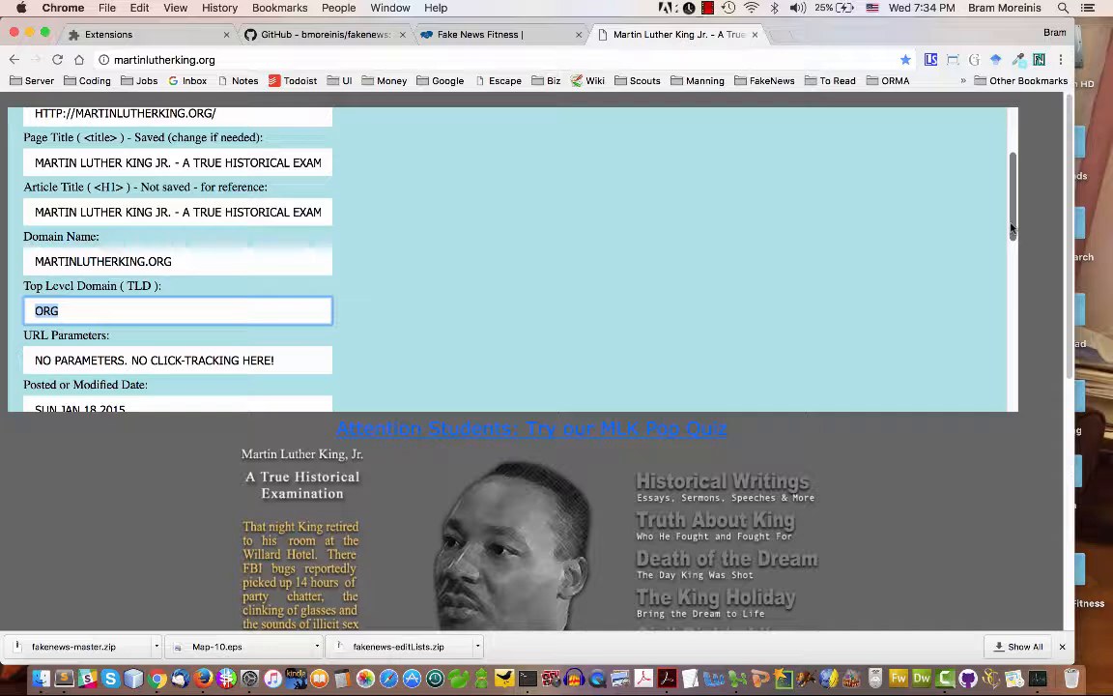
left_click_drag(1012, 228, 1010, 253)
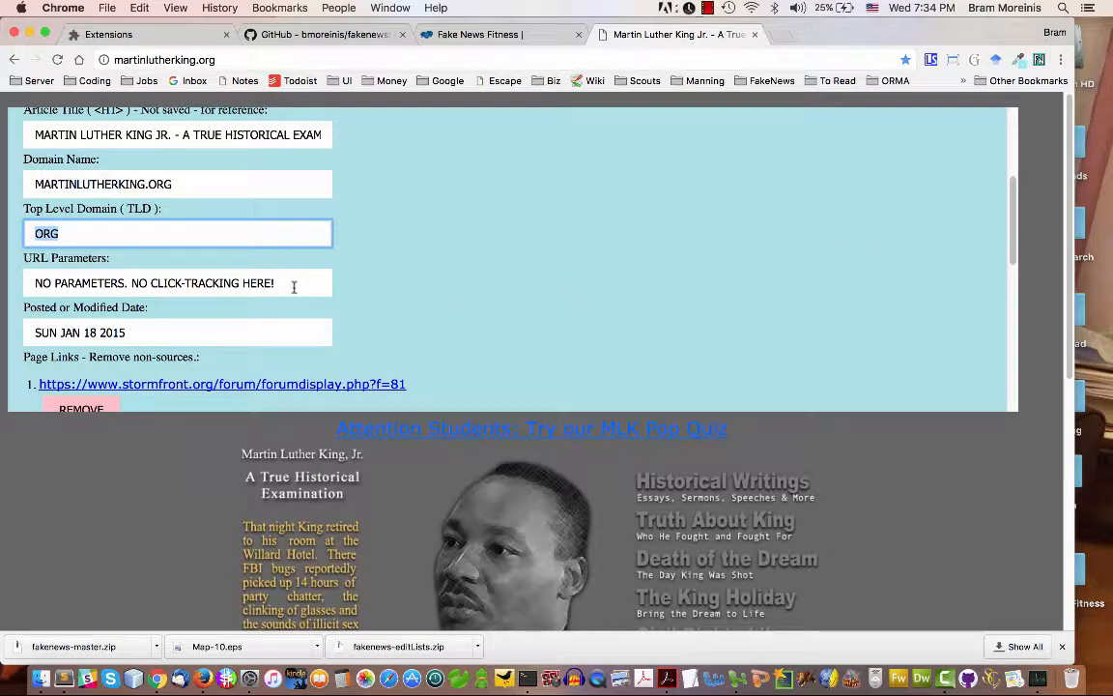
left_click(253, 60)
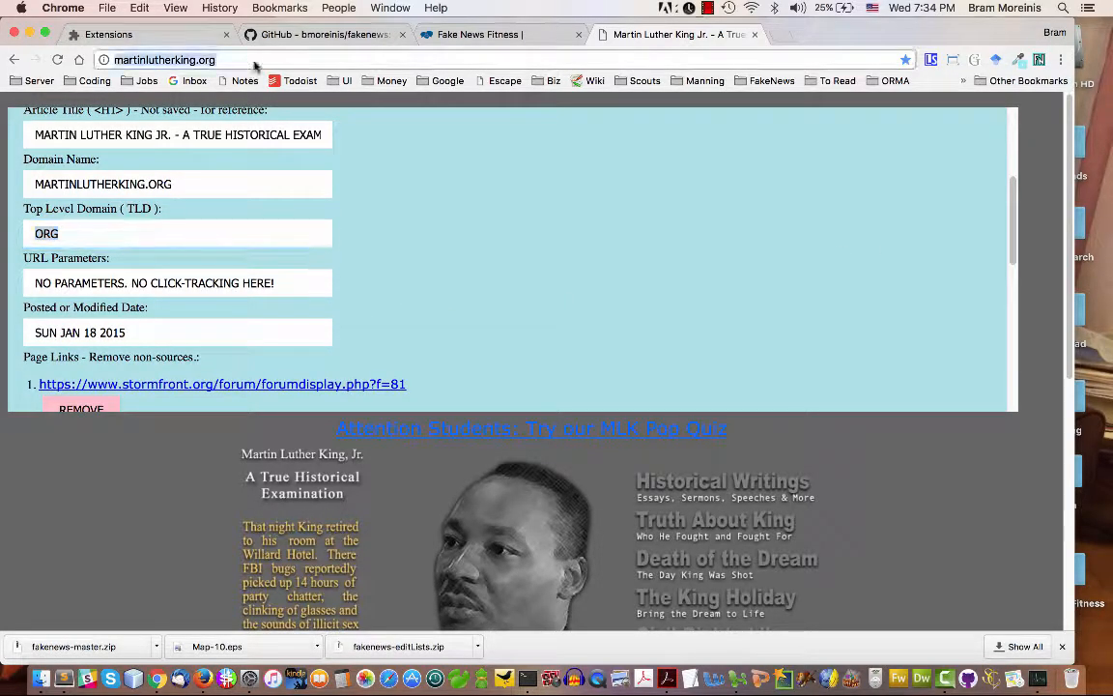
type("/&clicktackwe-fkals;hgisahg")
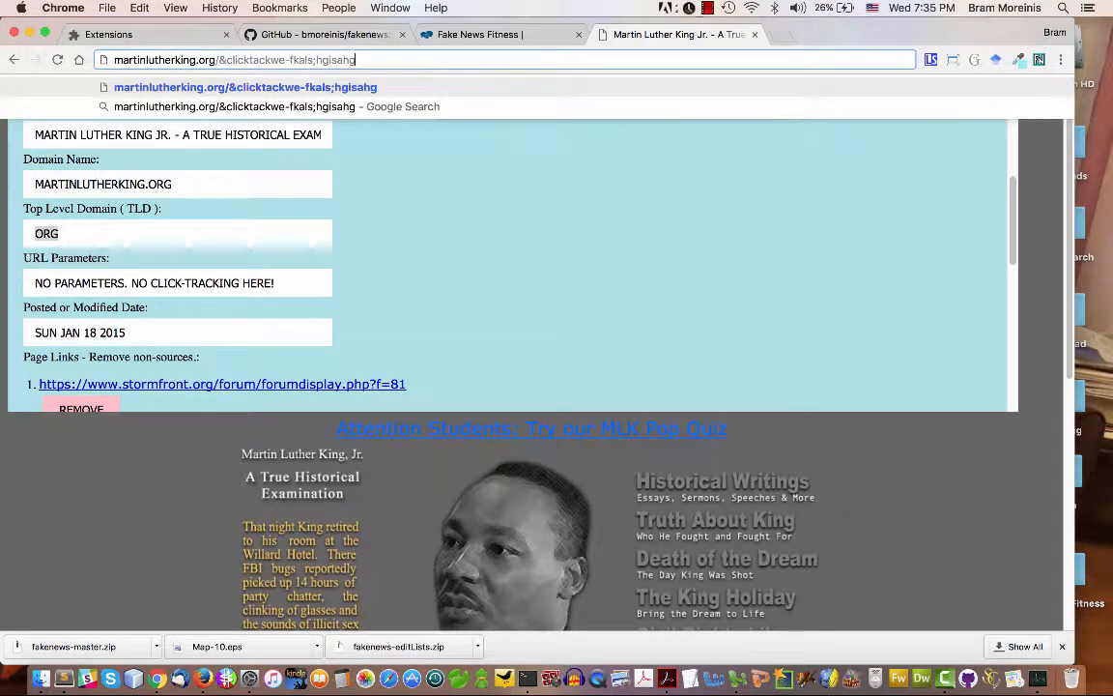
left_click_drag(356, 60, 220, 60)
key("BackSpace")
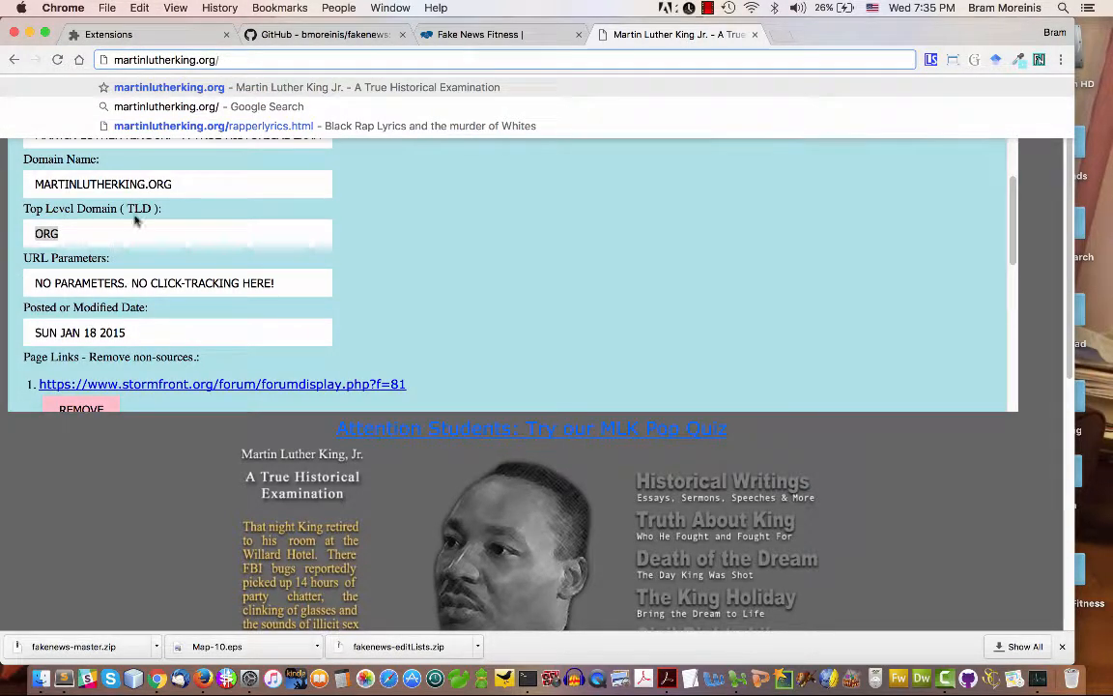
Review the form's URL Parameters entry and its Posted or Modified Date
left_click_drag(278, 284, 136, 283)
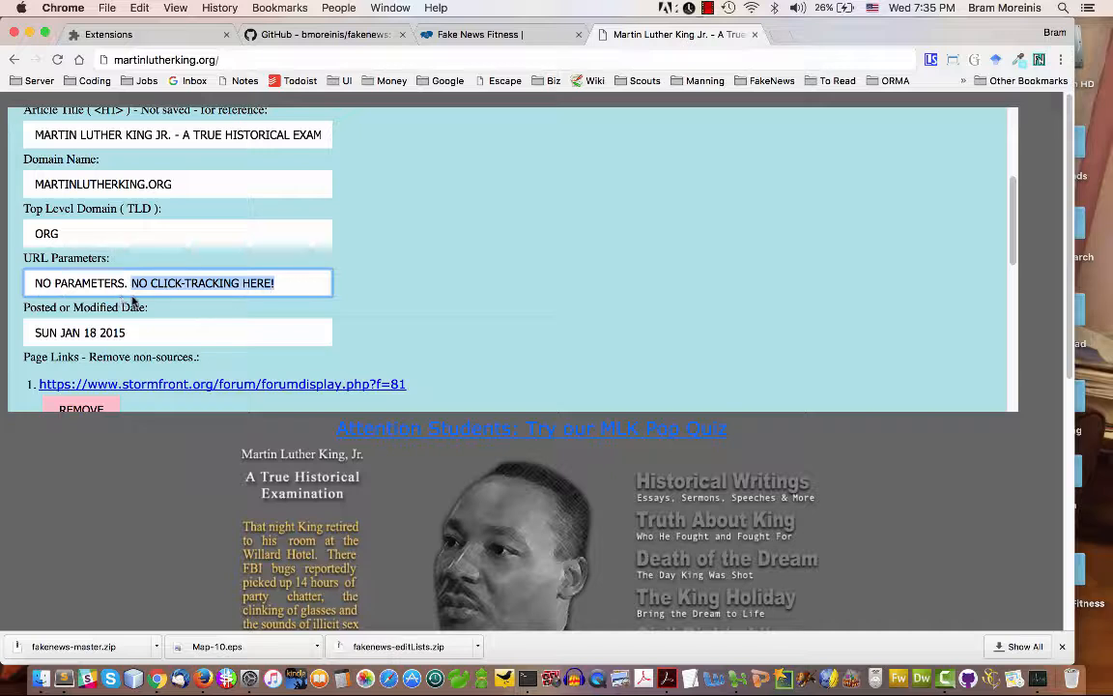
left_click(160, 322)
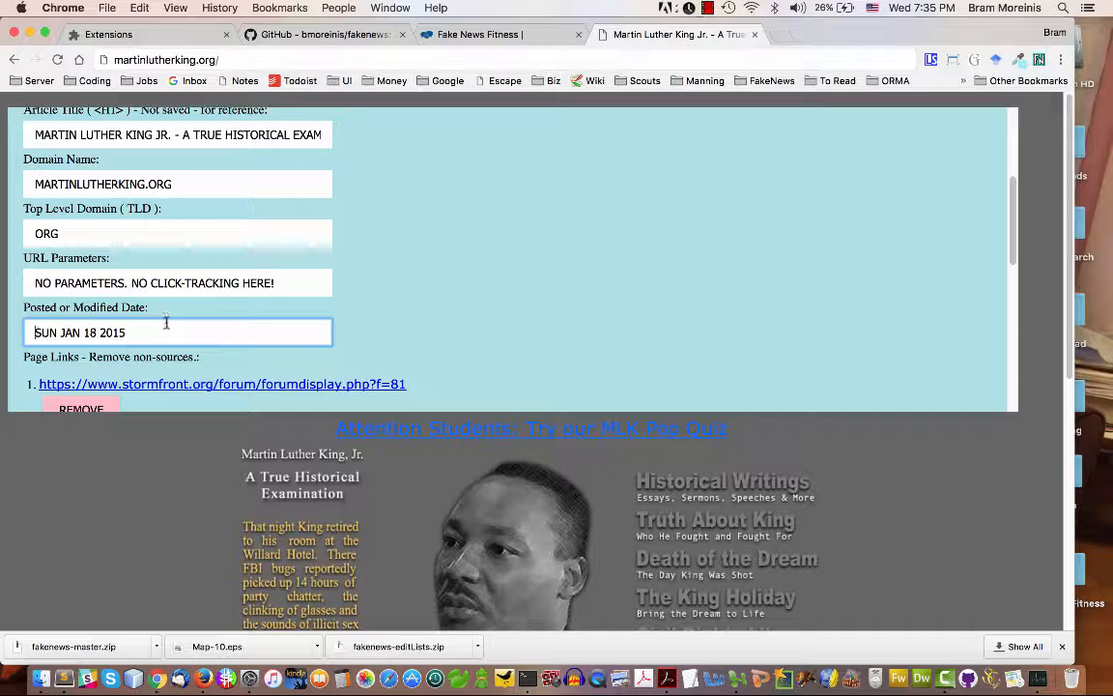
left_click_drag(153, 333, 12, 333)
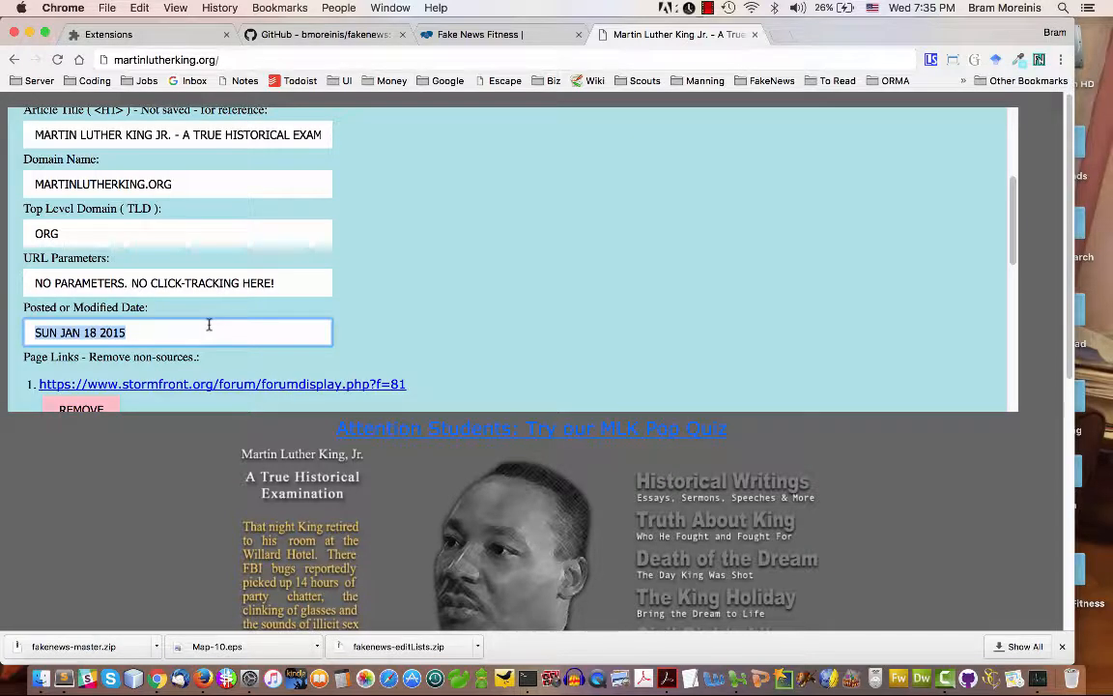
key("Left")
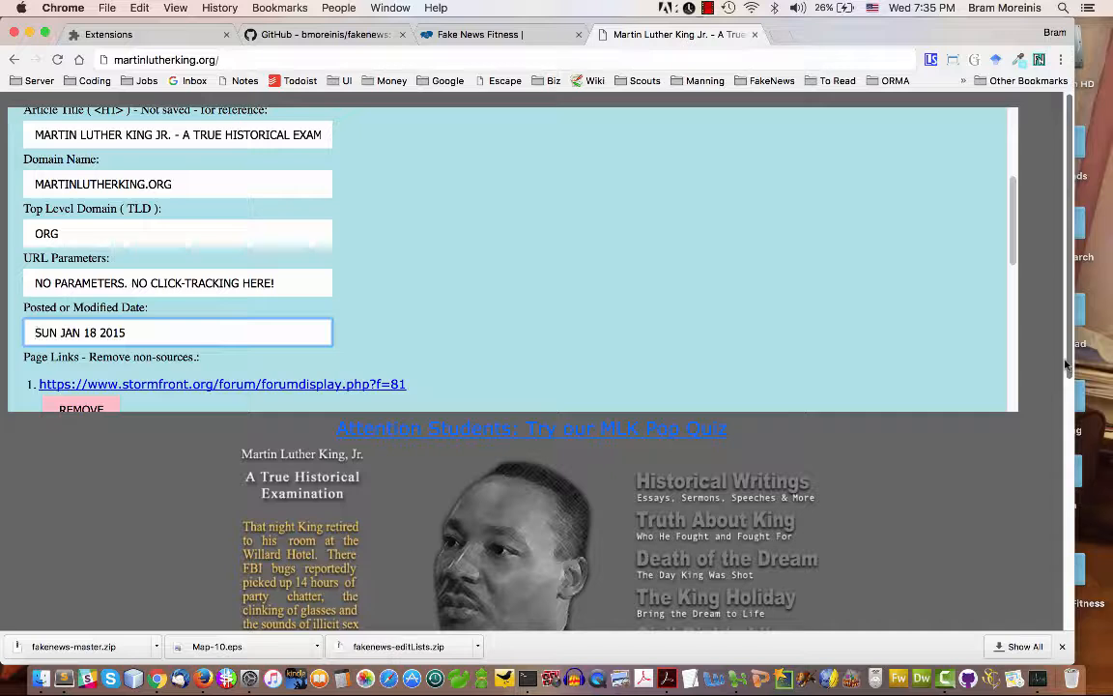
Open a spare browser tab and remove both stormfront.org entries from the form's Page Links list
left_click(783, 34)
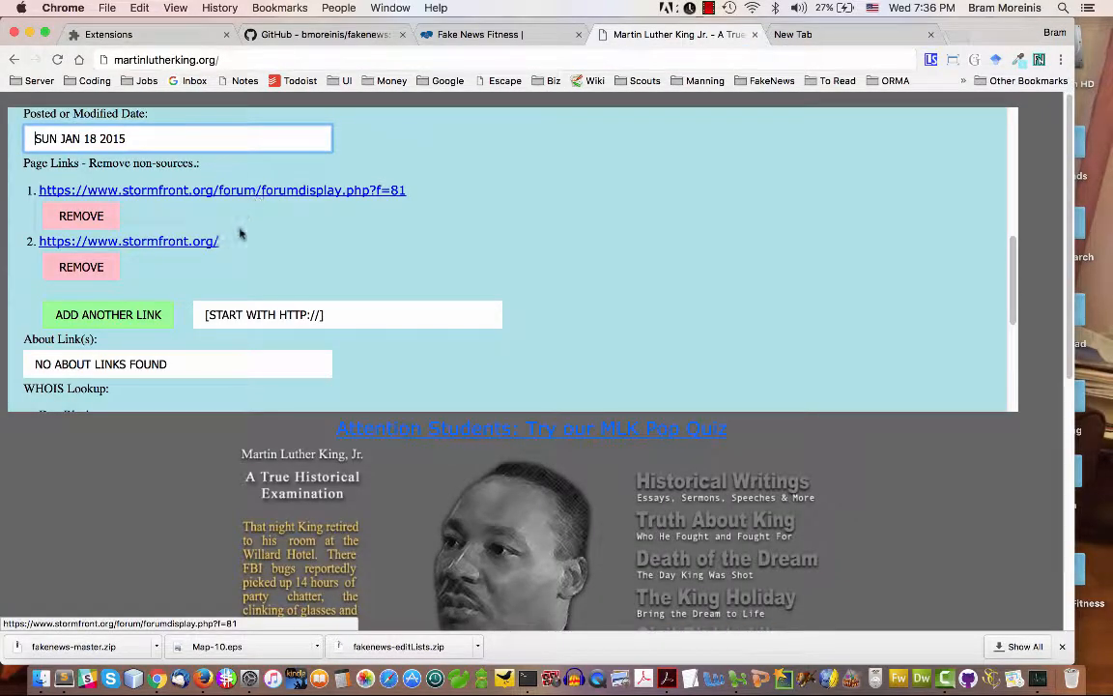
scroll(707, 509, "down", 5)
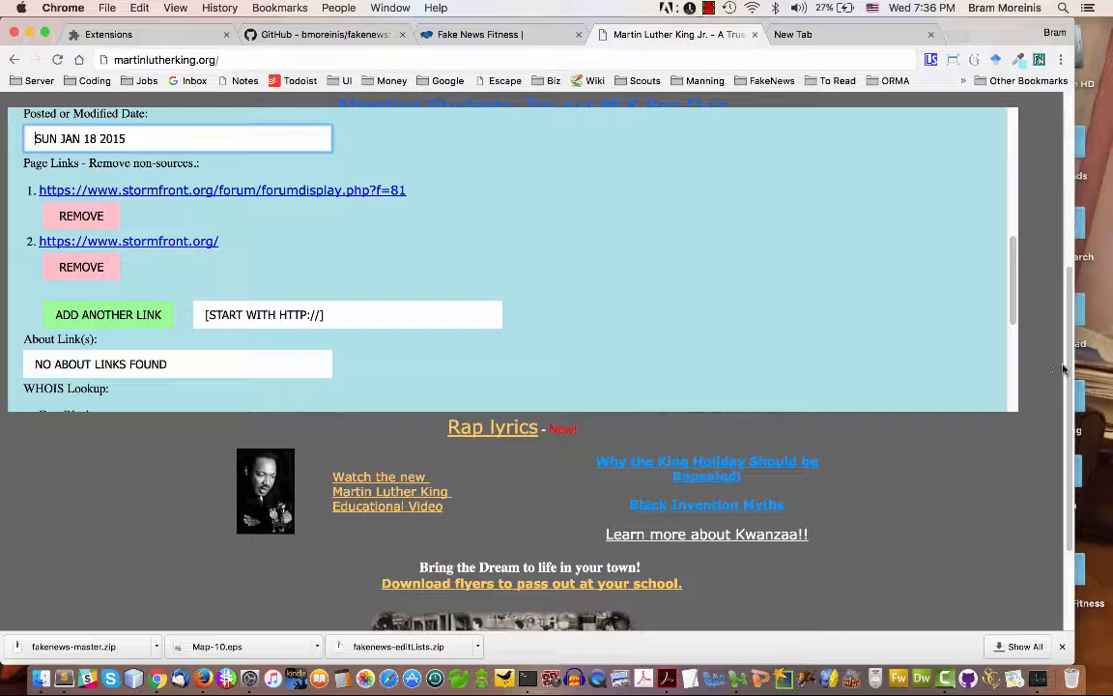
scroll(1063, 369, "down", 3)
scroll(1033, 318, "up", 5)
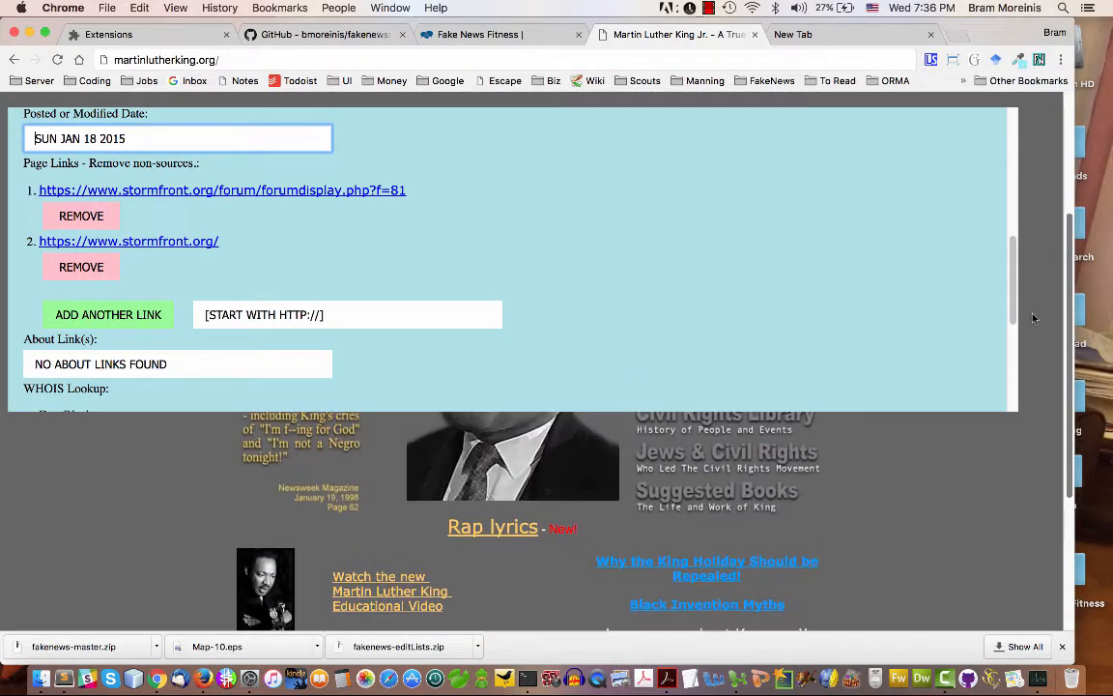
scroll(1033, 318, "up", 3)
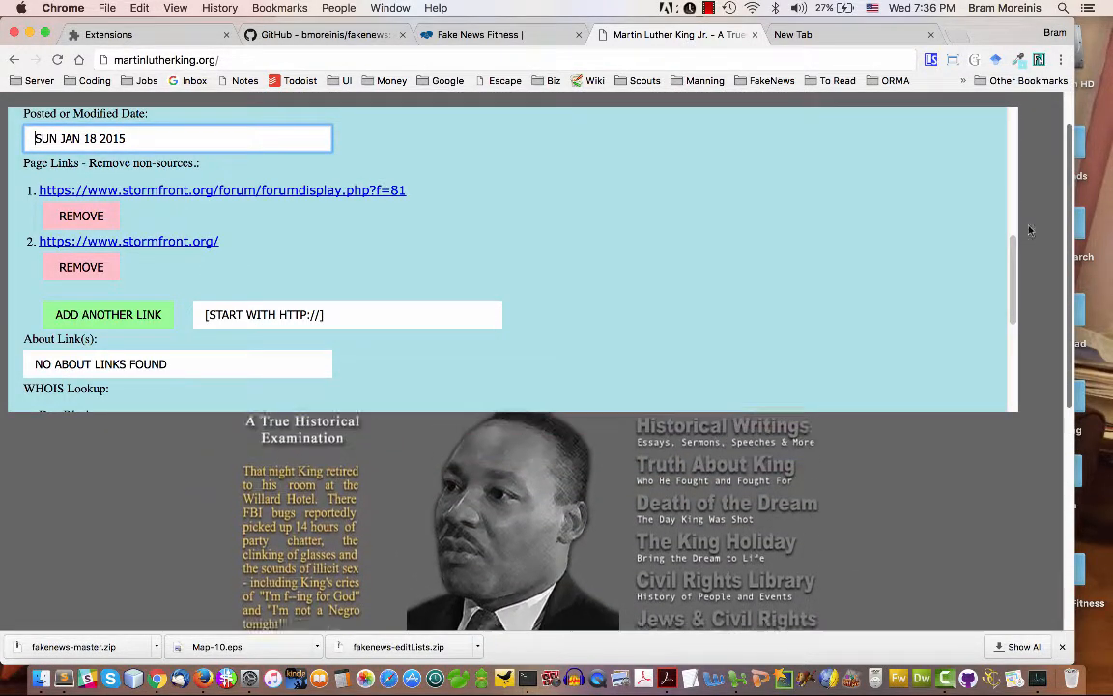
scroll(1030, 230, "up", 2)
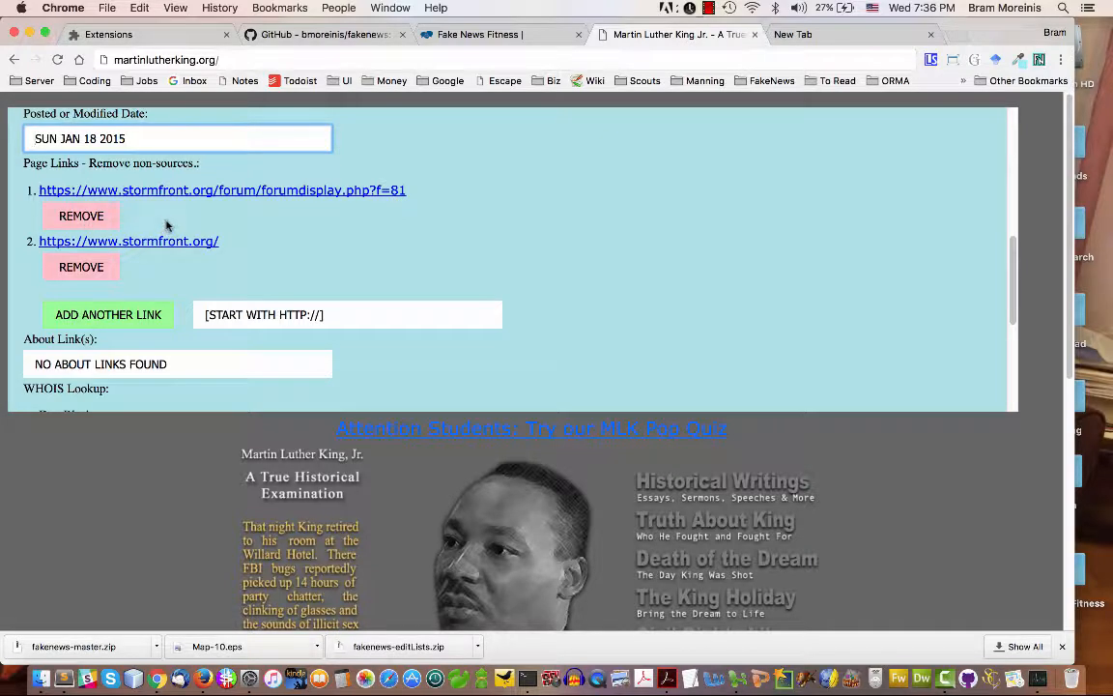
left_click(83, 264)
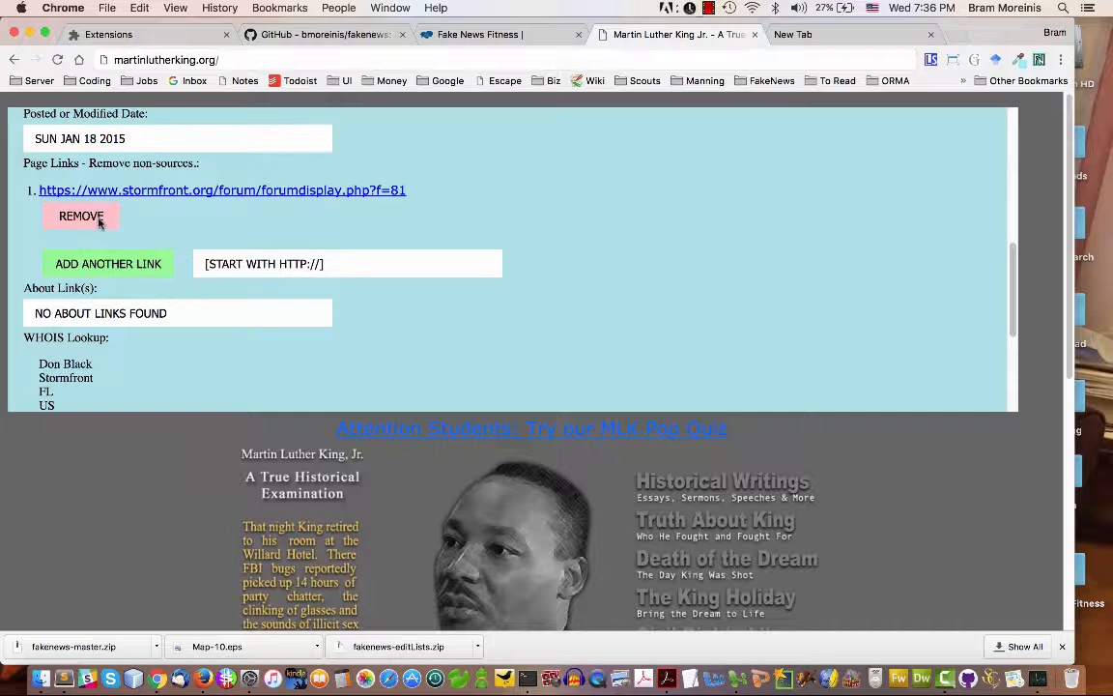
left_click(84, 216)
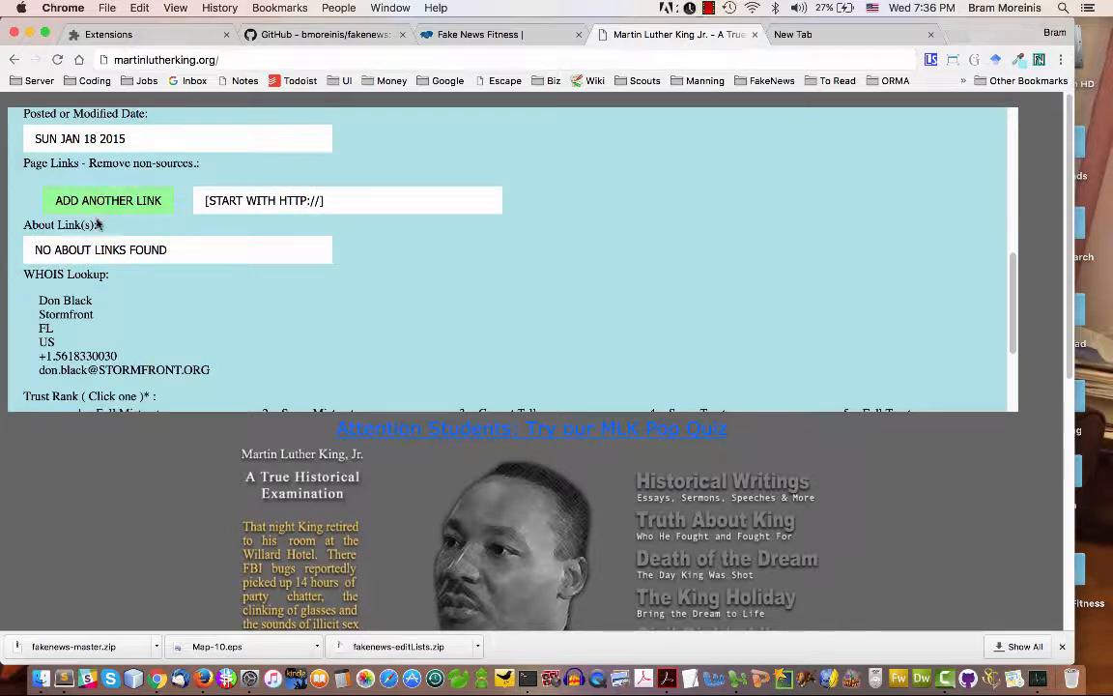
Copy the Historical Writings link address into the form's additional page link field
left_click(353, 204)
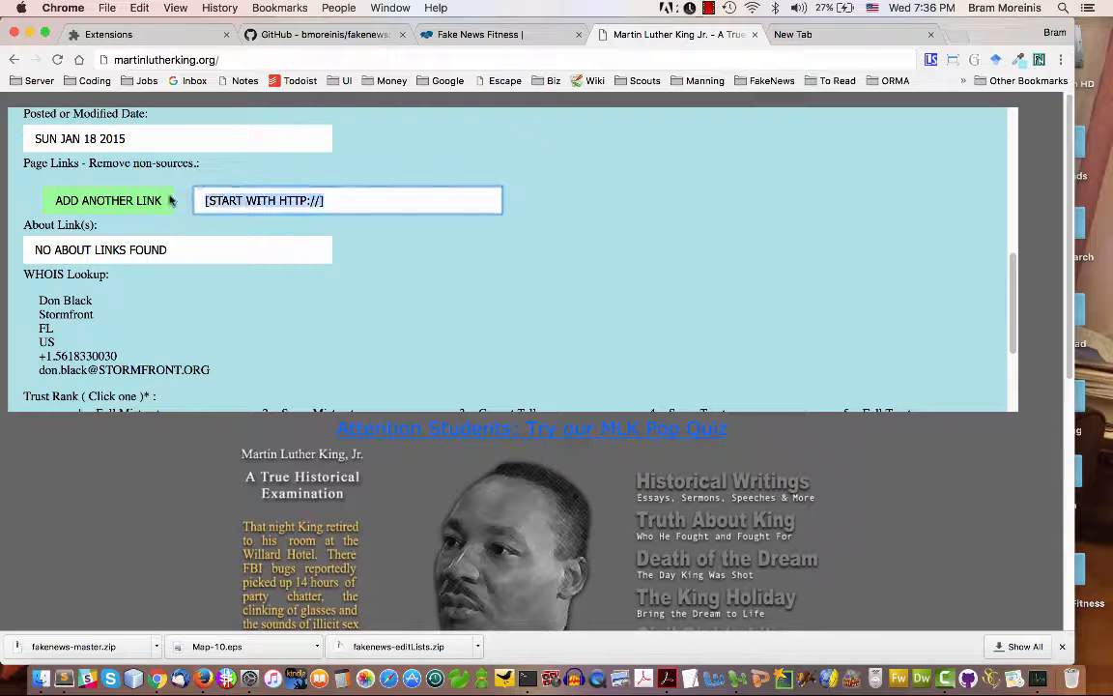
right_click(708, 480)
left_click(731, 507)
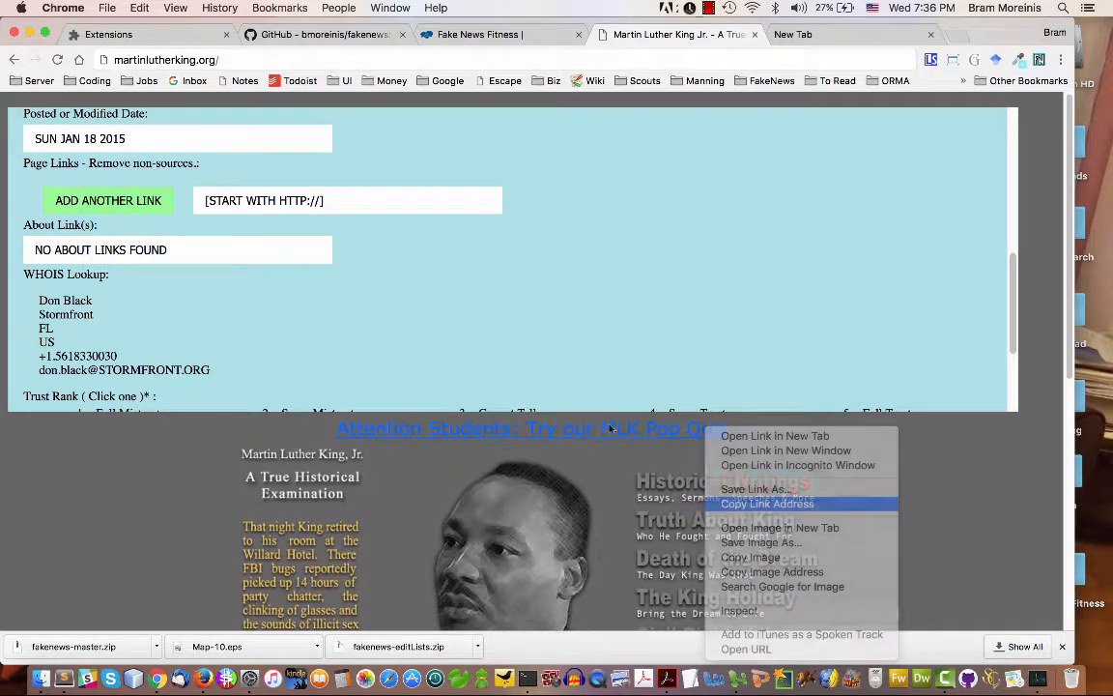
left_click(341, 198)
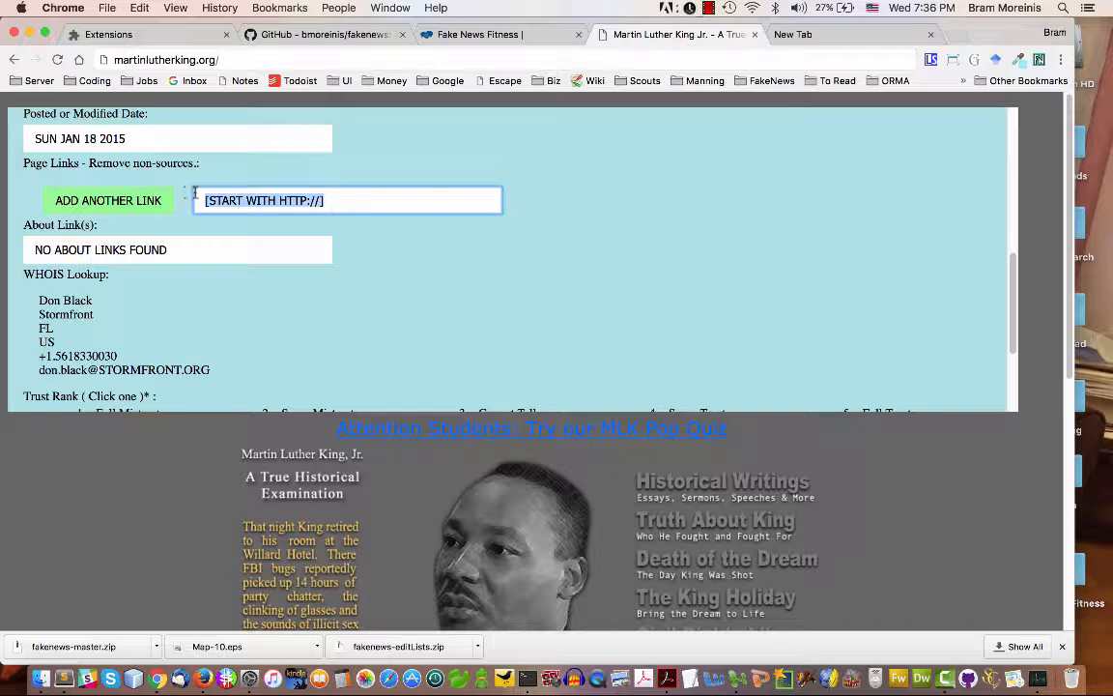
key("ctrl+v")
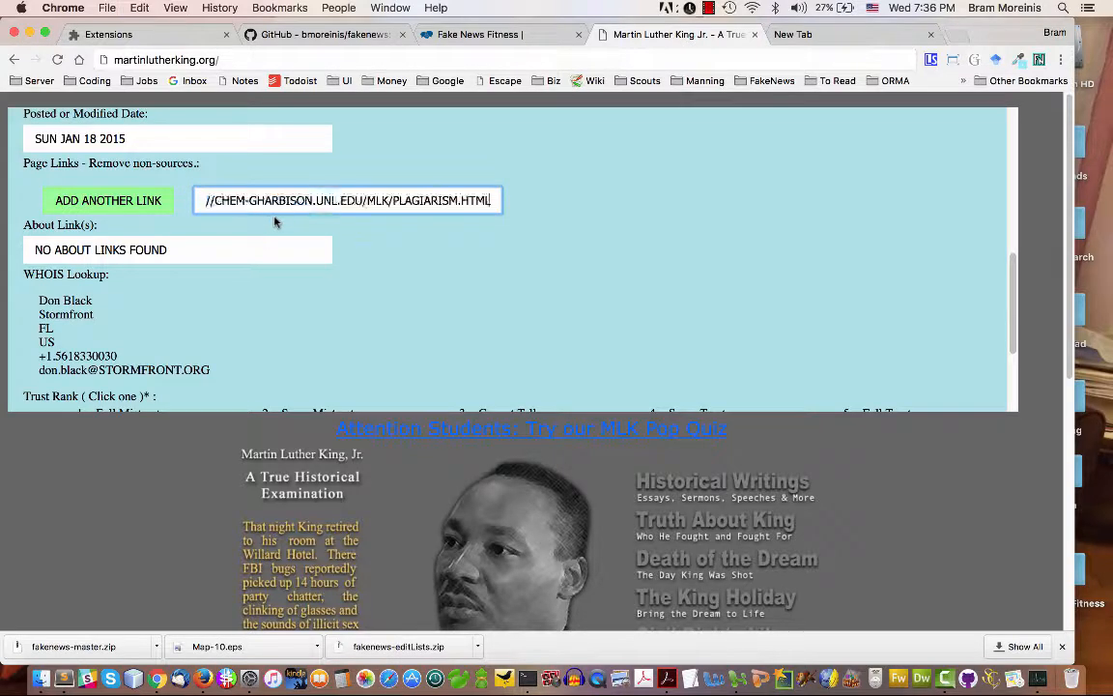
left_click(379, 223)
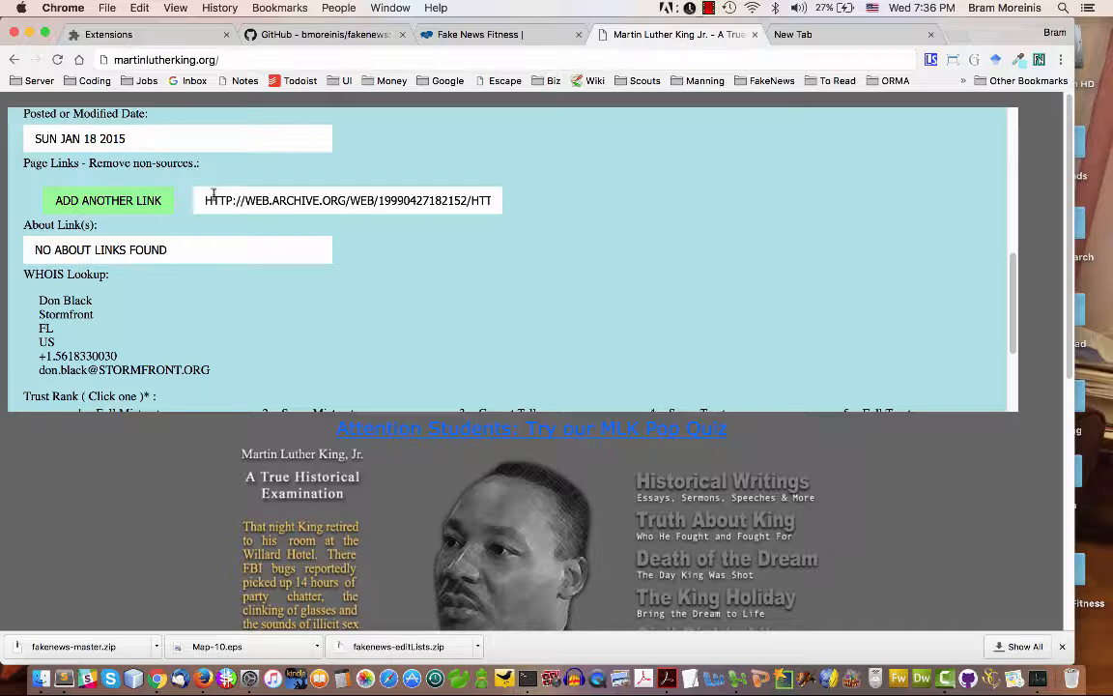
Check the copied web.archive.org plagiarism link by loading it in the blank tab
left_click_drag(198, 200, 496, 205)
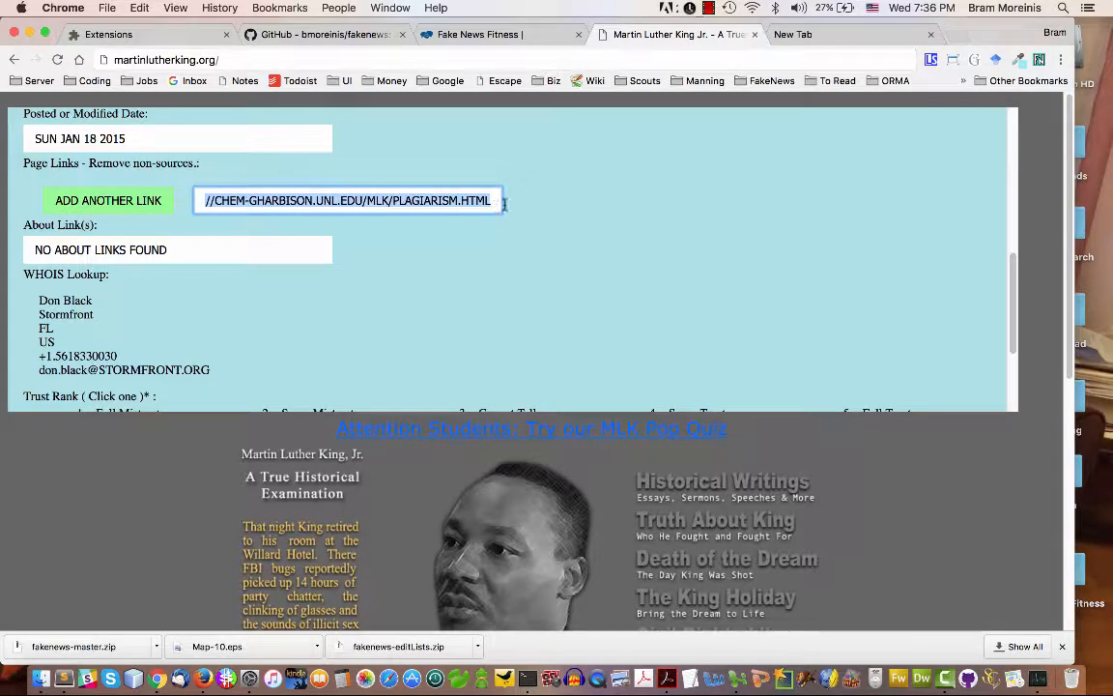
left_click(796, 41)
key("super+v")
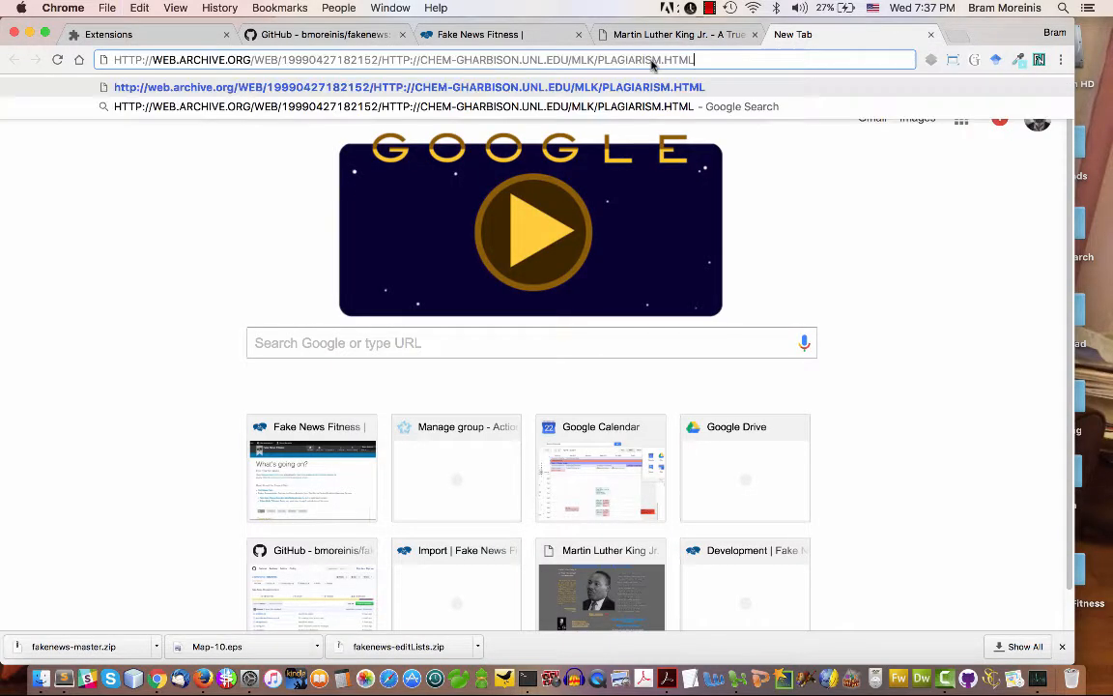
key("Return")
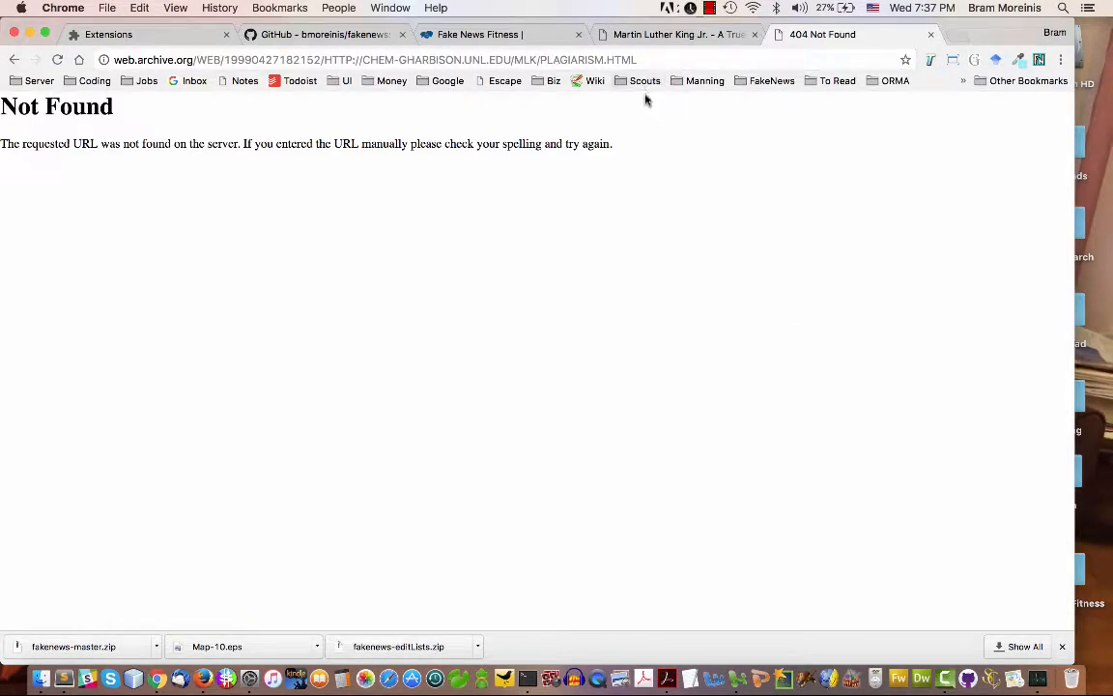
left_click(649, 31)
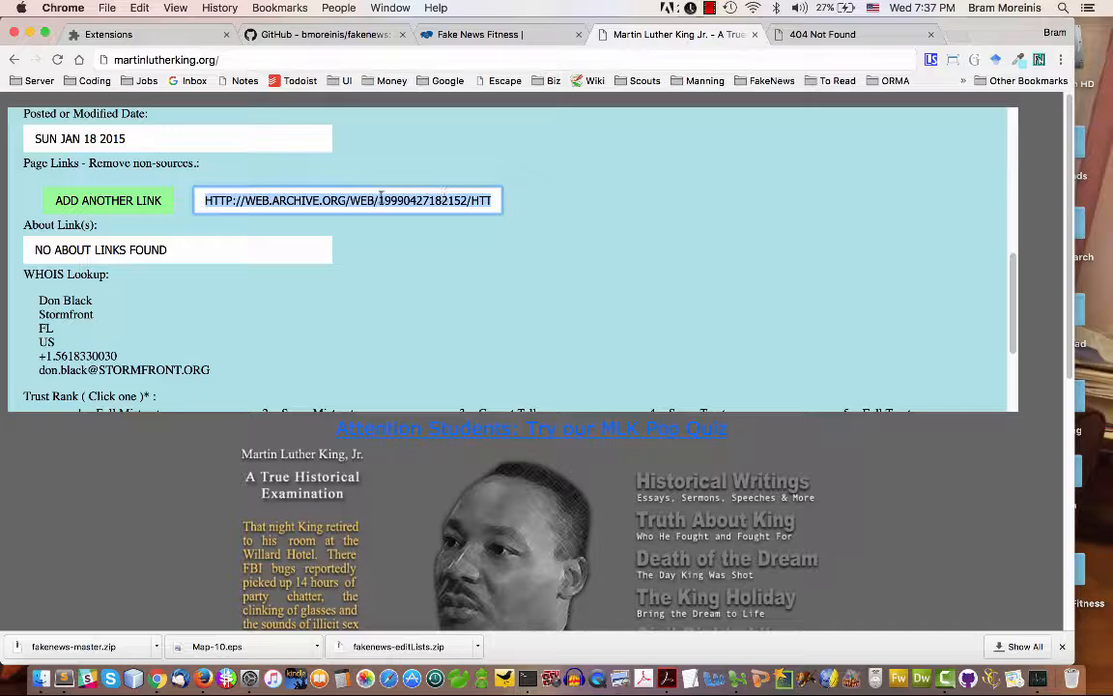
key("BackSpace")
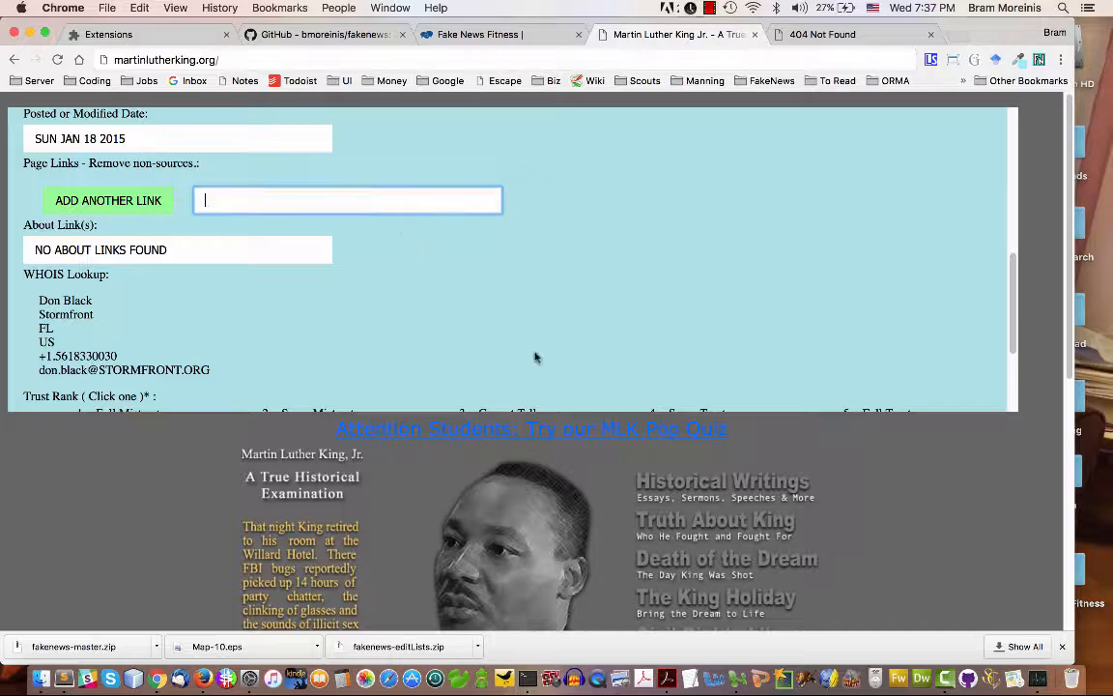
right_click(699, 530)
left_click(758, 543)
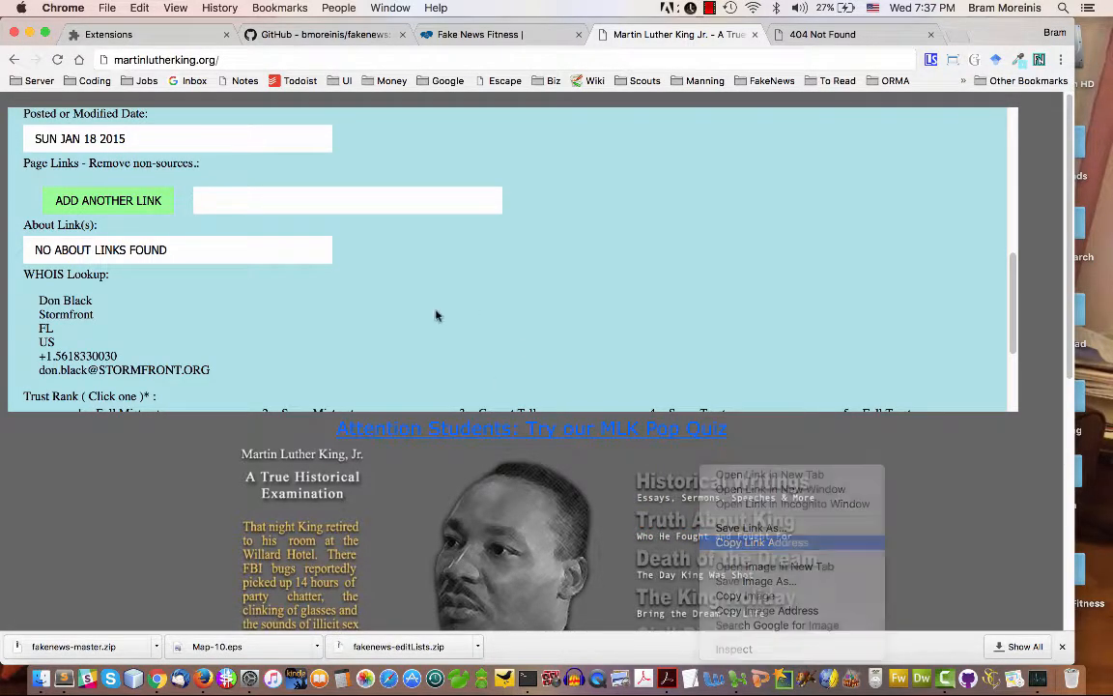
left_click(371, 206)
key("super+v")
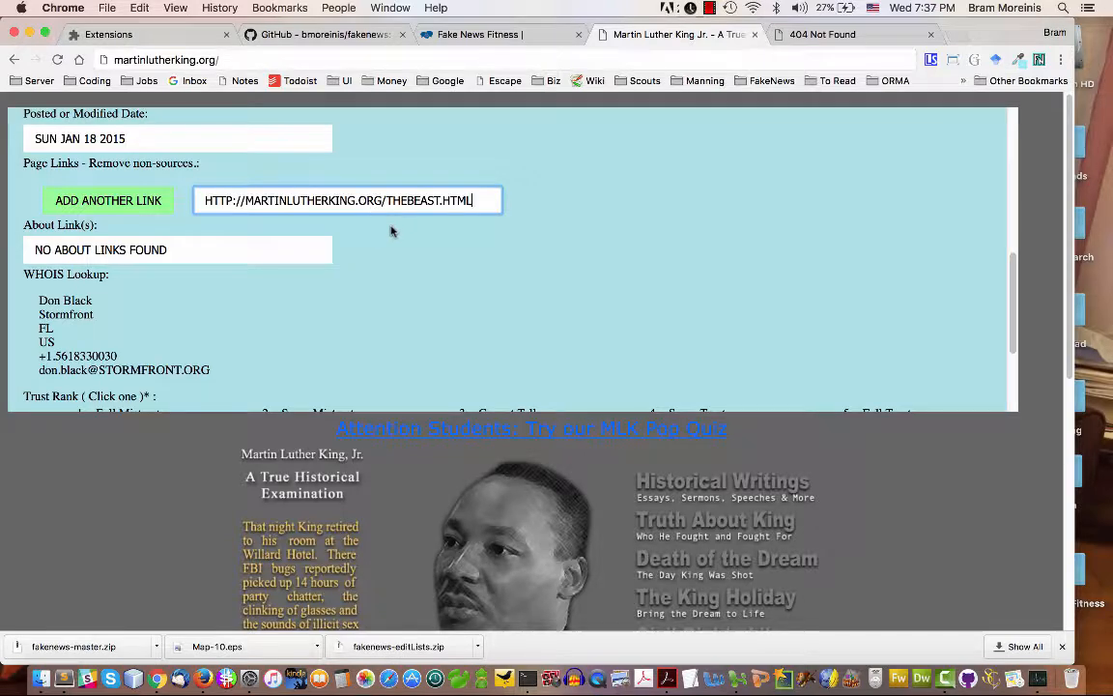
Check the thebeast.html link by loading it in the spare tab, and close that tab
left_click(813, 35)
left_click(709, 60)
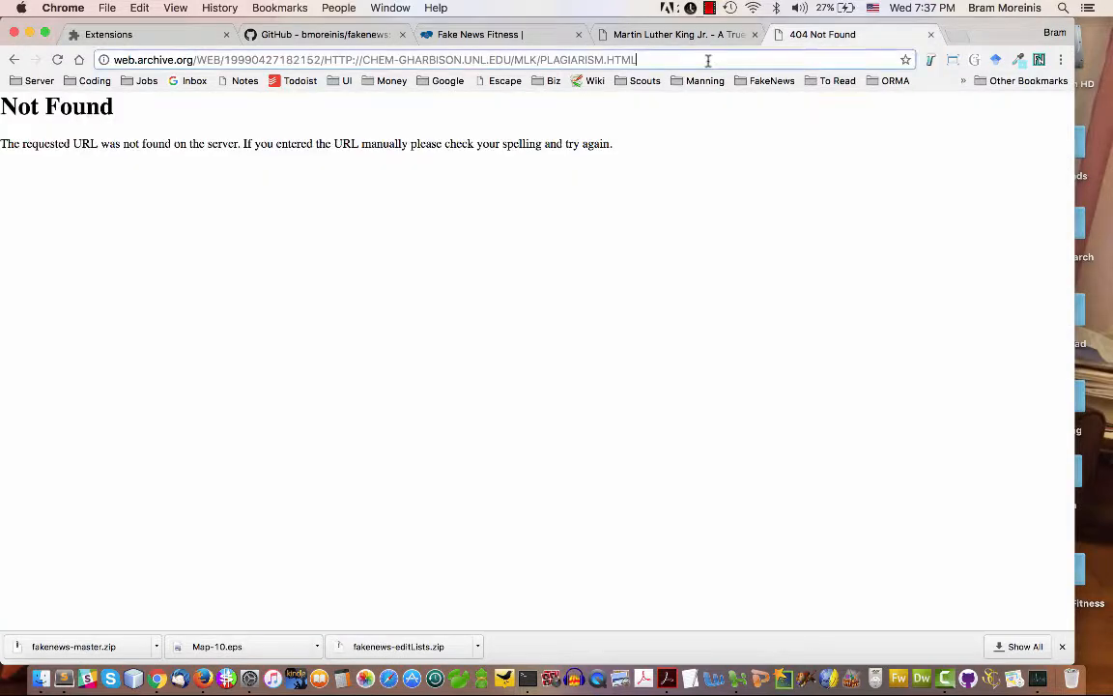
key("super+v")
key("Return")
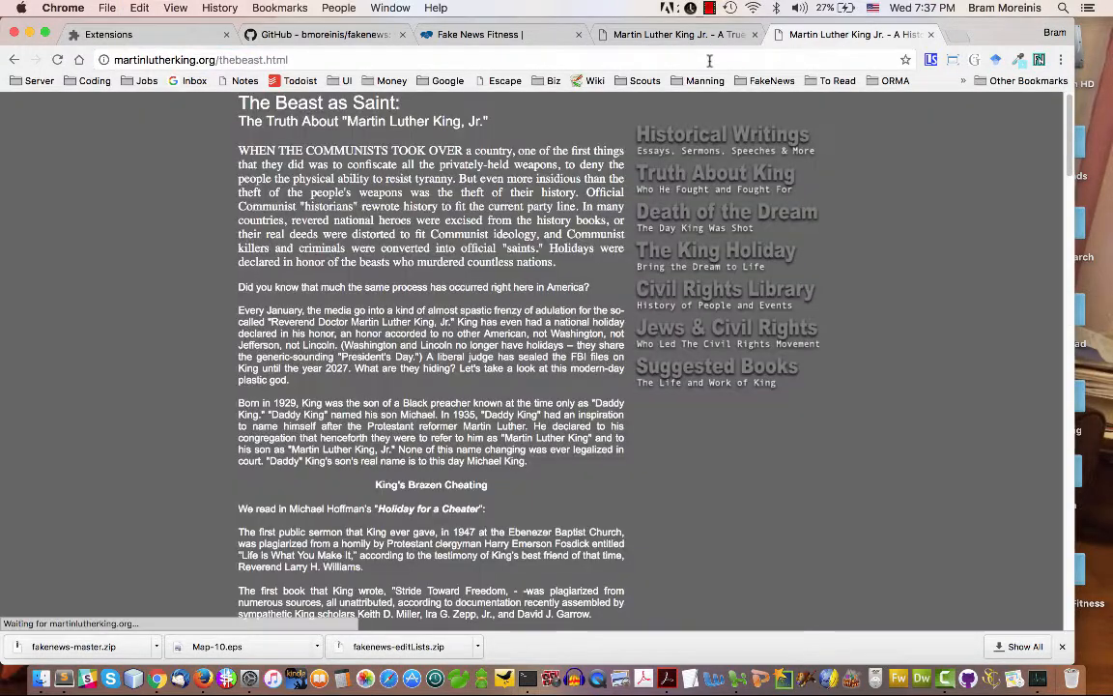
left_click(931, 36)
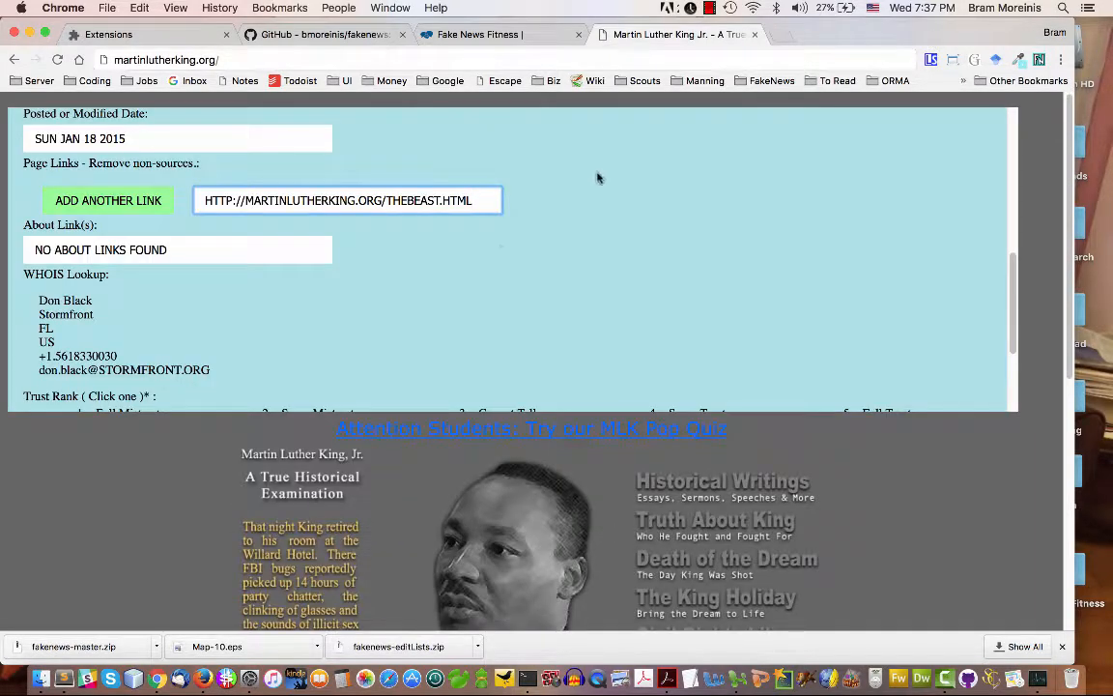
Open the page's "Hosted by Stormfront" footer link in a new tab to look for an About source
left_click(279, 252)
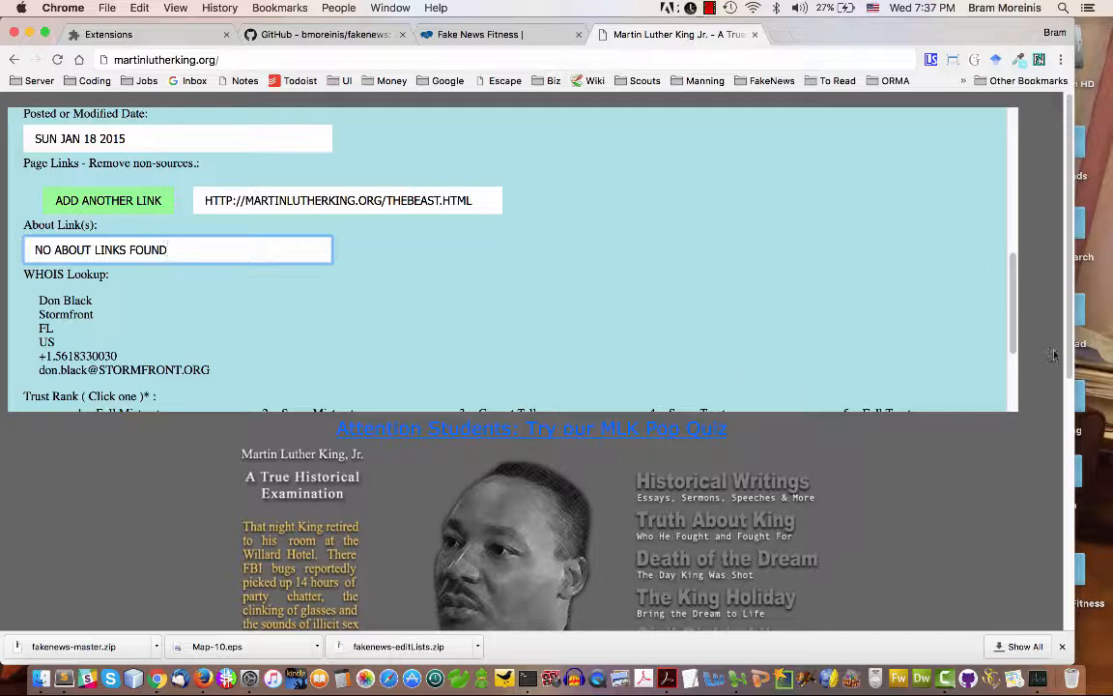
scroll(1058, 367, "down", 5)
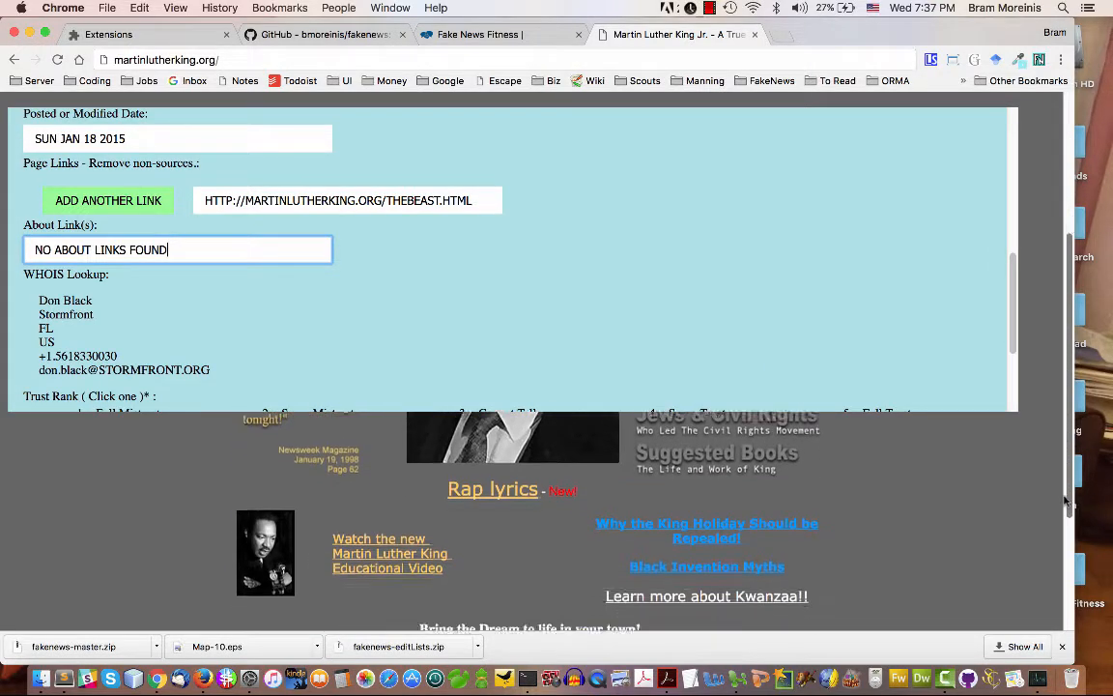
left_click_drag(1065, 500, 1076, 610)
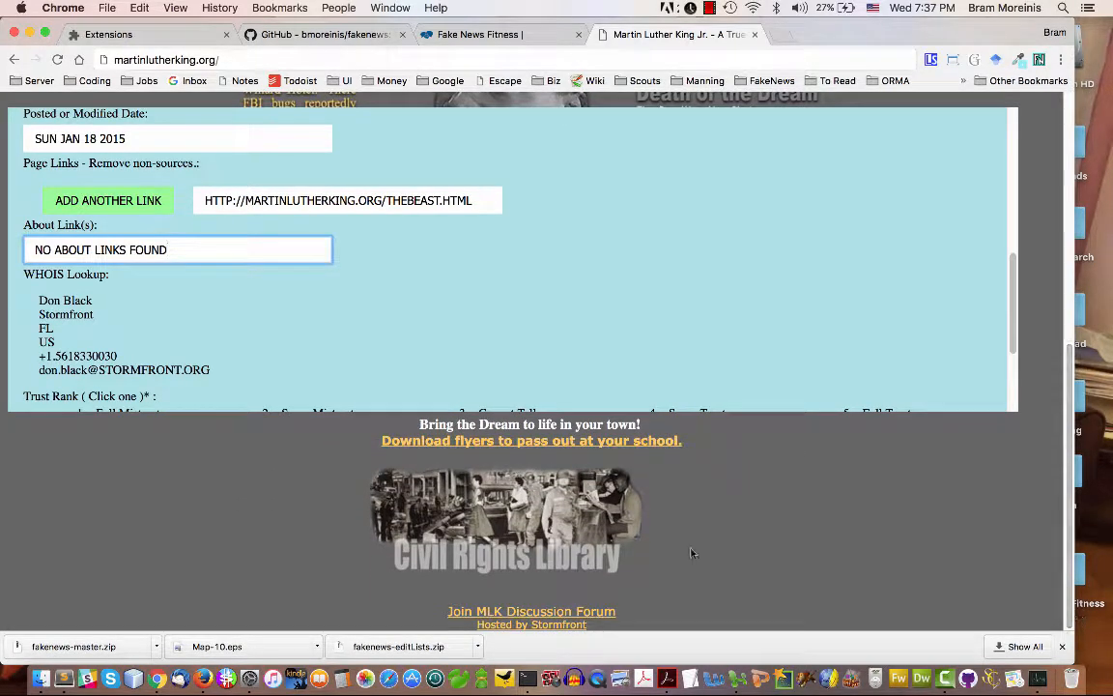
right_click(529, 625)
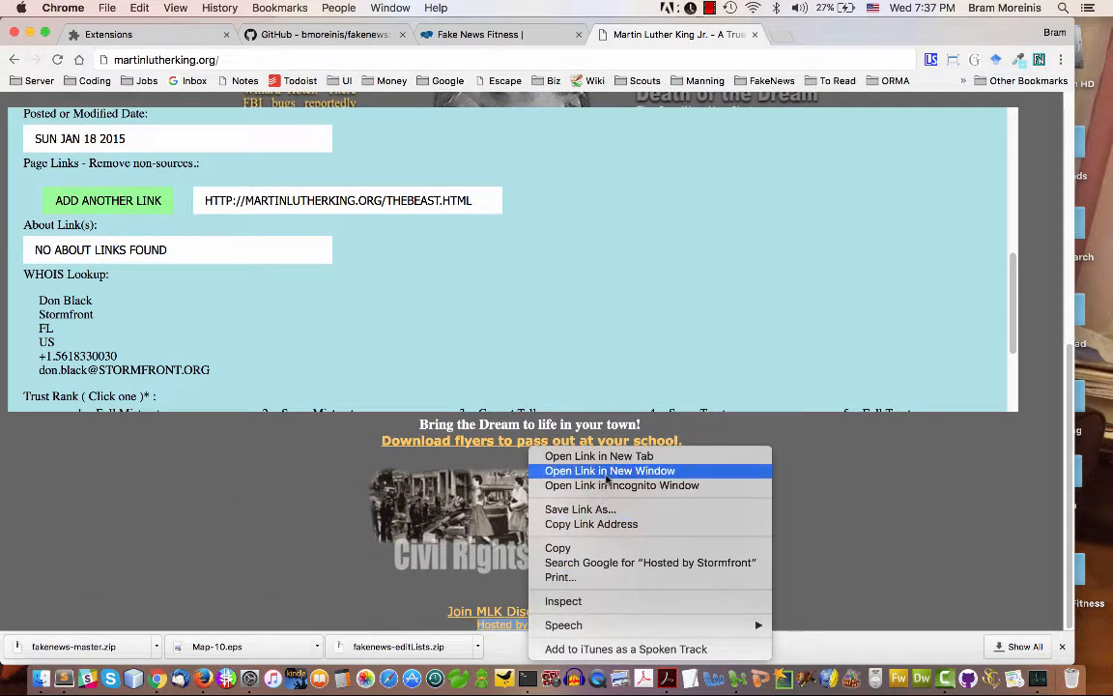
left_click(597, 456)
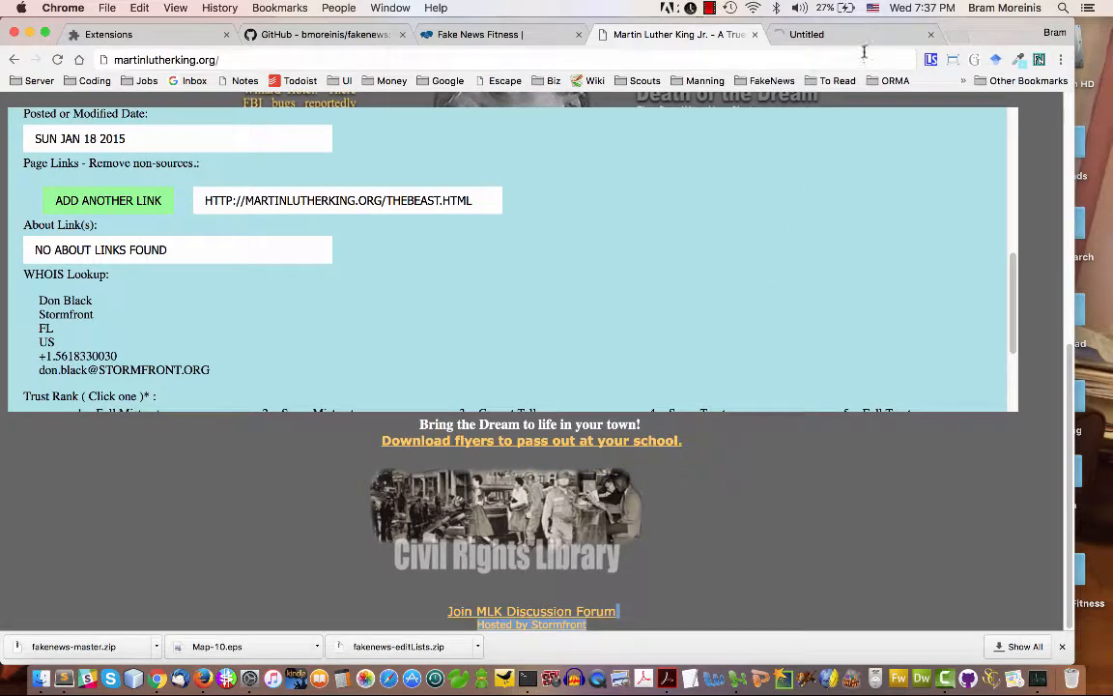
left_click(858, 36)
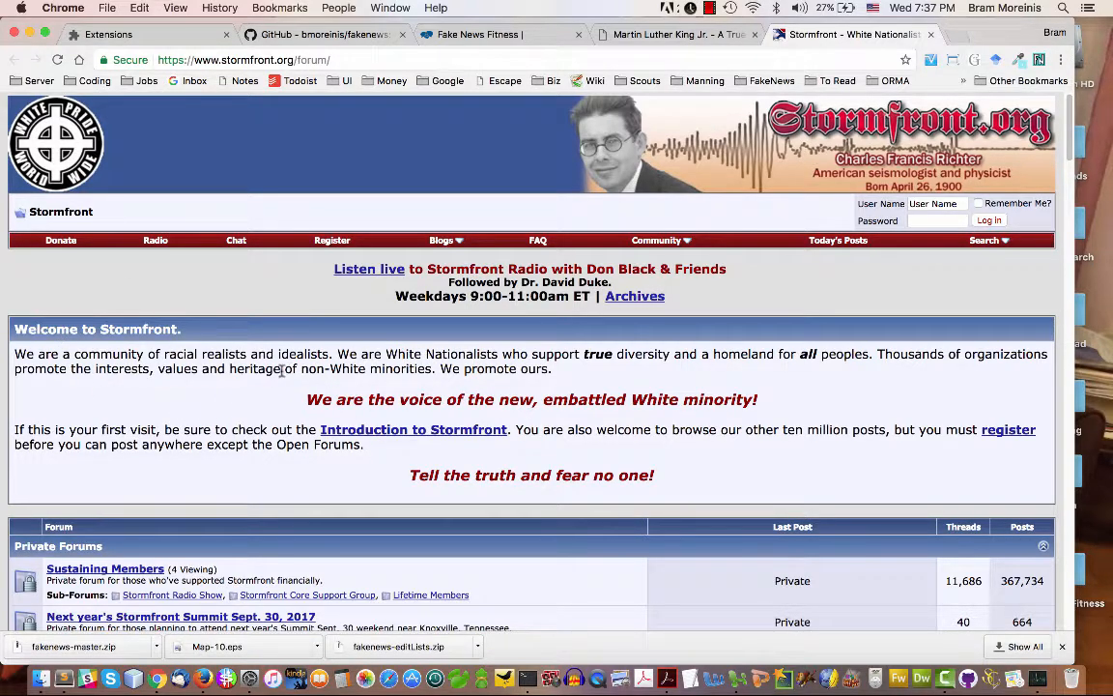
left_click(423, 66)
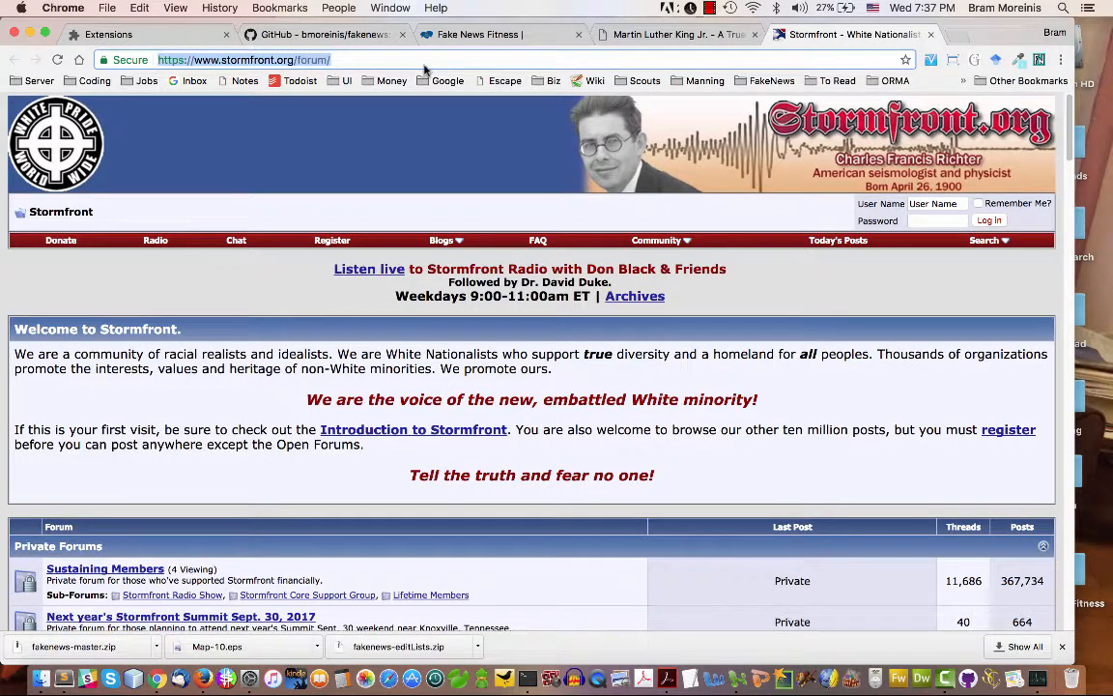
left_click(929, 36)
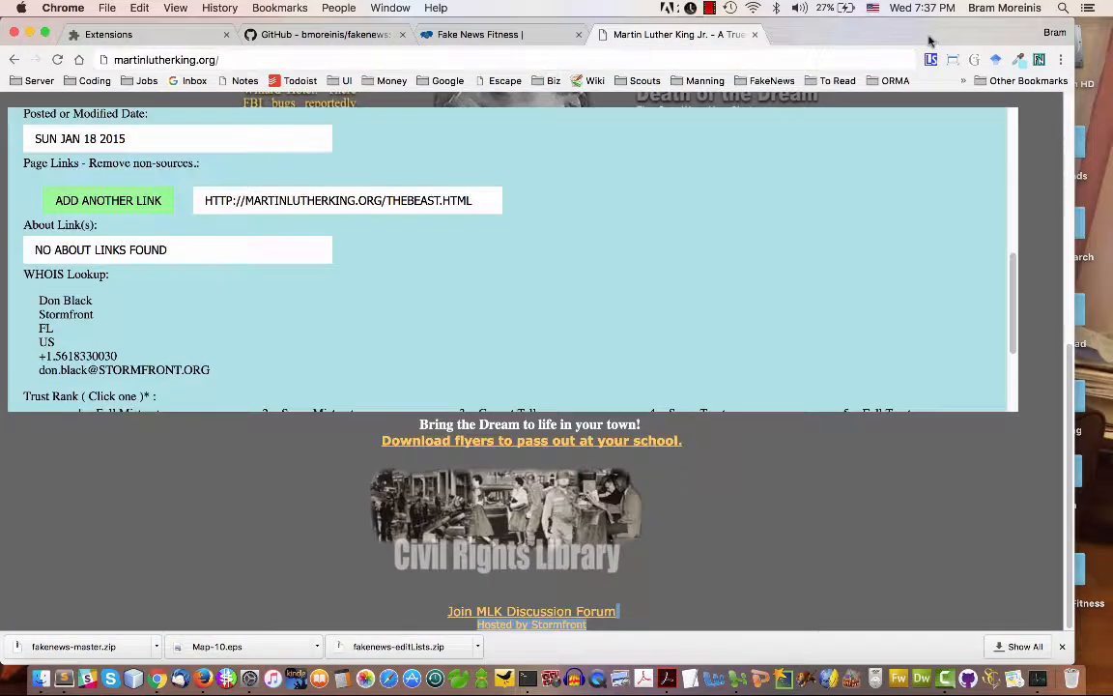
left_click_drag(172, 249, 34, 232)
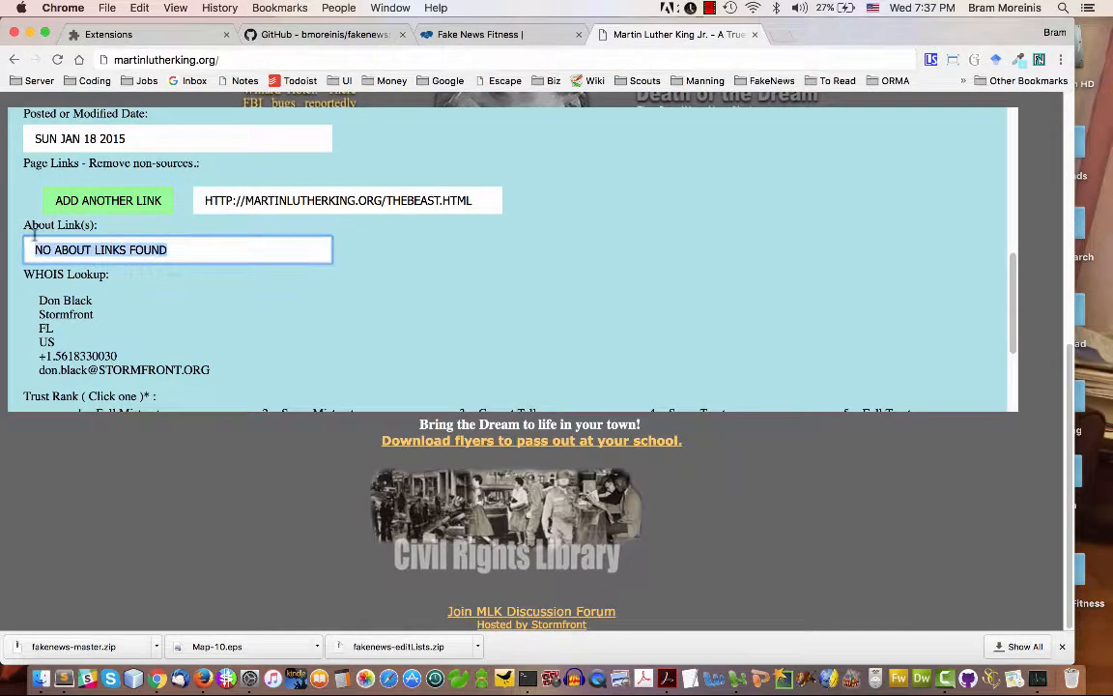
key("super+v")
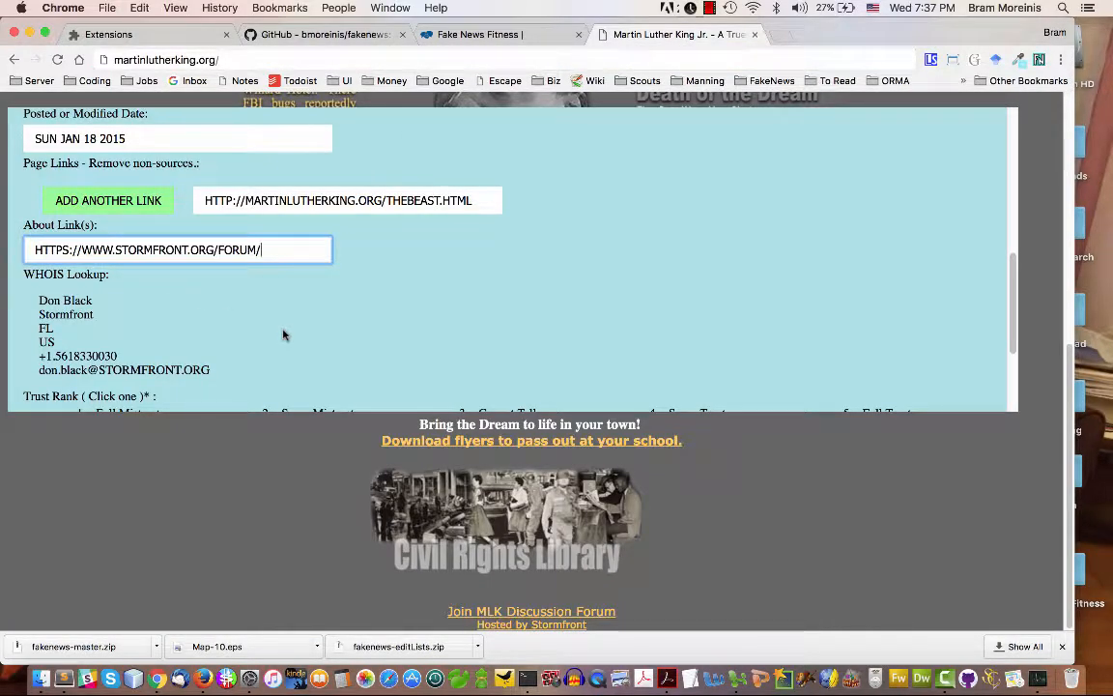
left_click(280, 331)
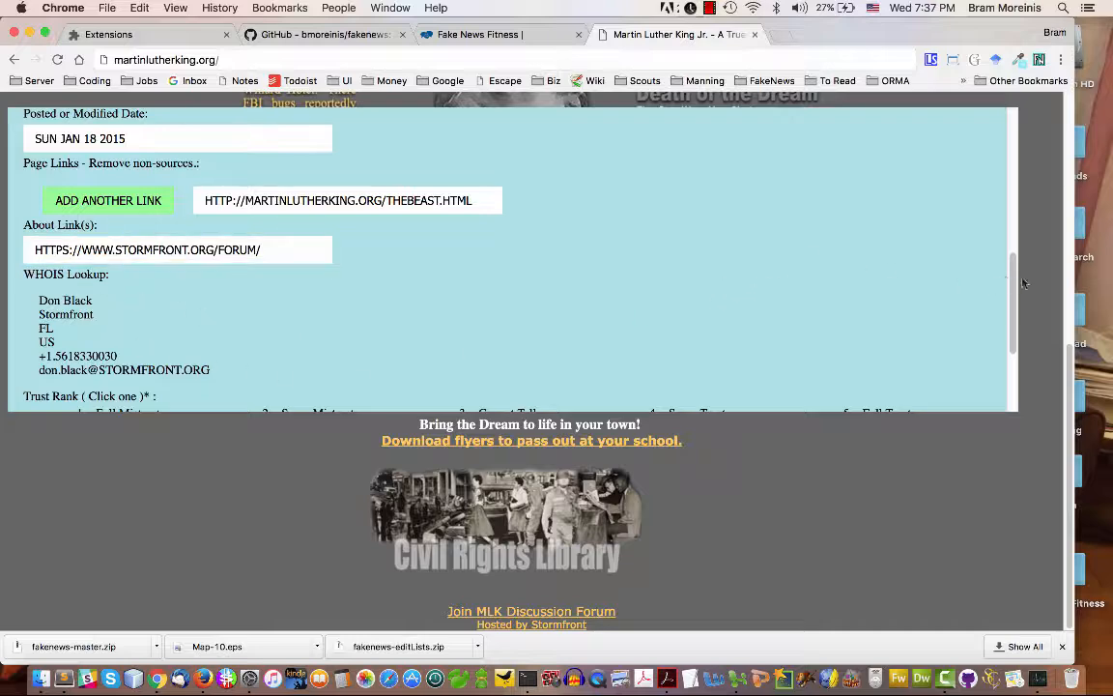
Look up martinlutherking.org on ICANN WHOIS in a new tab and compare its registrant contact with the form's WHOIS details
scroll(923, 256, "down", 3)
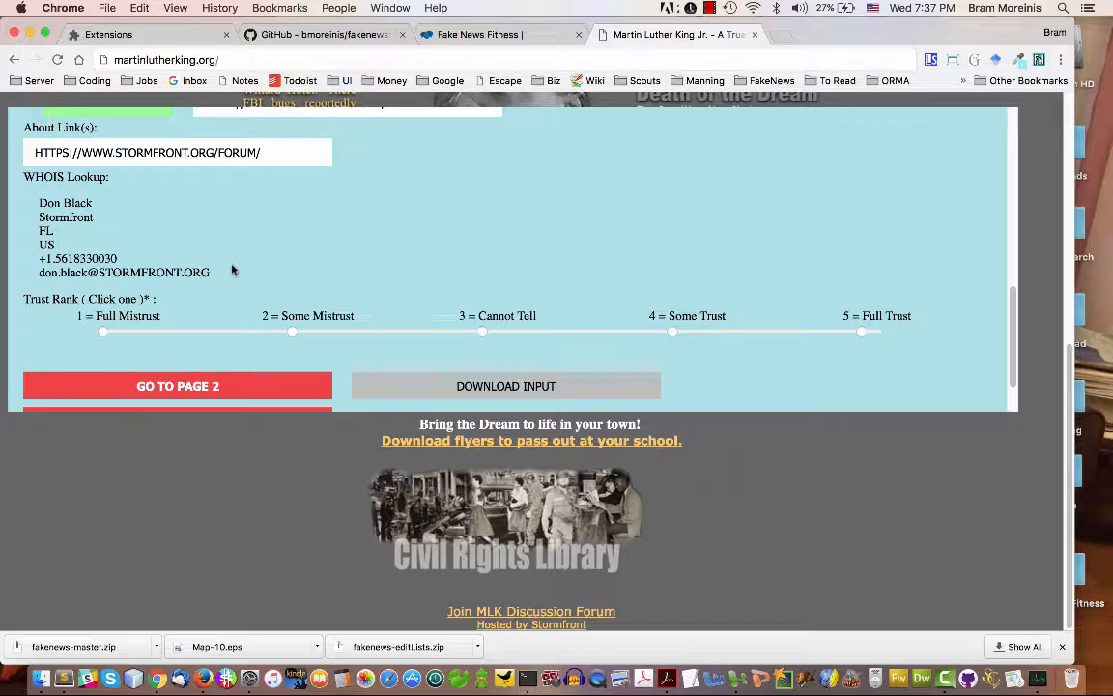
left_click_drag(232, 270, 42, 196)
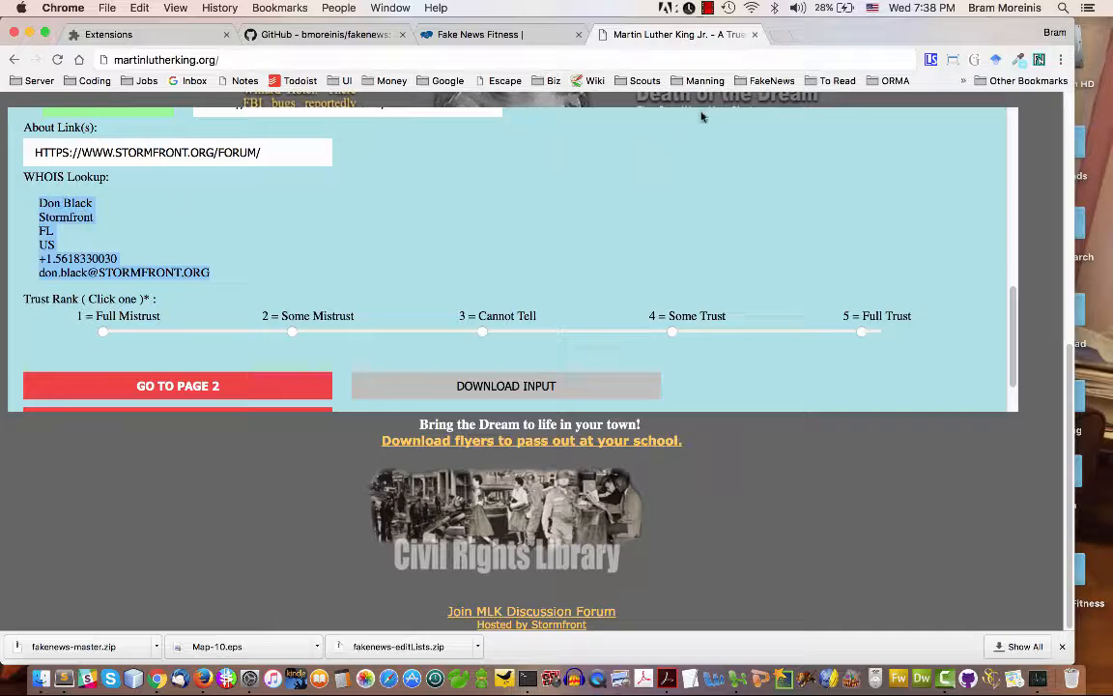
key("super+t")
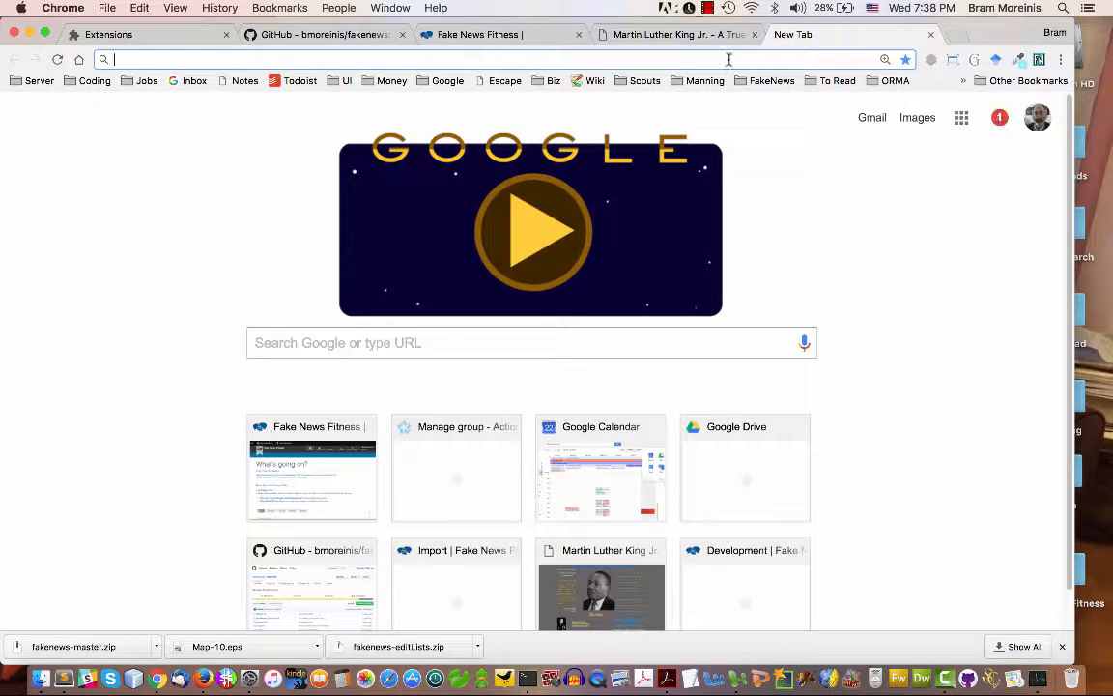
type("icann")
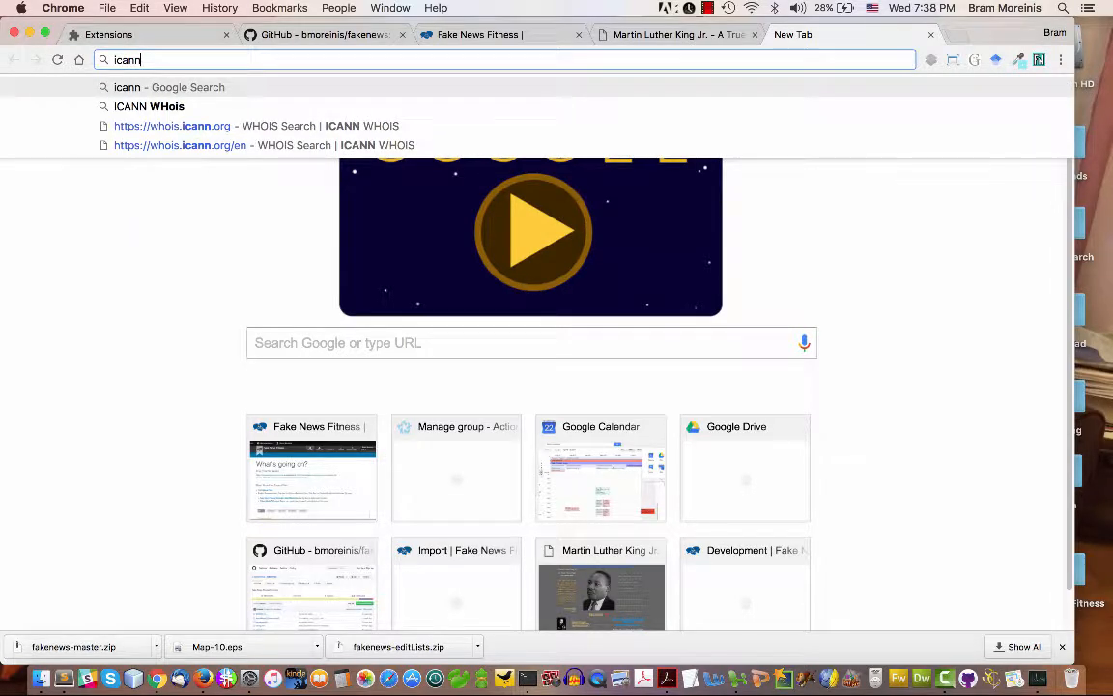
left_click(368, 125)
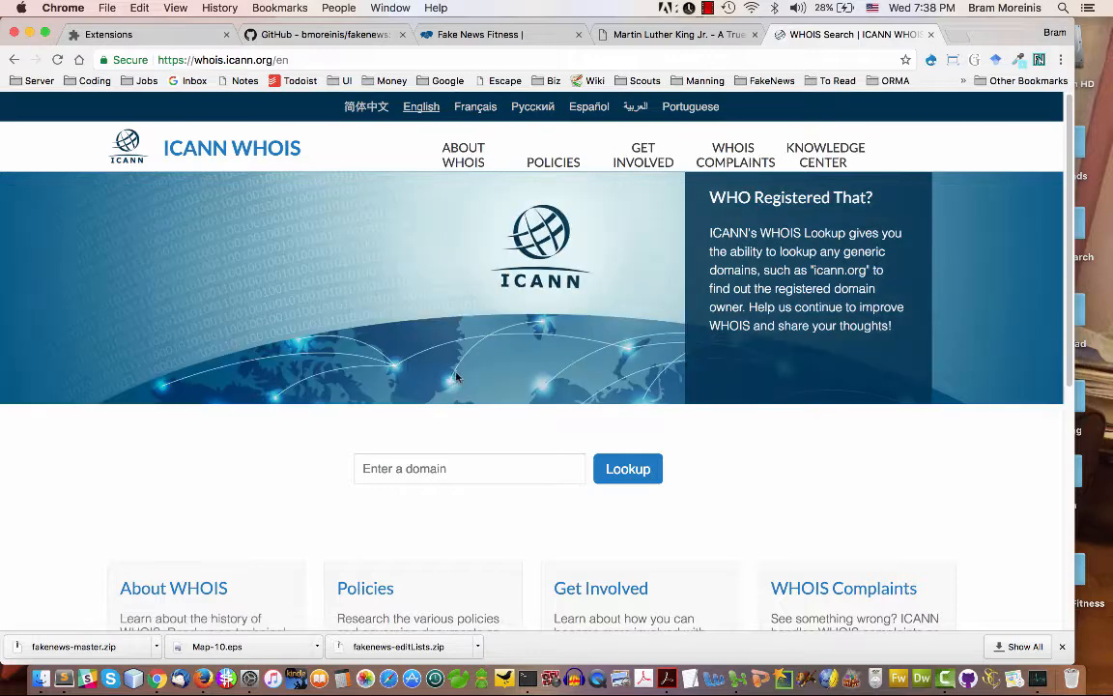
left_click(473, 462)
type("mart")
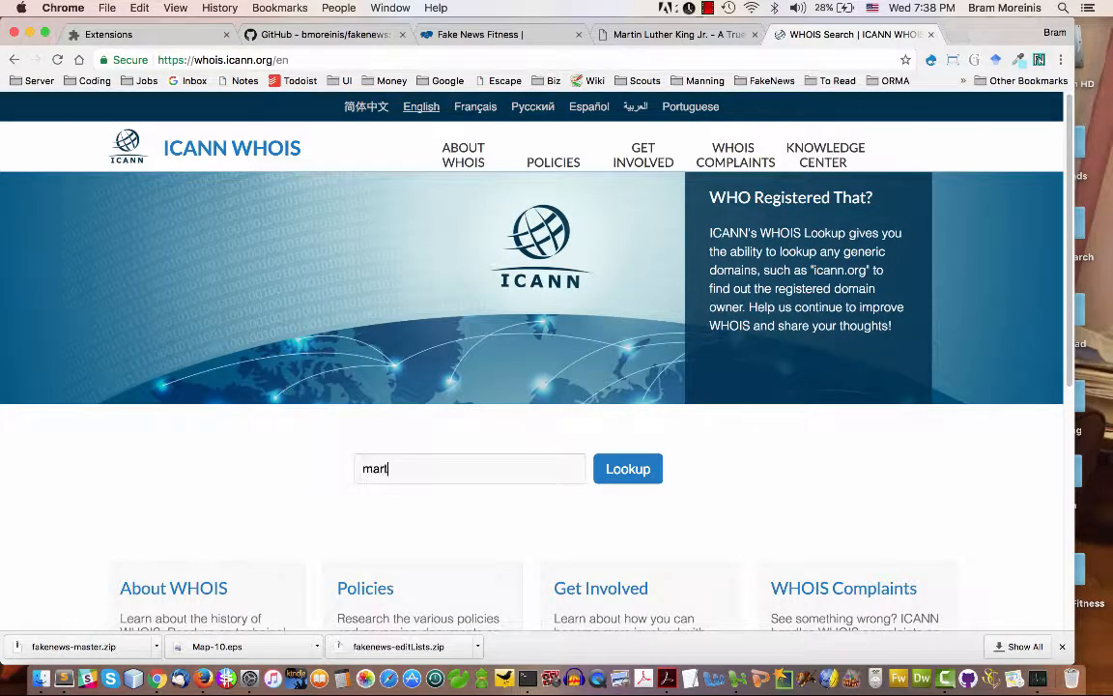
type("inlutherking.org")
key("Return")
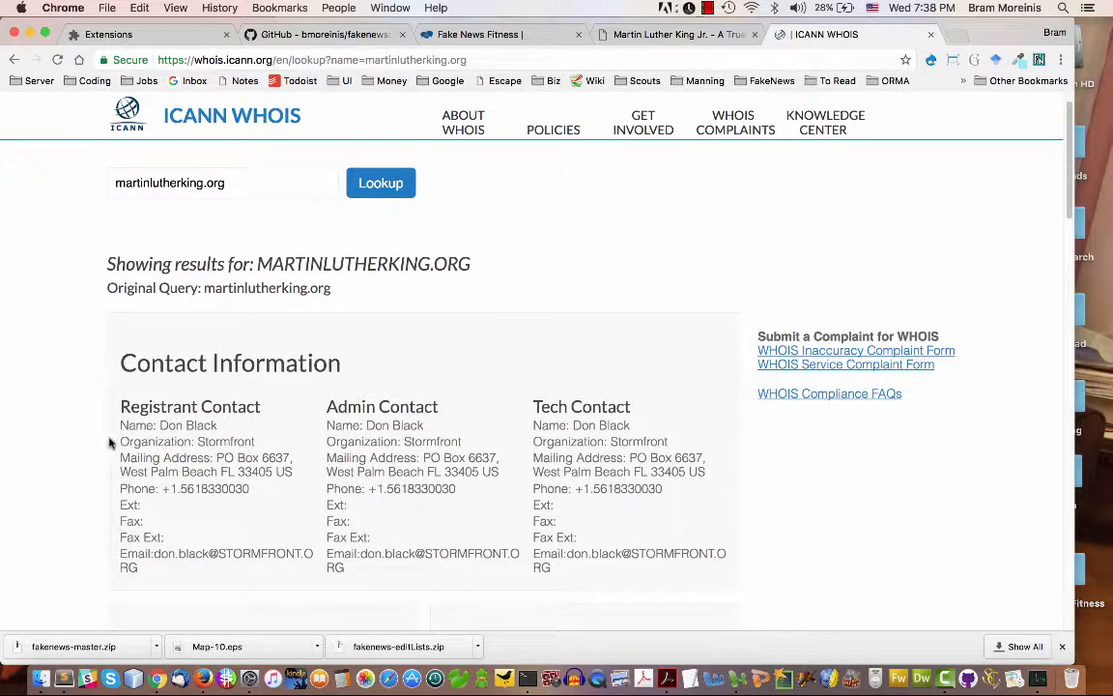
left_click_drag(116, 422, 270, 574)
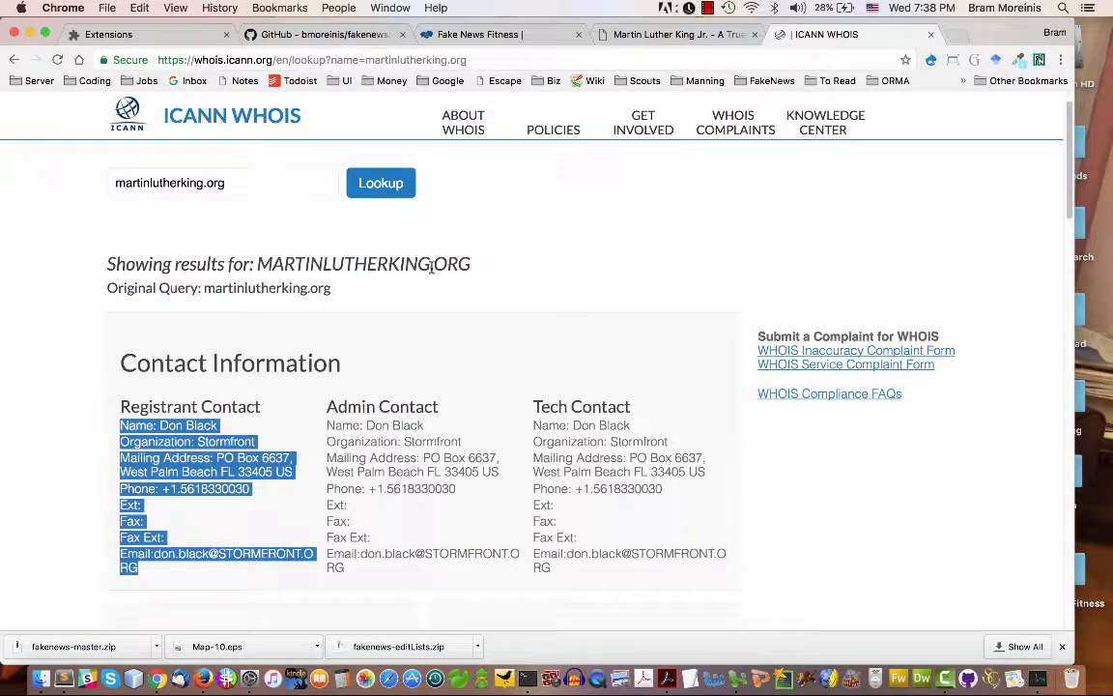
Search Google for who the listed WHOIS registrant of Stormfront is, and examine the Wikipedia result's description
left_click(473, 33)
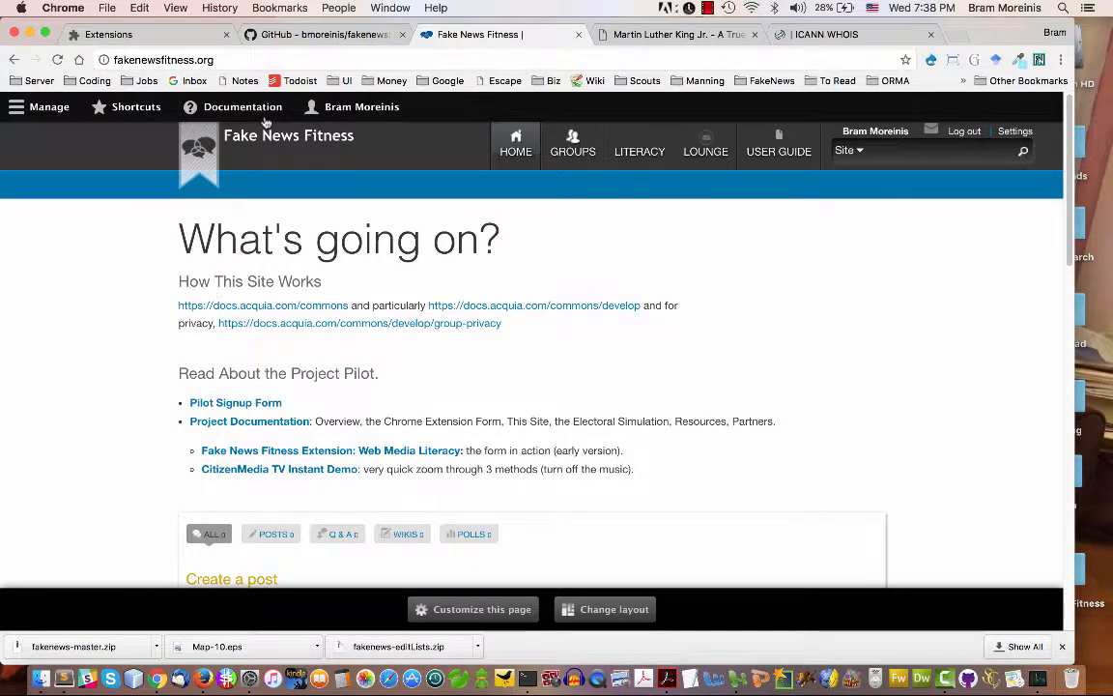
left_click(604, 34)
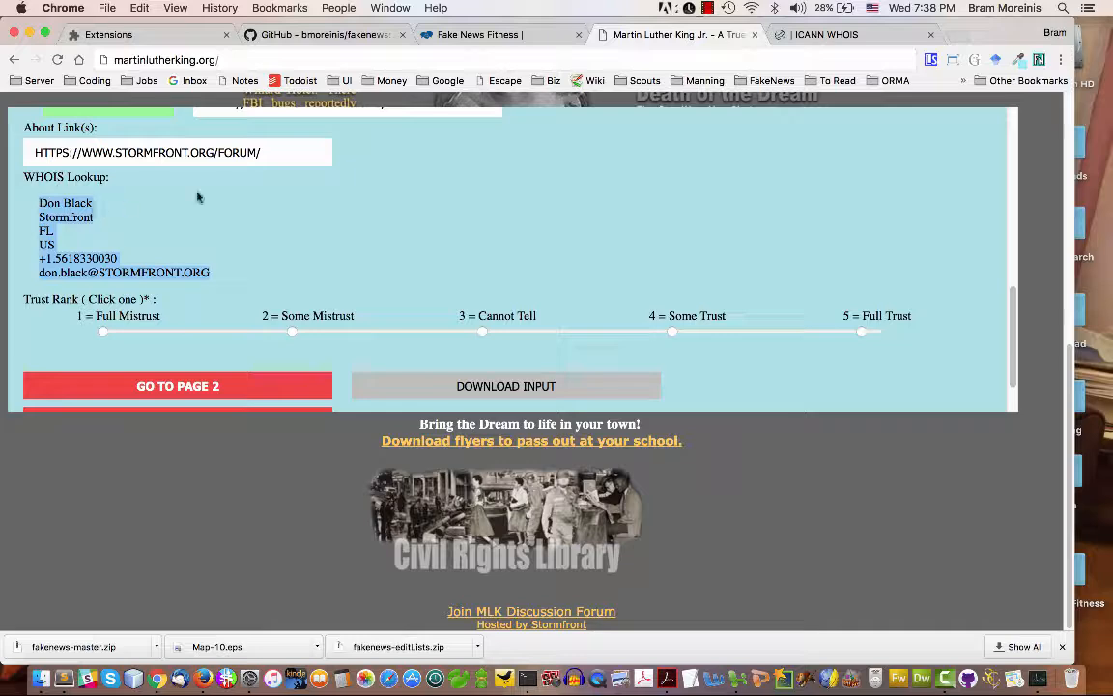
left_click(821, 34)
left_click(692, 61)
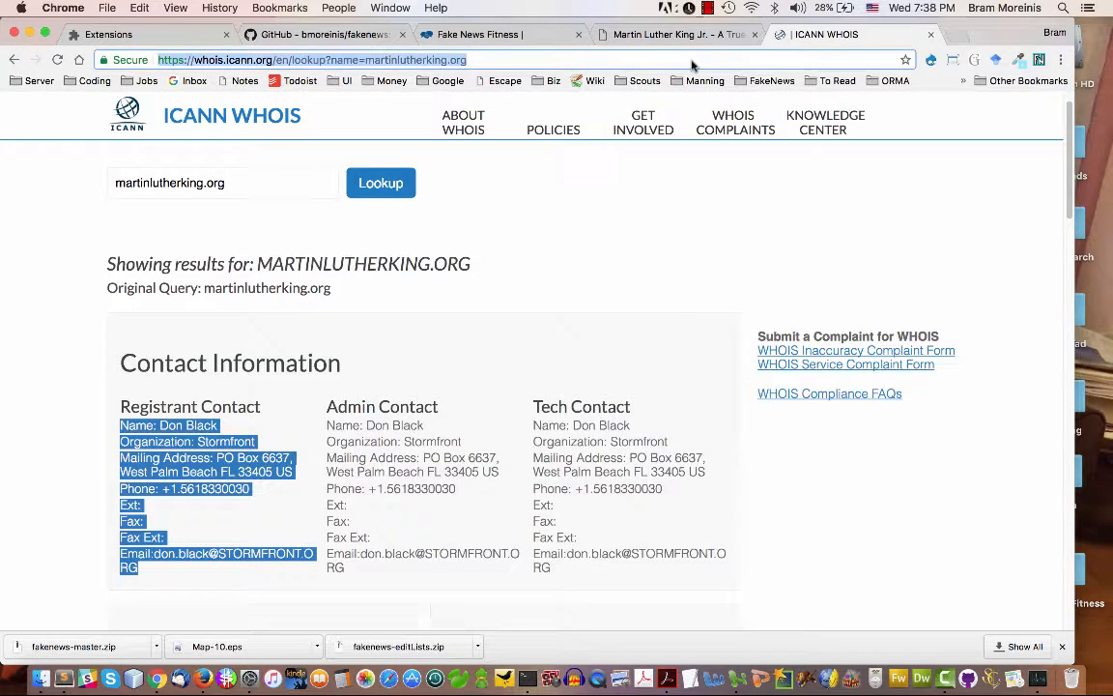
type("who is Don ")
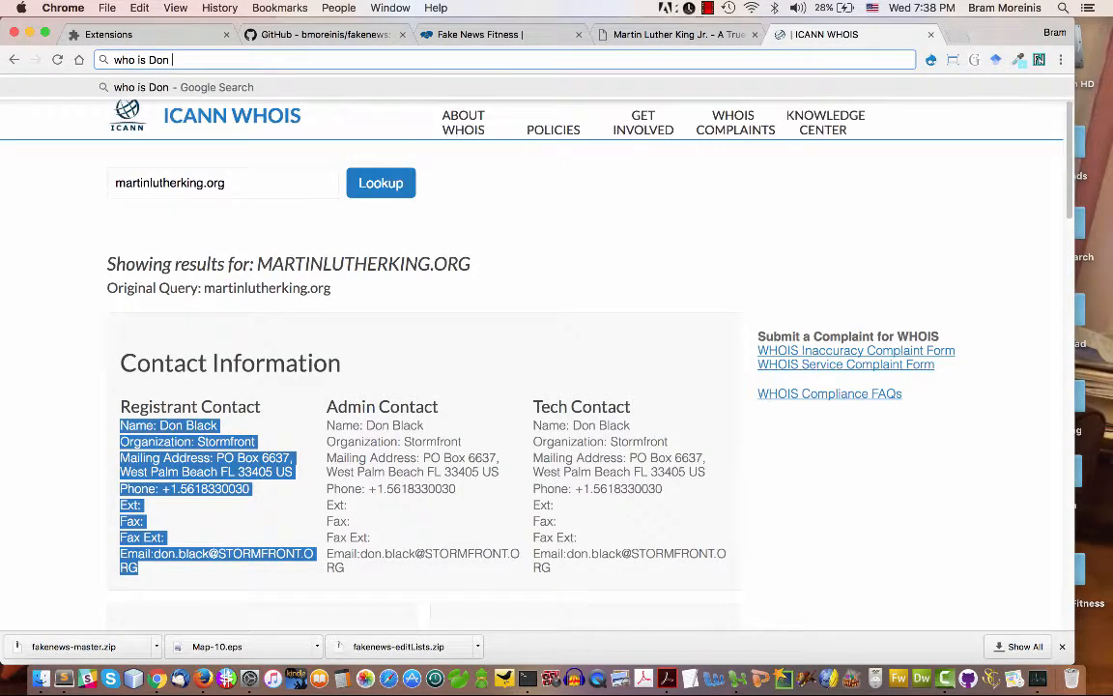
type("Black Stormfront")
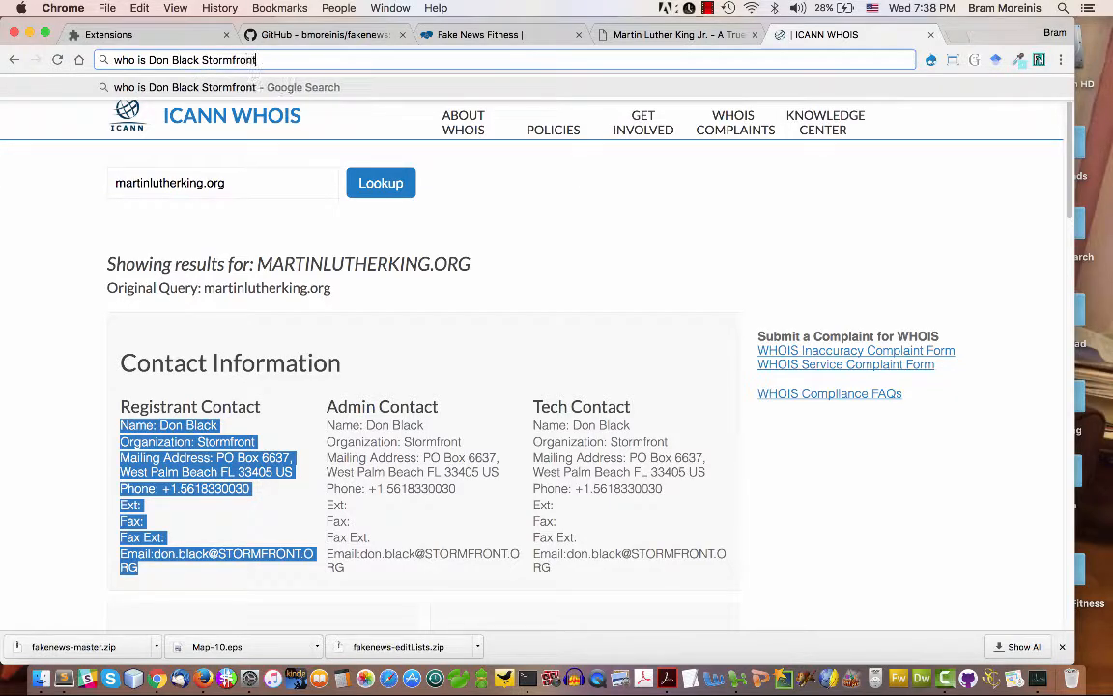
key("Return")
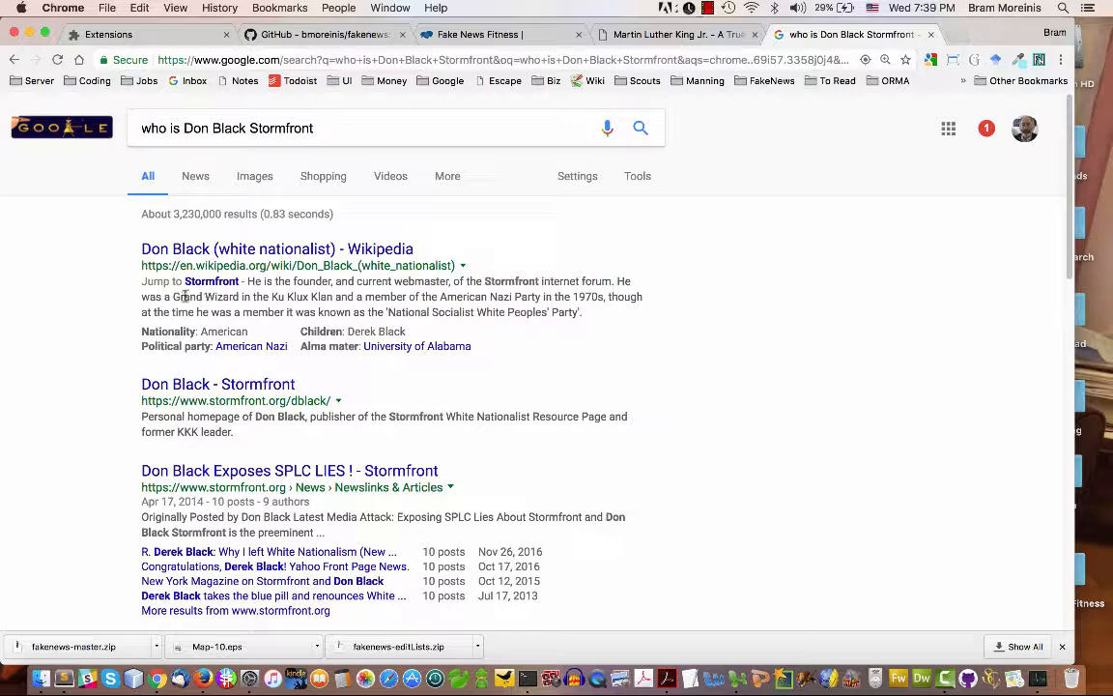
left_click_drag(185, 297, 332, 300)
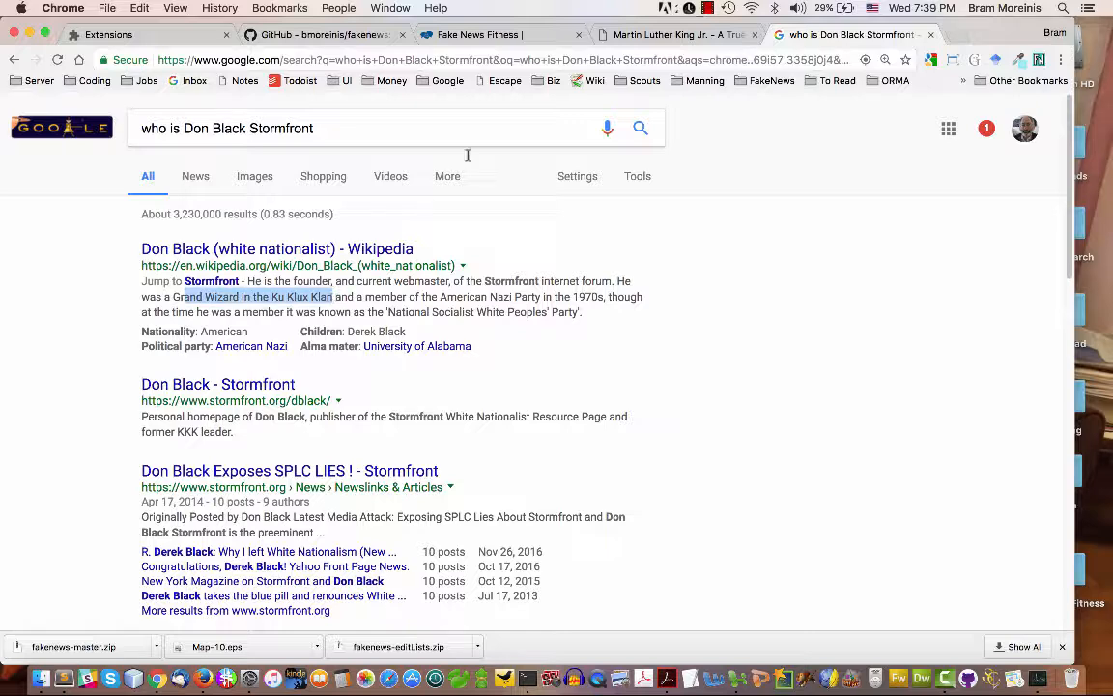
Set the form's Trust Rank to "1 = Full Mistrust" and go to page 2 of the form
left_click(625, 36)
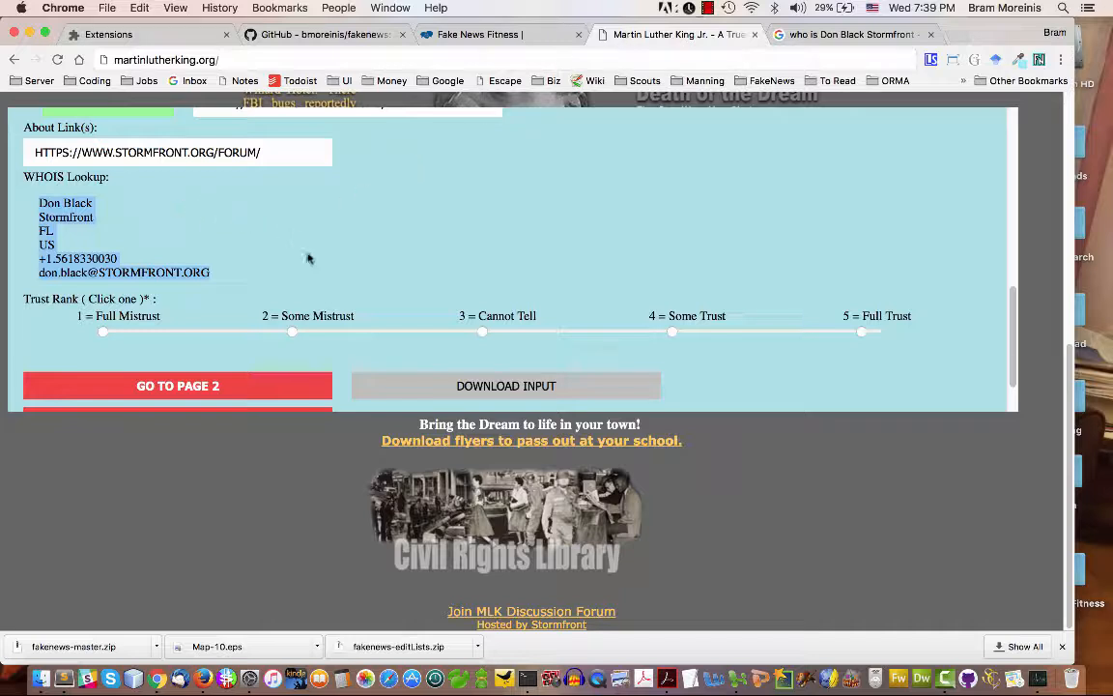
left_click(102, 332)
mouse_move(1011, 295)
left_mouse_down()
mouse_move(1011, 327)
mouse_move(992, 160)
mouse_move(991, 288)
mouse_move(1010, 313)
left_mouse_up()
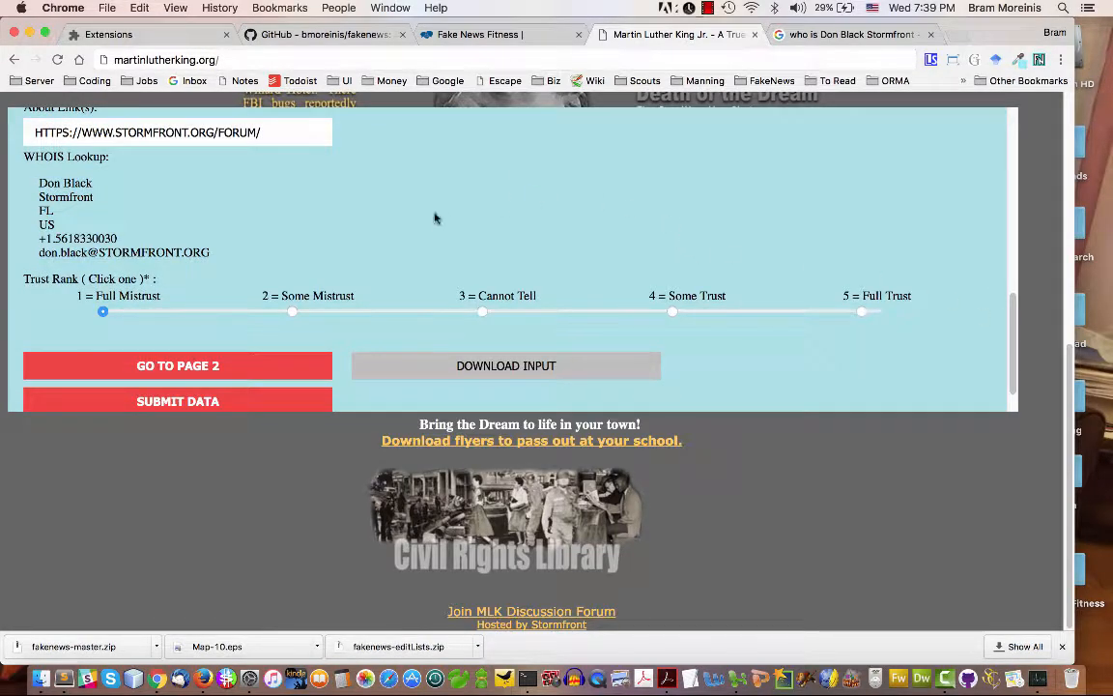
left_click(178, 367)
Copy the opening welcome paragraph from the Stormfront forum page into the form's About Us Summary field
left_click(224, 171)
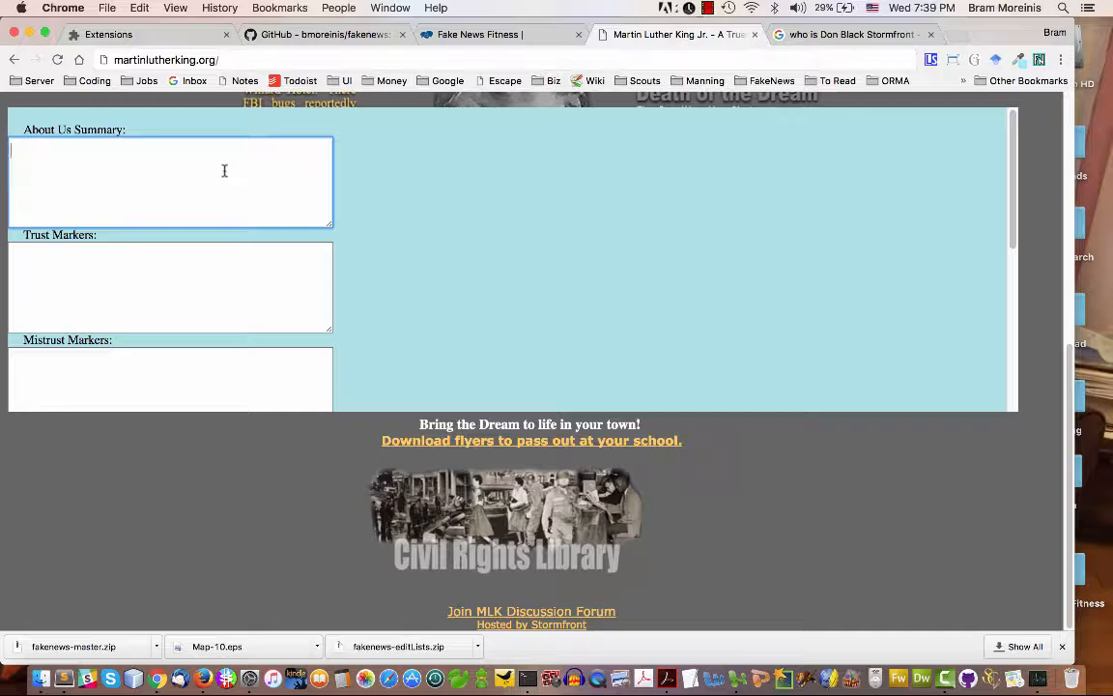
left_click(791, 36)
left_click(739, 59)
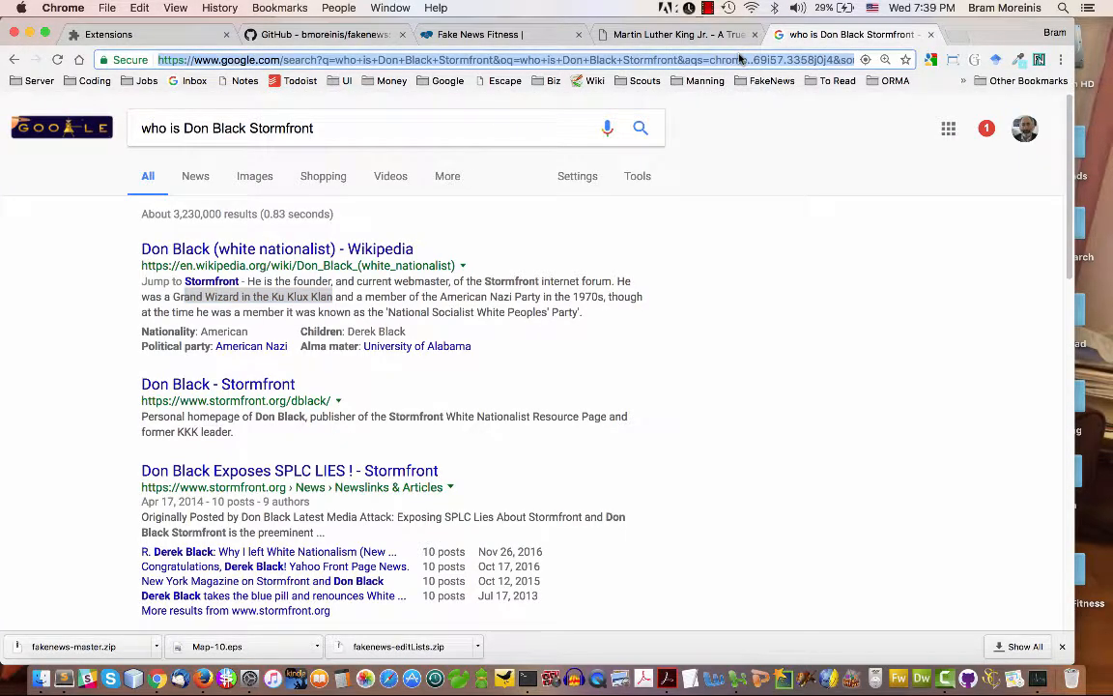
type("st")
key("Return")
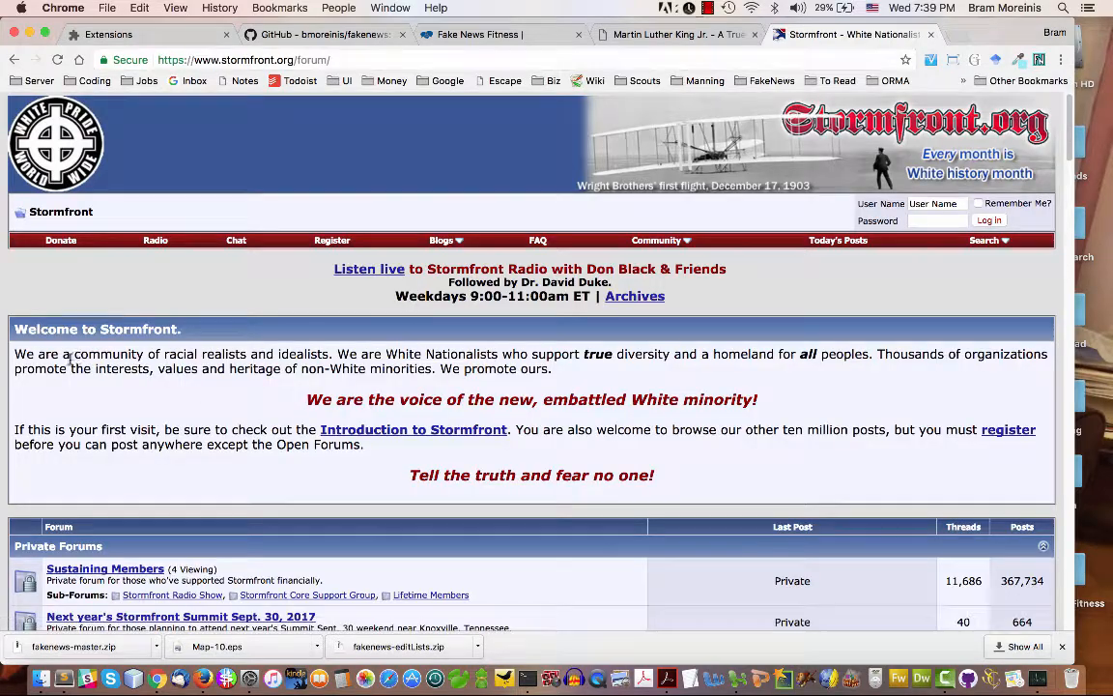
left_click_drag(14, 356, 580, 369)
key("super+c")
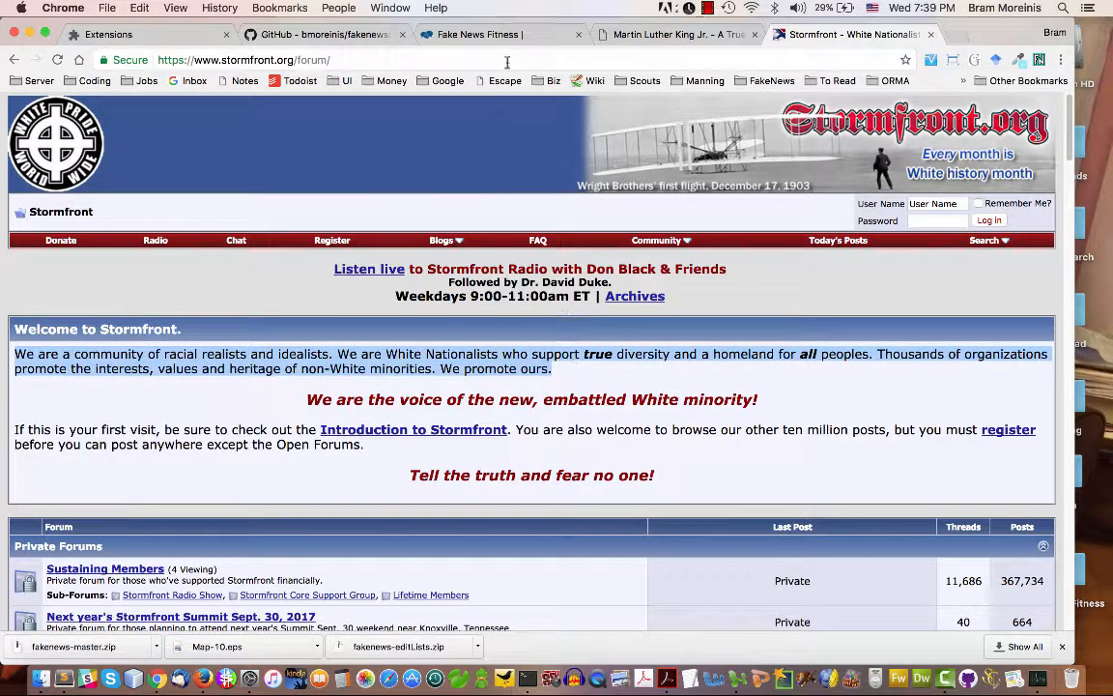
left_click(639, 34)
key("super+v")
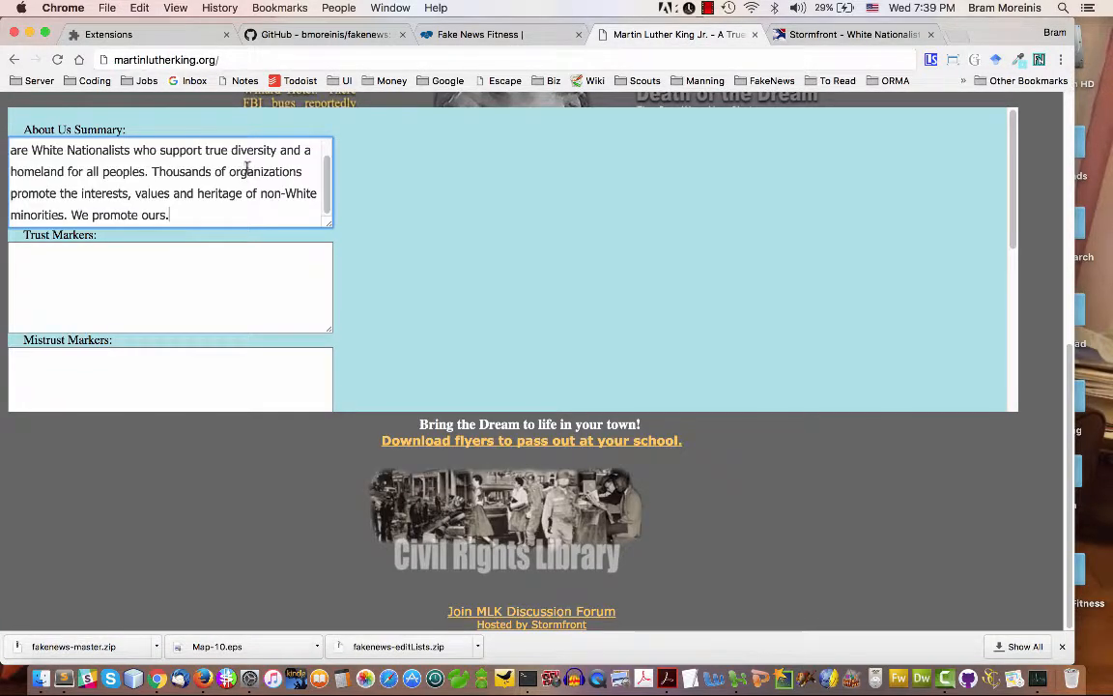
Fill Trust Markers with 'Domain name said "martin luther king" and that's what I cared about. Also, was a .org, which i heard was better than other TLDs.'
left_click(184, 252)
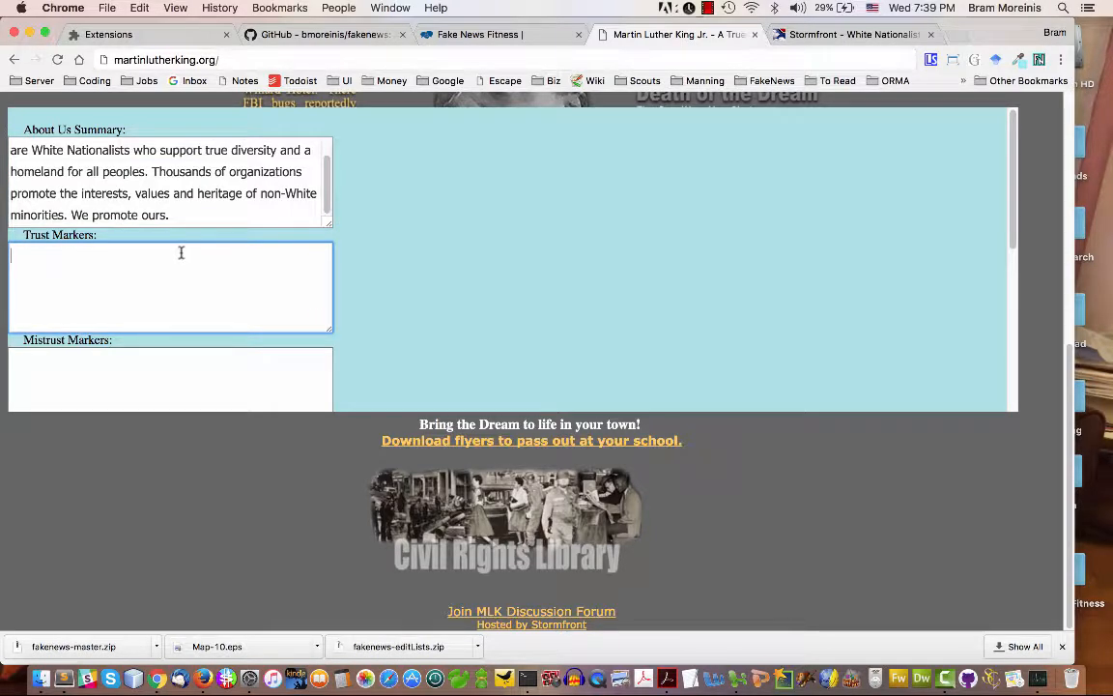
type("Domain name said \"mar")
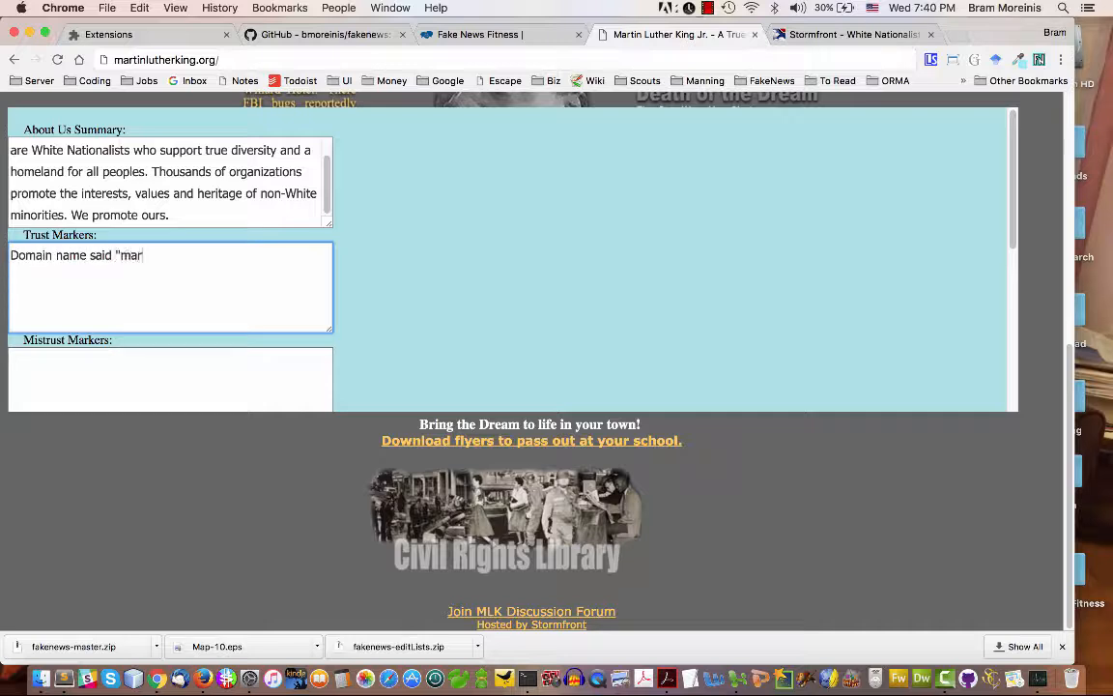
type("tin luther king\" and tha")
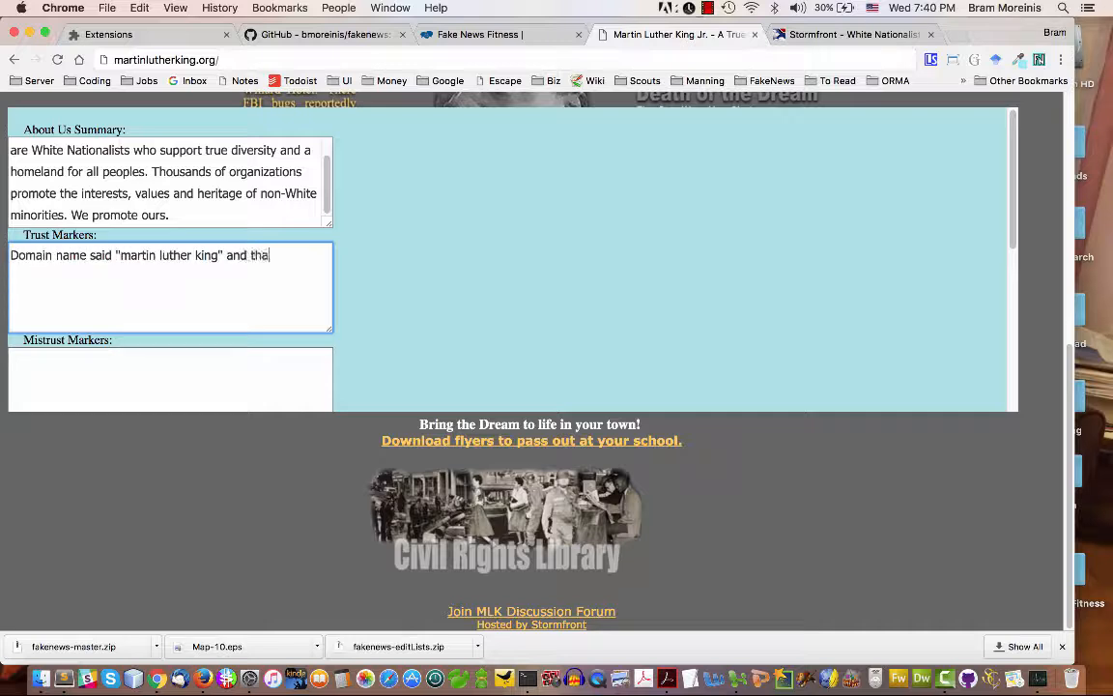
type("t's waht I cared about.  Also, was a .o")
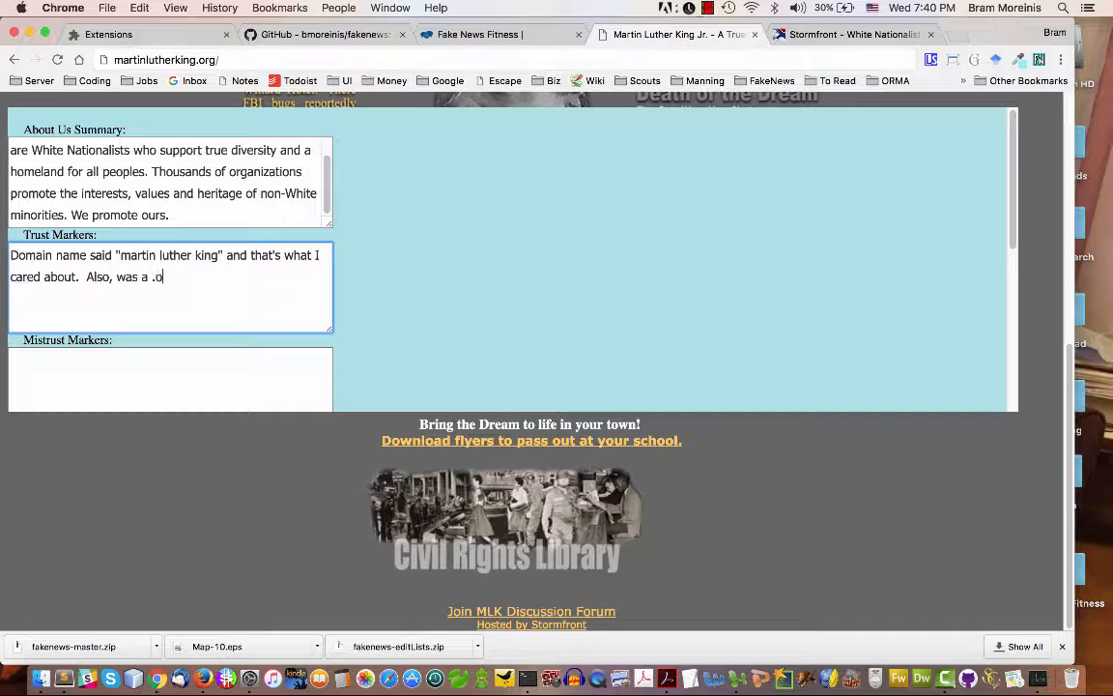
type("rg, which i heard was")
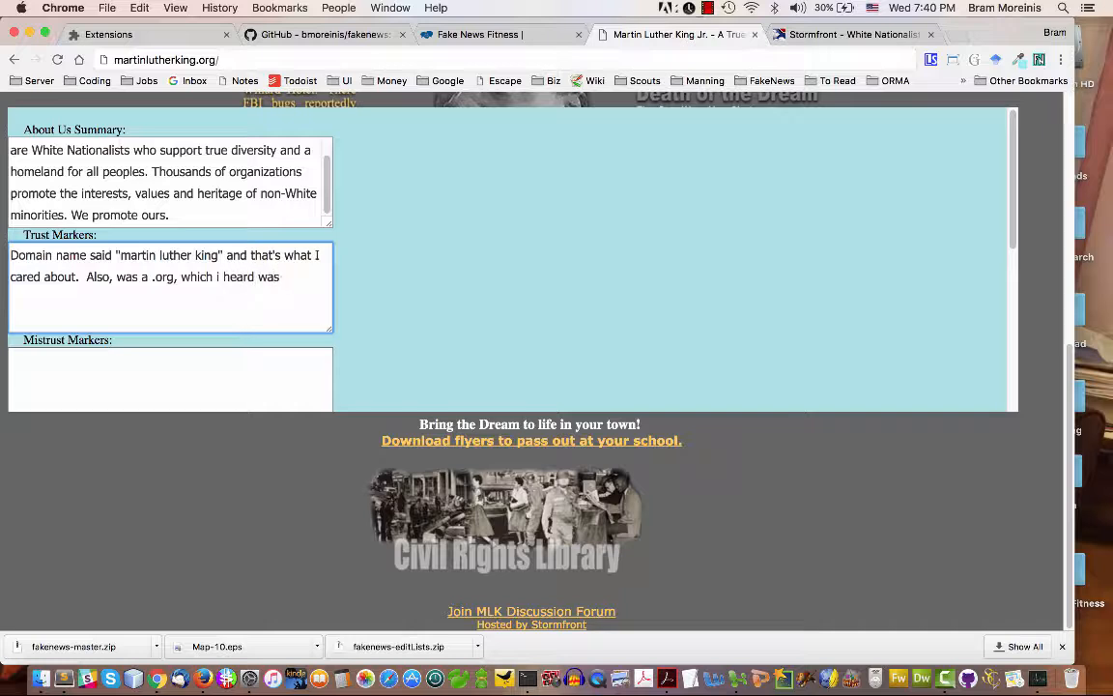
type(" better tham")
type(" other ")
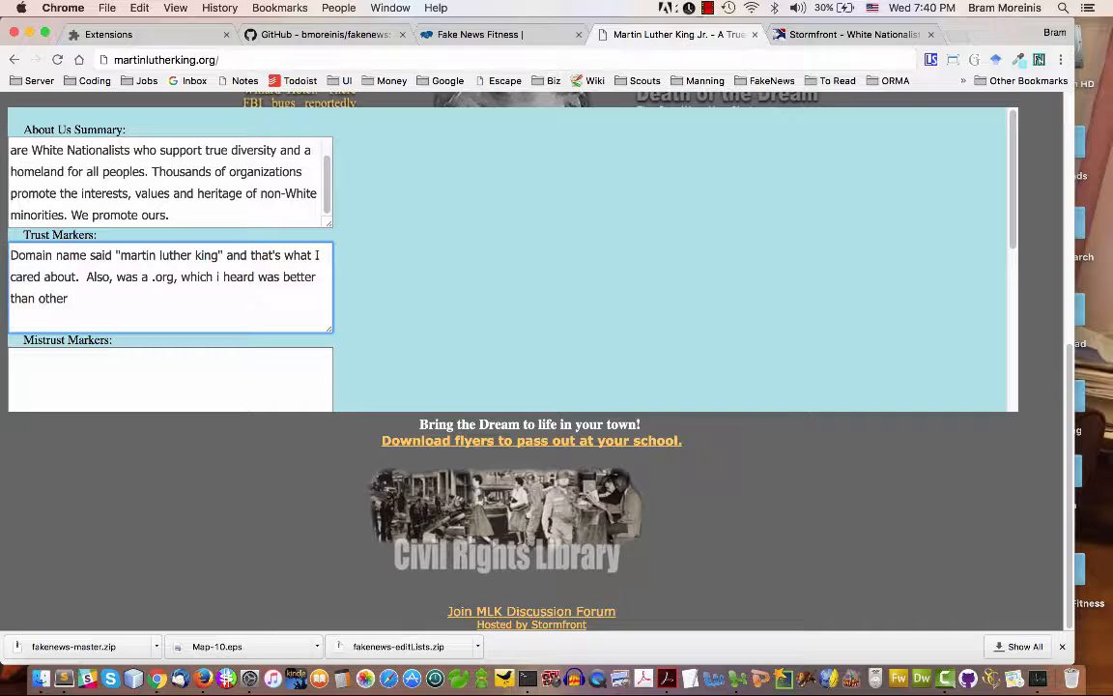
type("TLDs.")
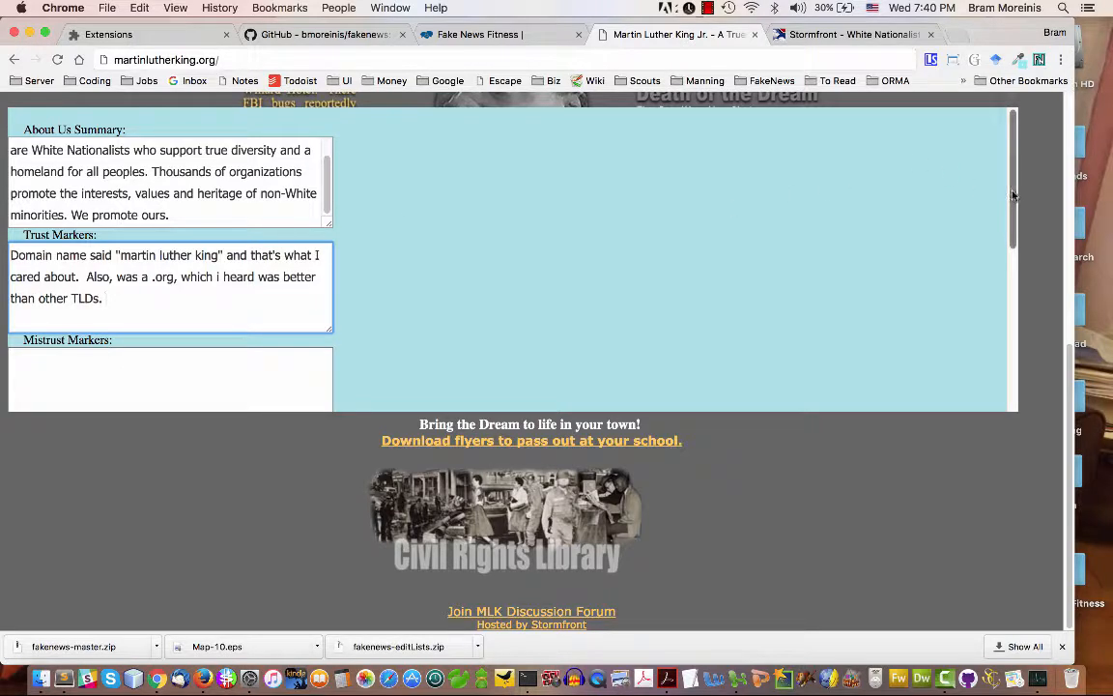
Start the form's Mistrust Markers with "No H1 tag - so not serious. No About Us page."
left_click_drag(1013, 191, 1006, 237)
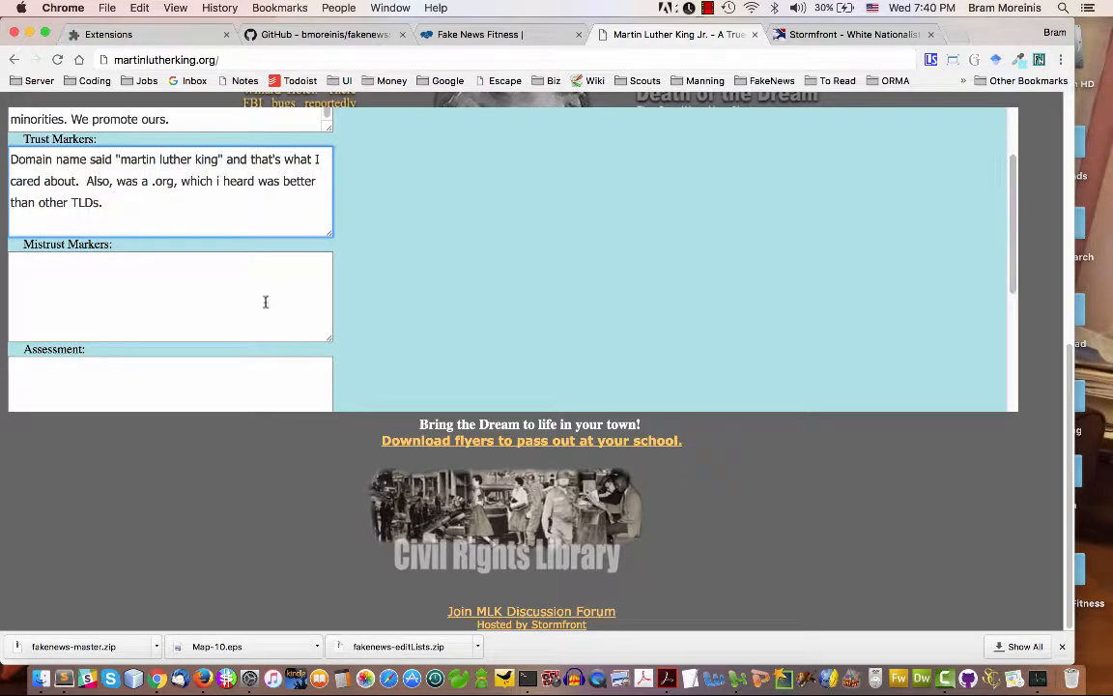
left_click(205, 304)
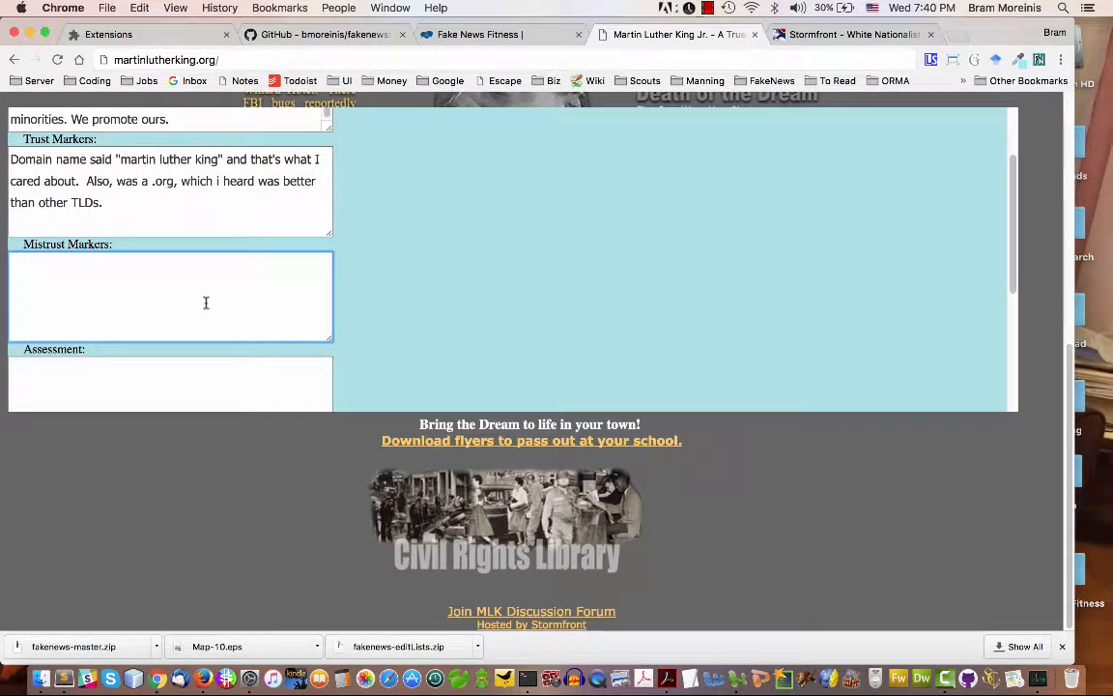
type("No H1 tag - so not seri")
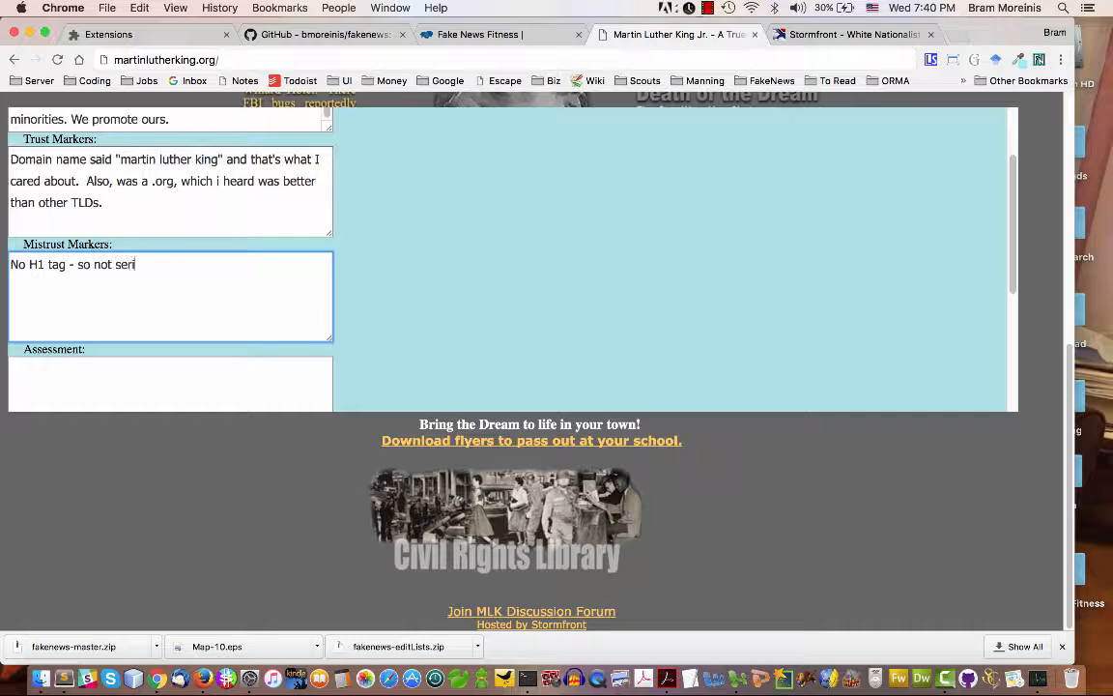
type("ous.  No About Us page.")
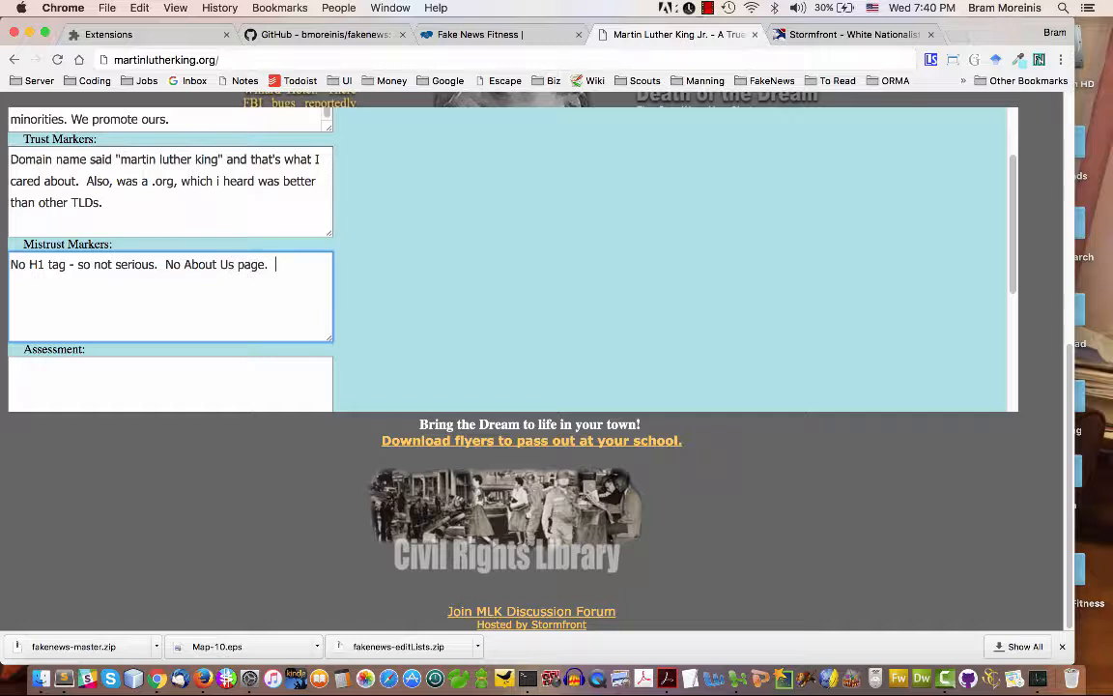
type("  Hosted by a biased ")
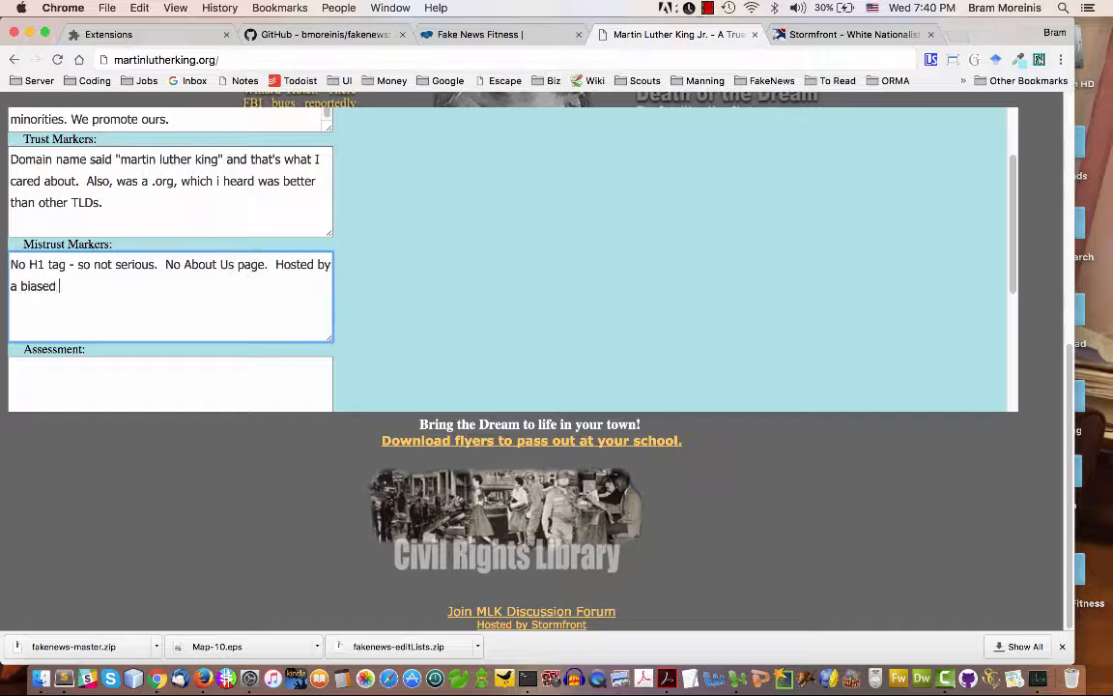
type("hate group that ")
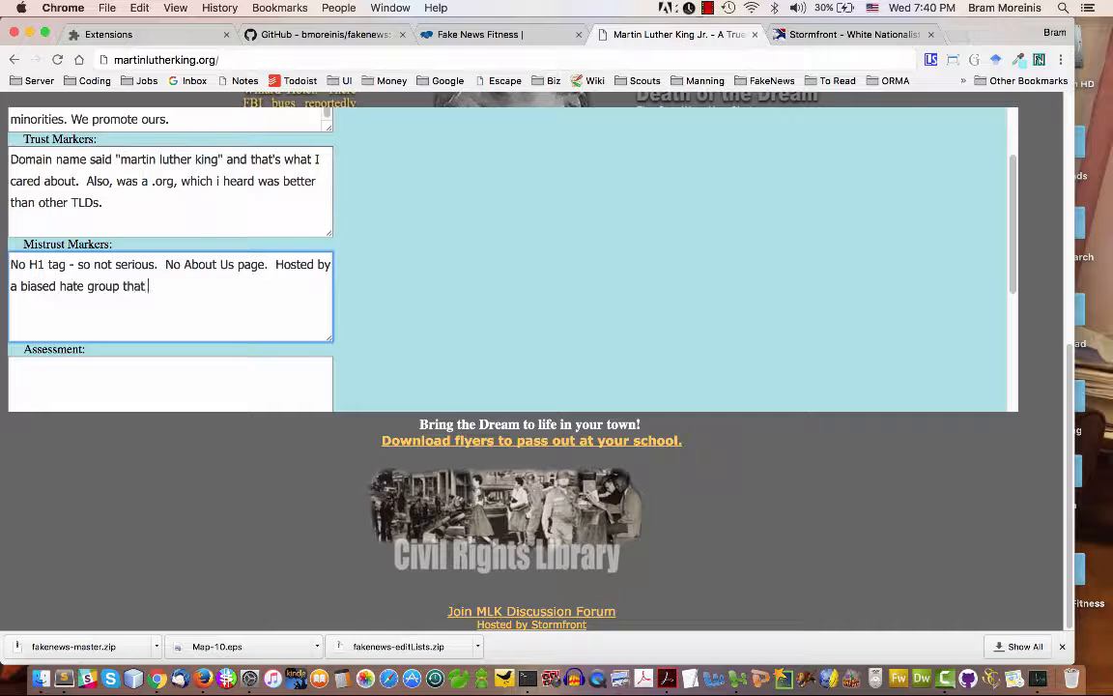
type("would not have a ")
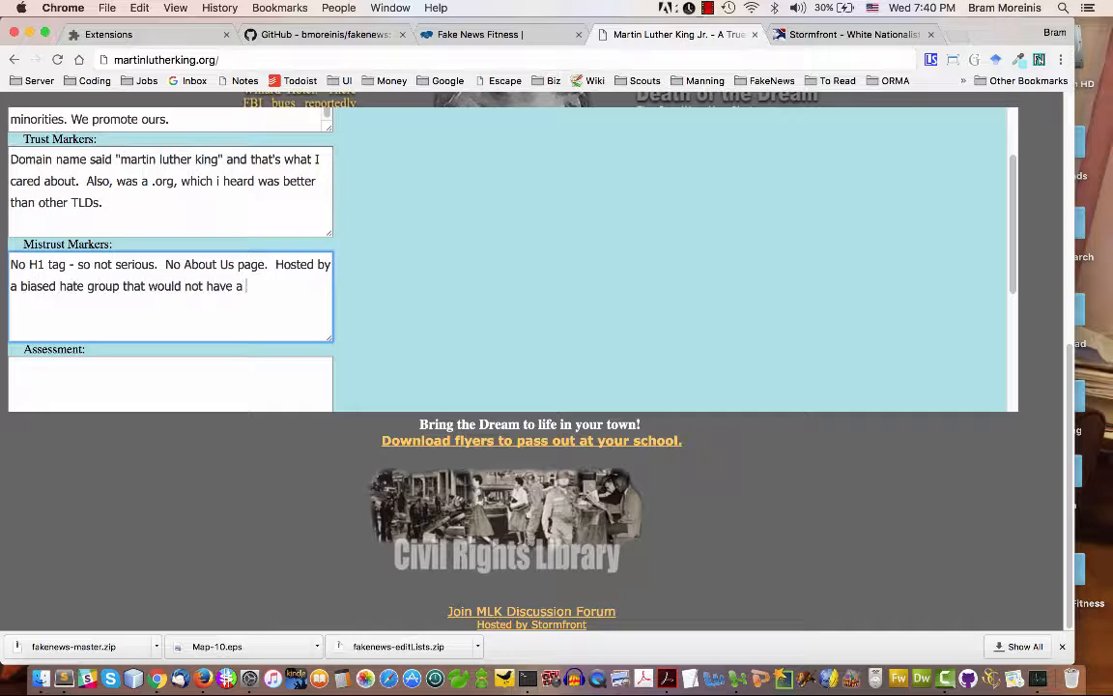
type("neutral view of MLK.")
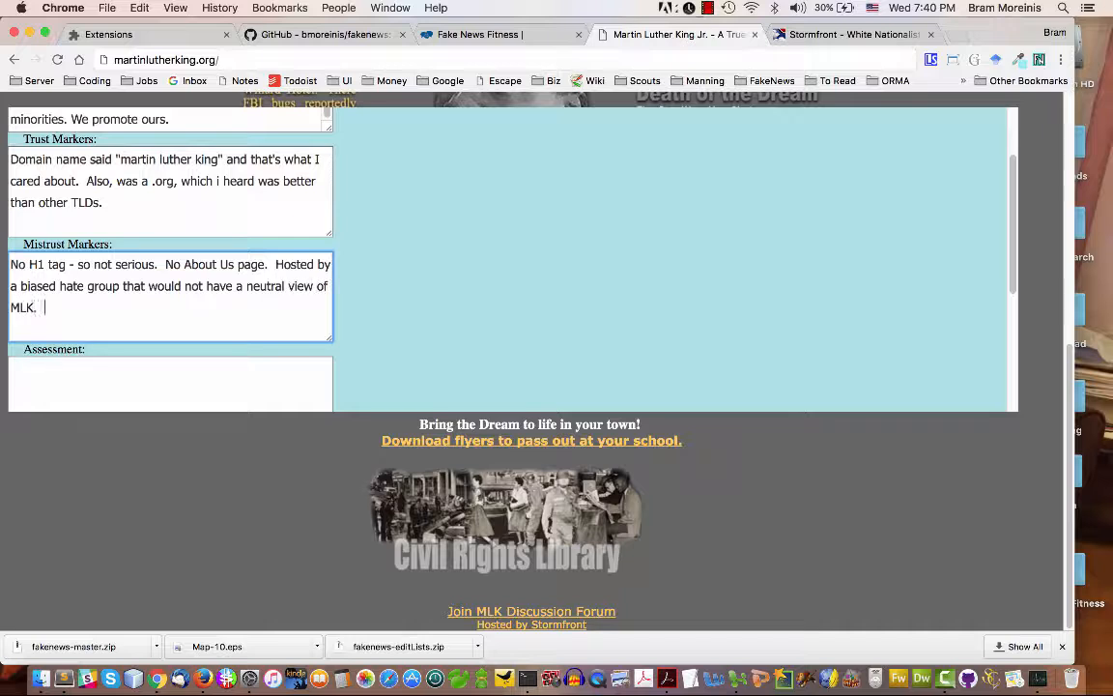
type("  Links when")
Add "Hosted by a biased hate group that would not have a neutral view of MLK. Links went nowhere." to Mistrust Markers
key("BackSpace")
key("BackSpace")
key("BackSpace")
key("BackSpace")
type("went nowhere.")
Fill Assessment with "Amazing that a site called martinlutherking.org could even exist as a KKK site."
scroll(1013, 290, "down", 2)
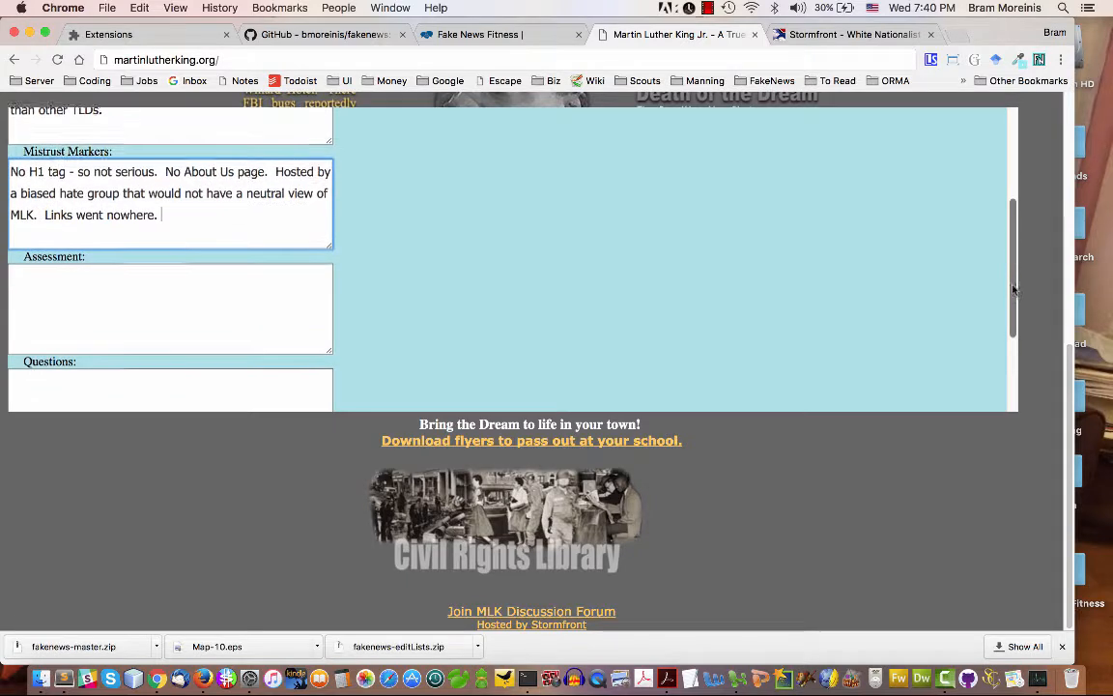
left_click(213, 280)
scroll(210, 278, "down", 1)
type("Amazing that ")
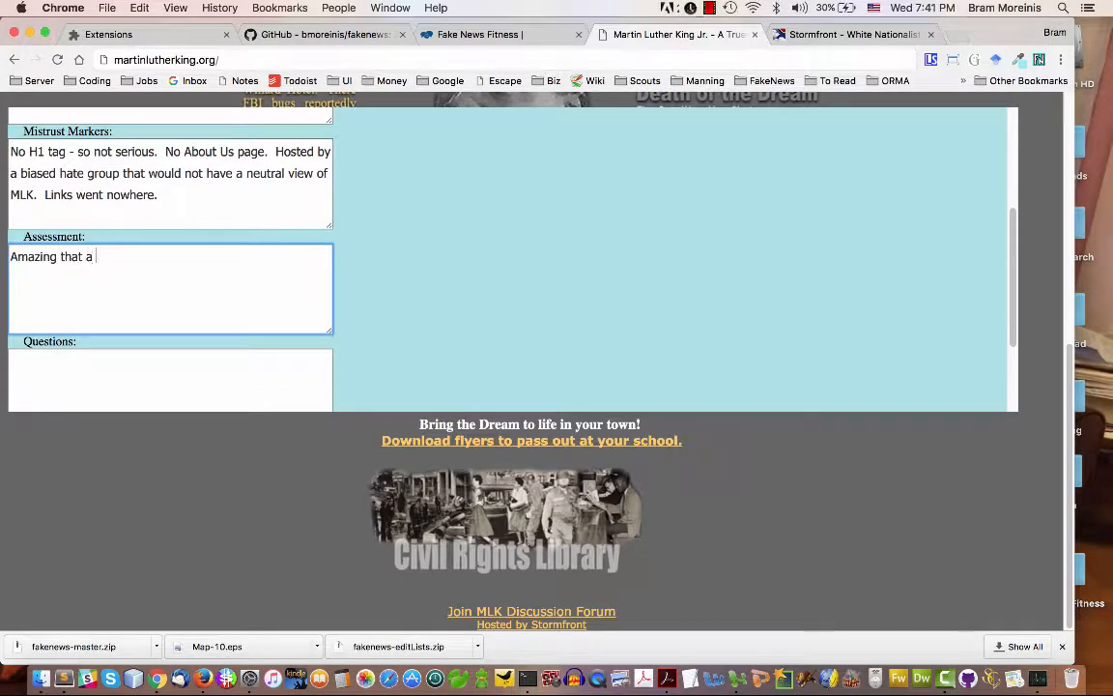
type("a site called martinluthe")
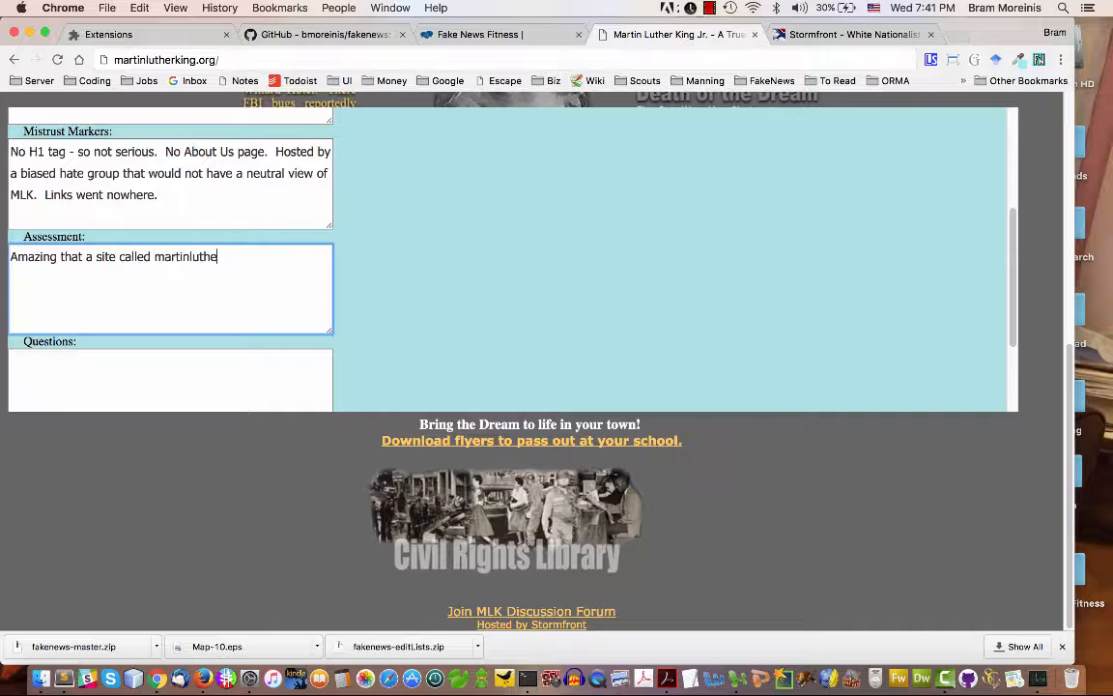
type("rking.org coudl ev")
type(" even exist as a KKK site.")
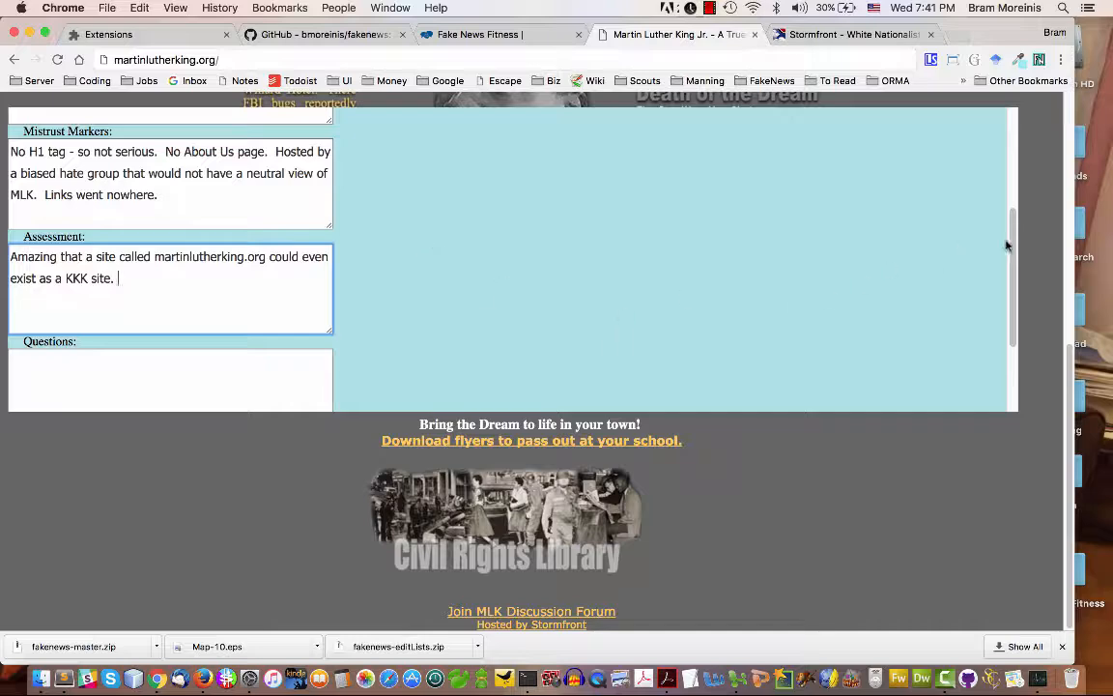
Fill Questions with "Why doesn't MLK's family sue these people and get this site off the Internet?" and submit all the form's data
left_click_drag(1012, 252, 1006, 298)
left_click(256, 286)
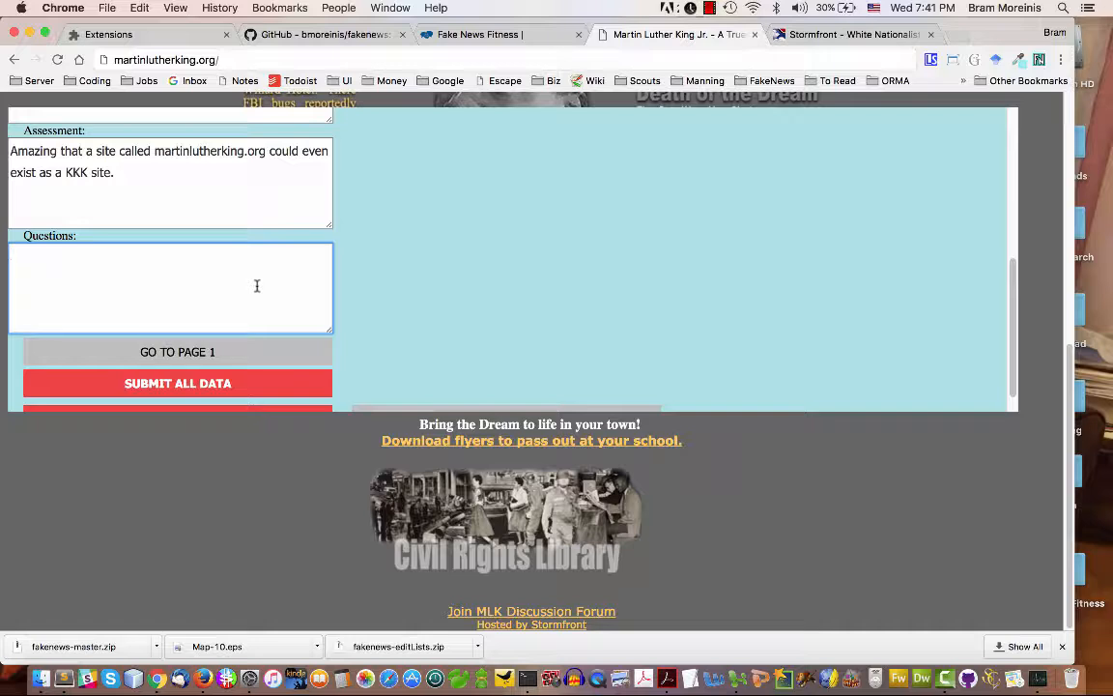
type("Why doesn't MLK's f")
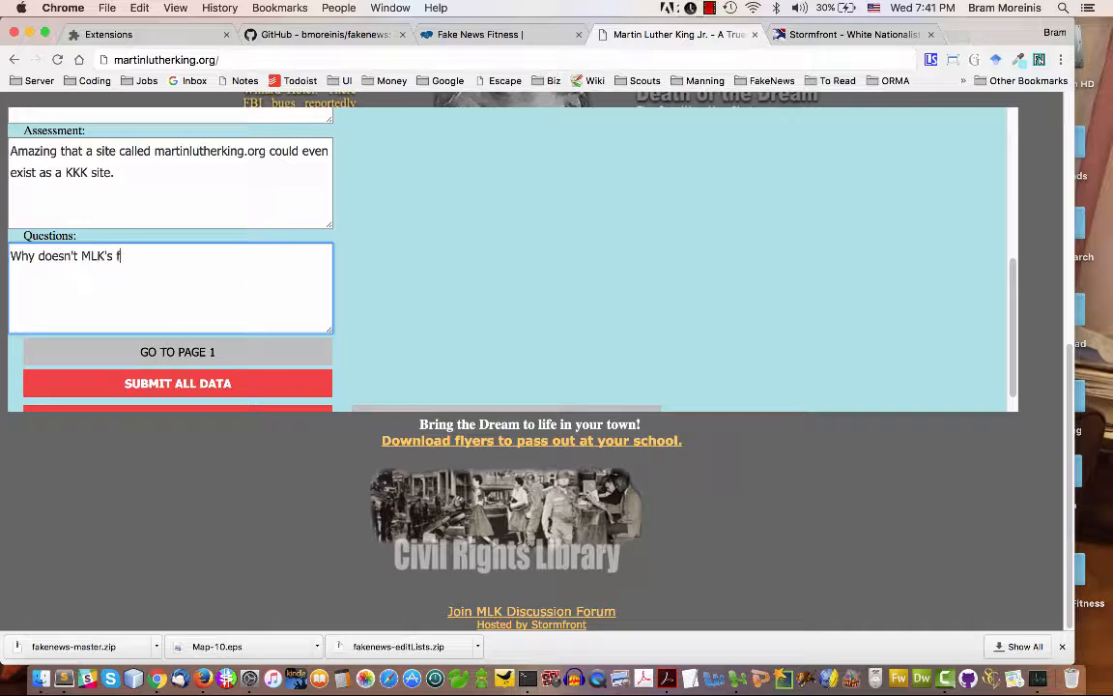
type("amily sue these people and get this")
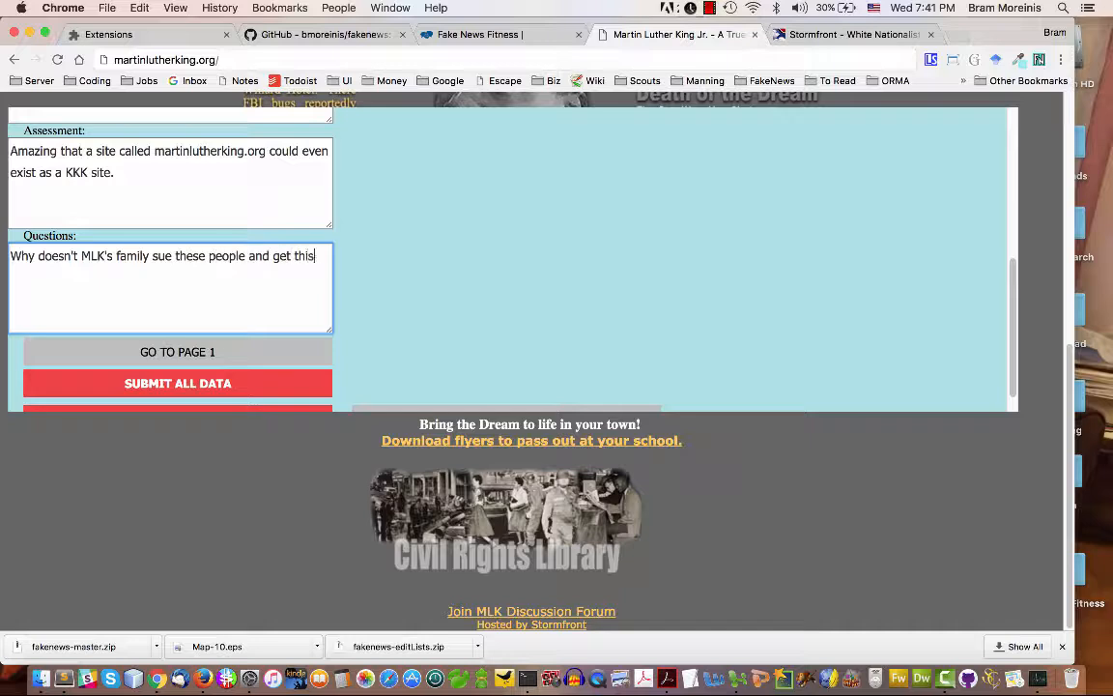
type(" site off the Internet?")
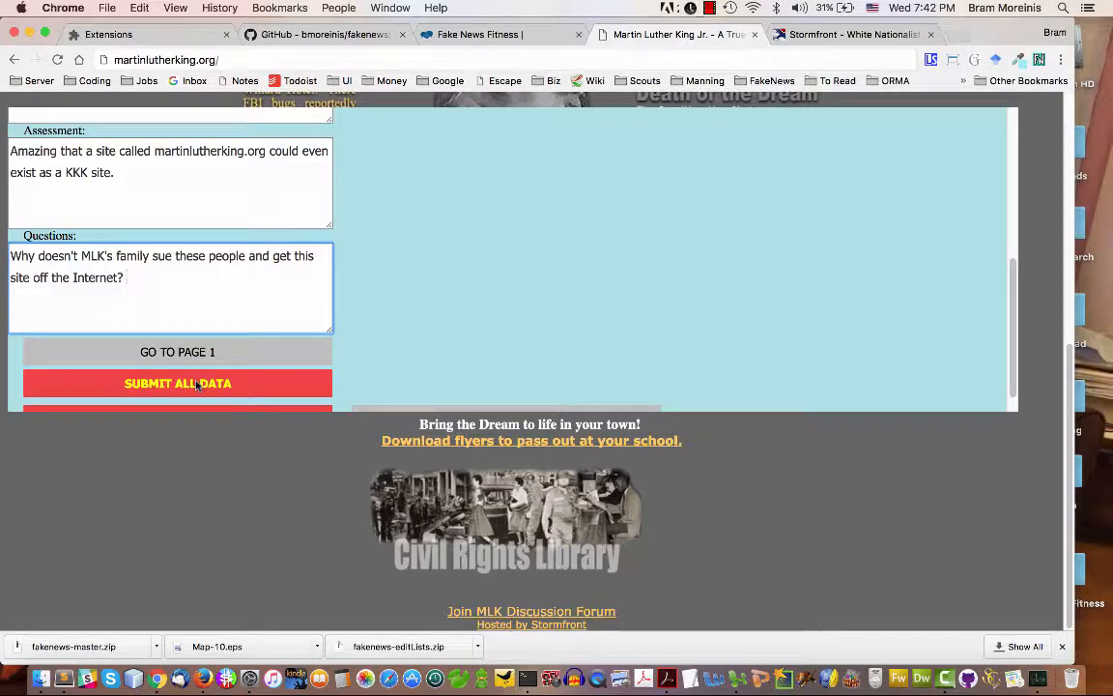
left_click(196, 385)
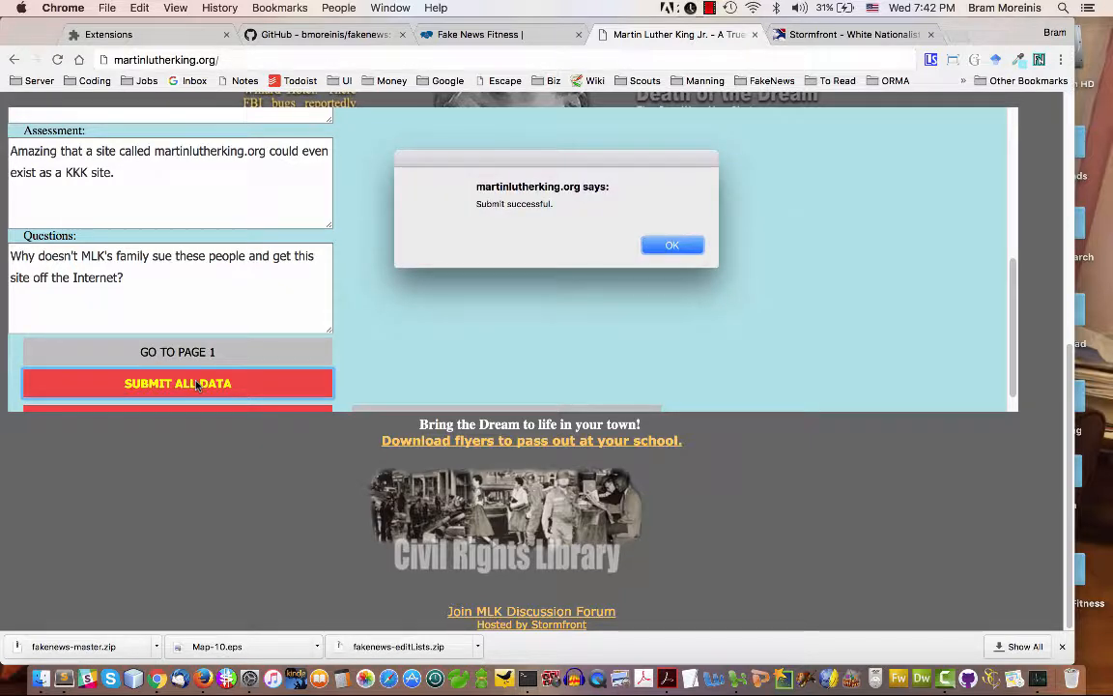
left_click(672, 248)
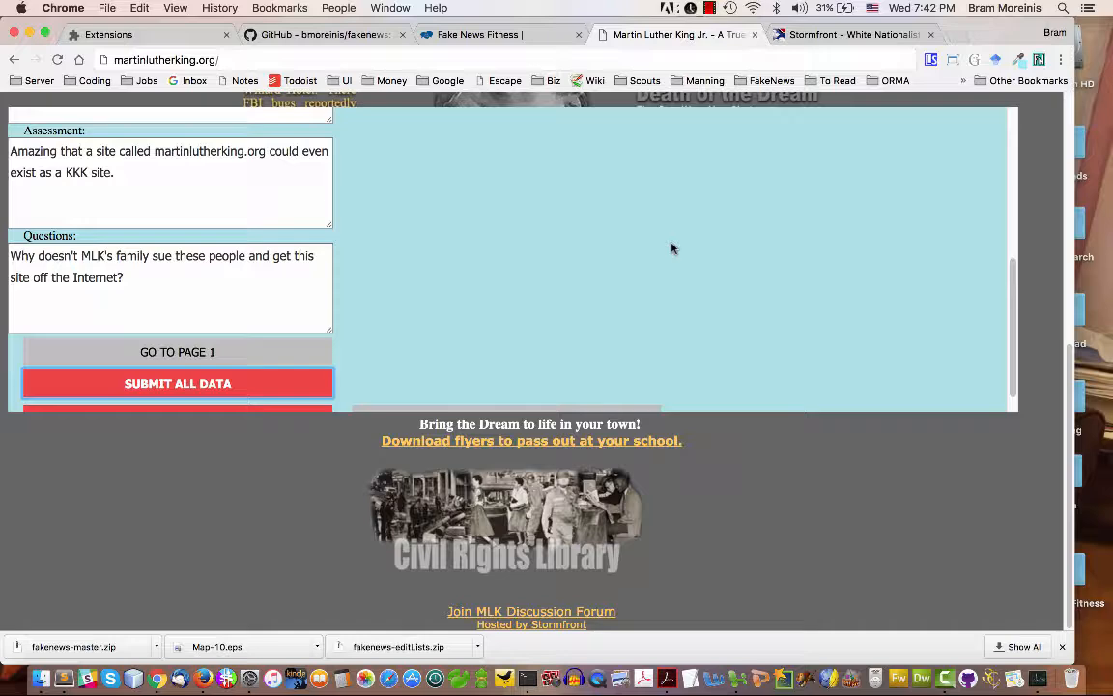
On the Fake News Fitness site, open the Civics 12 class group and look over its list of page checks
left_click(465, 36)
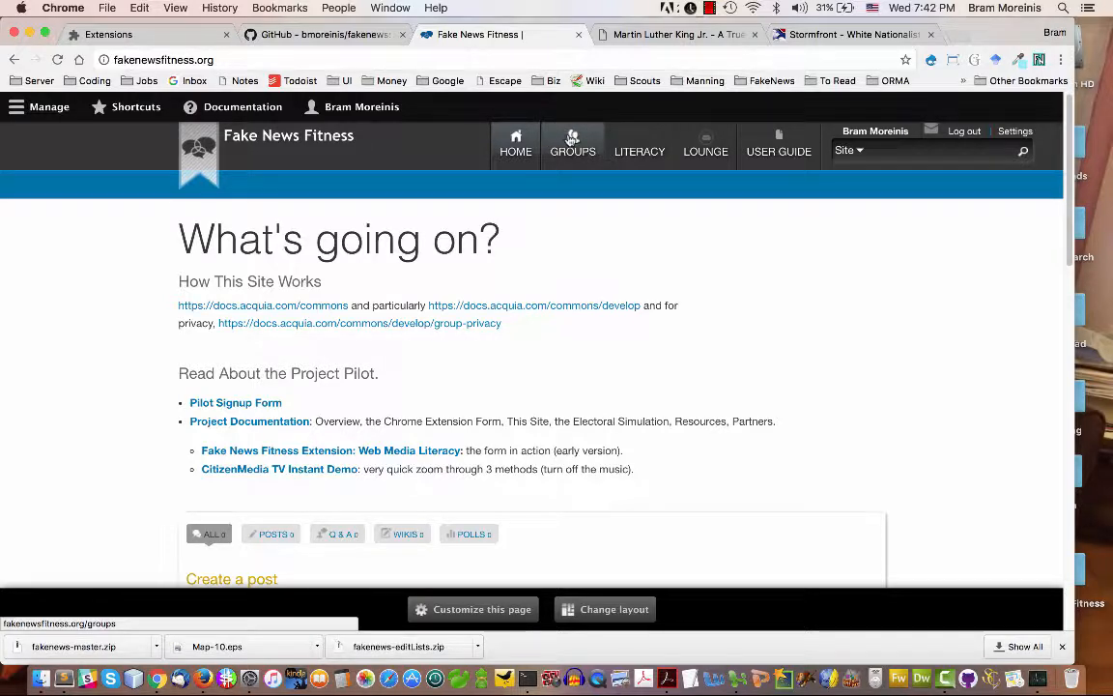
left_click(572, 138)
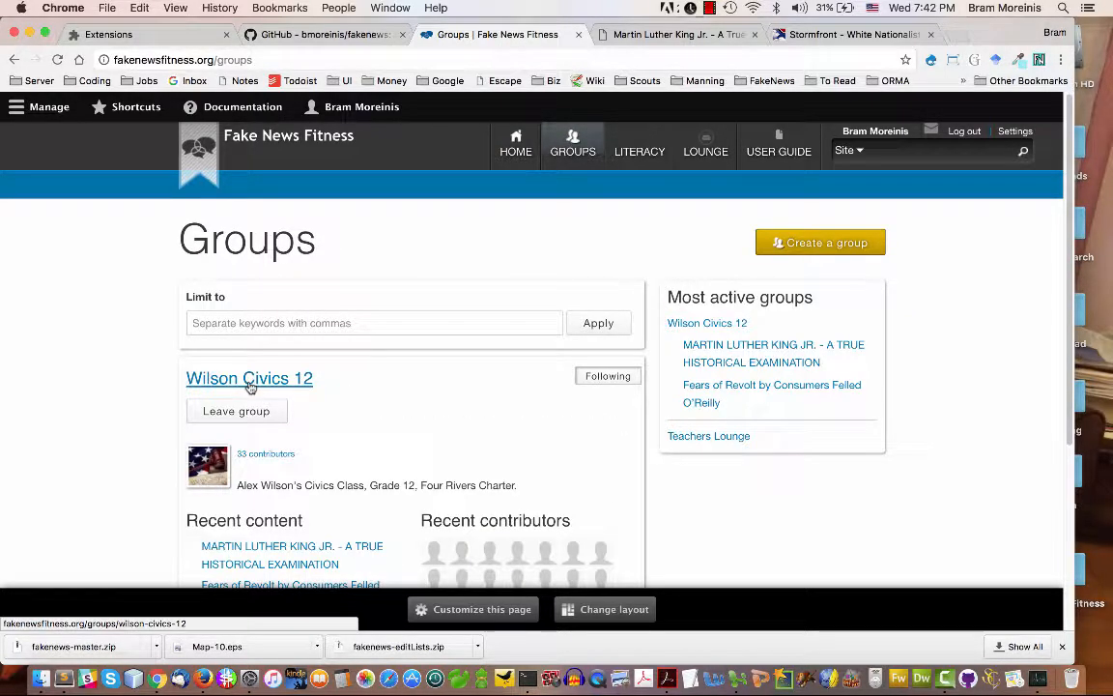
left_click(249, 380)
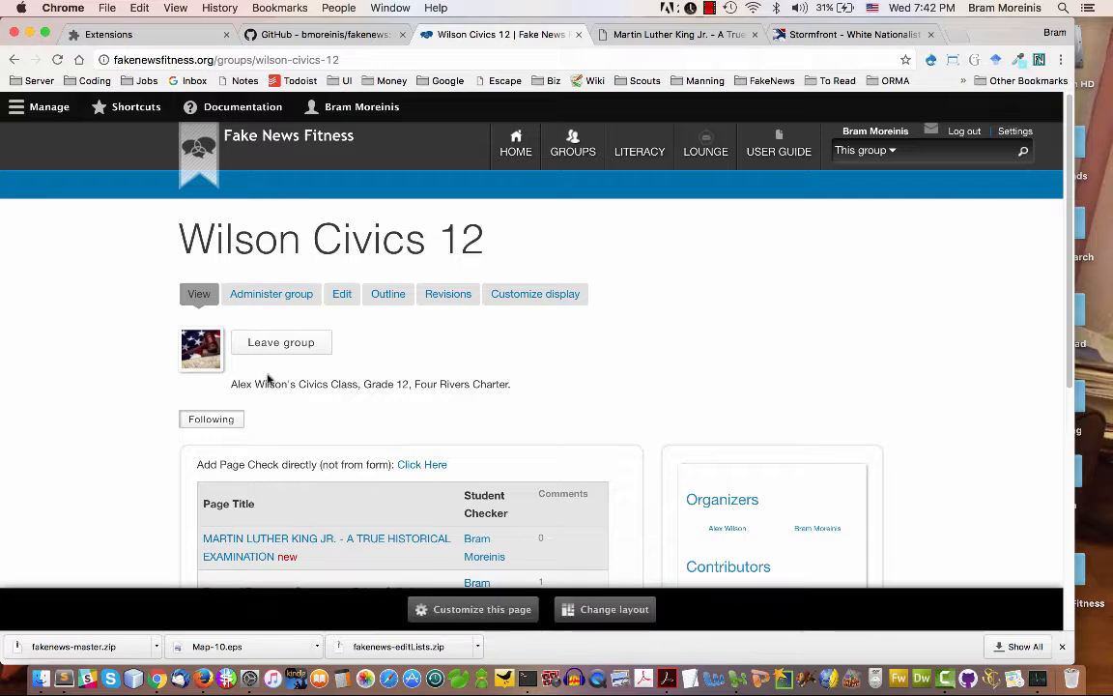
scroll(1053, 290, "down", 4)
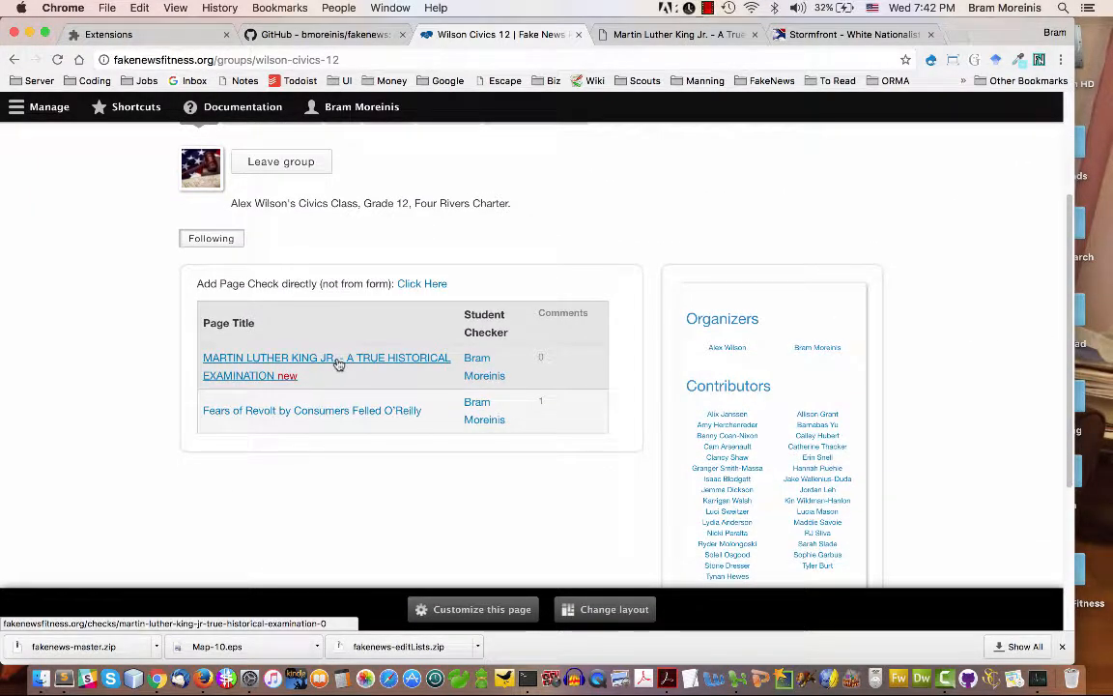
Open the "Fears of Revolt by Consumers Felled O'Reilly" page check and examine its comments, new comment form and recorded fields
left_click(366, 413)
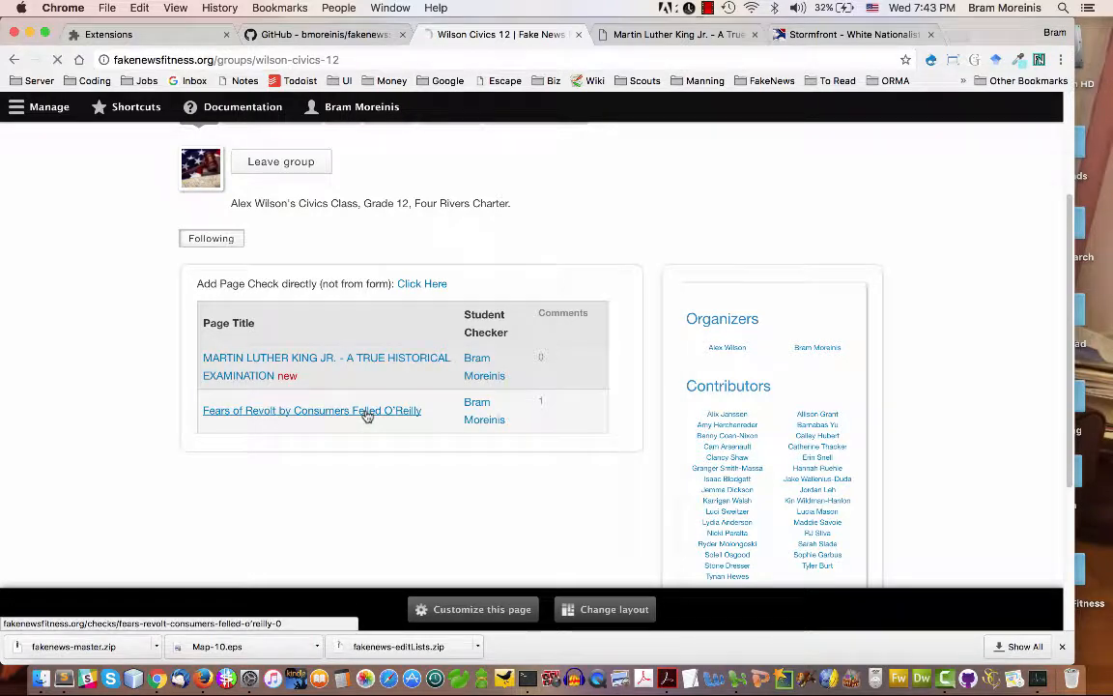
left_click_drag(1079, 204, 1082, 568)
left_click(278, 373)
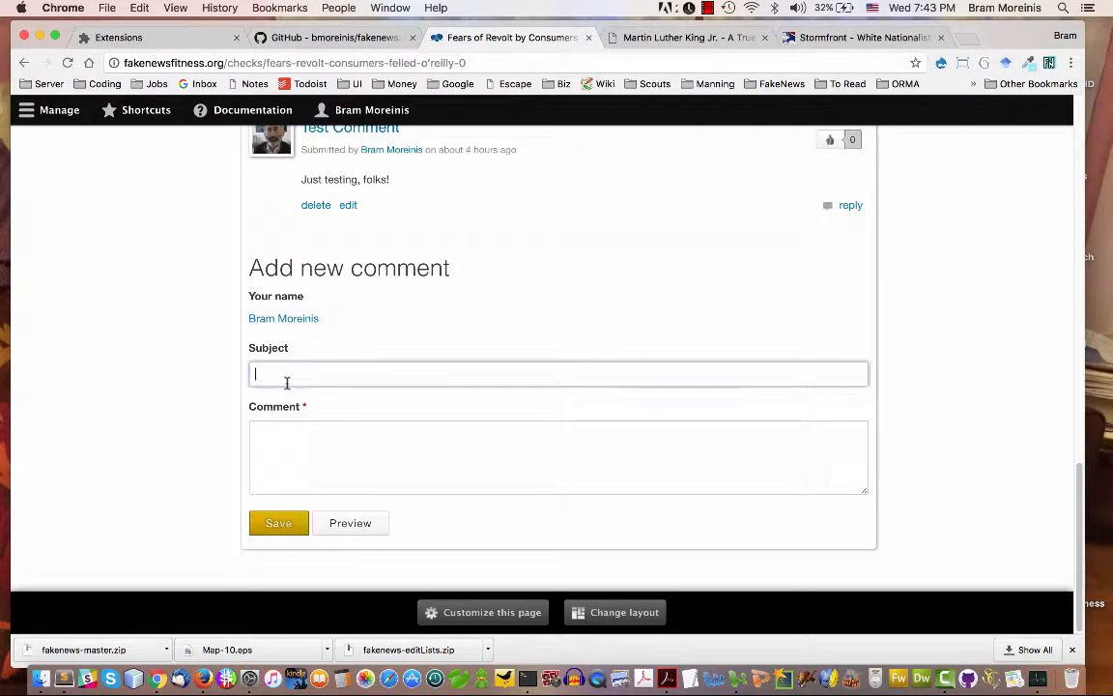
left_click(306, 433)
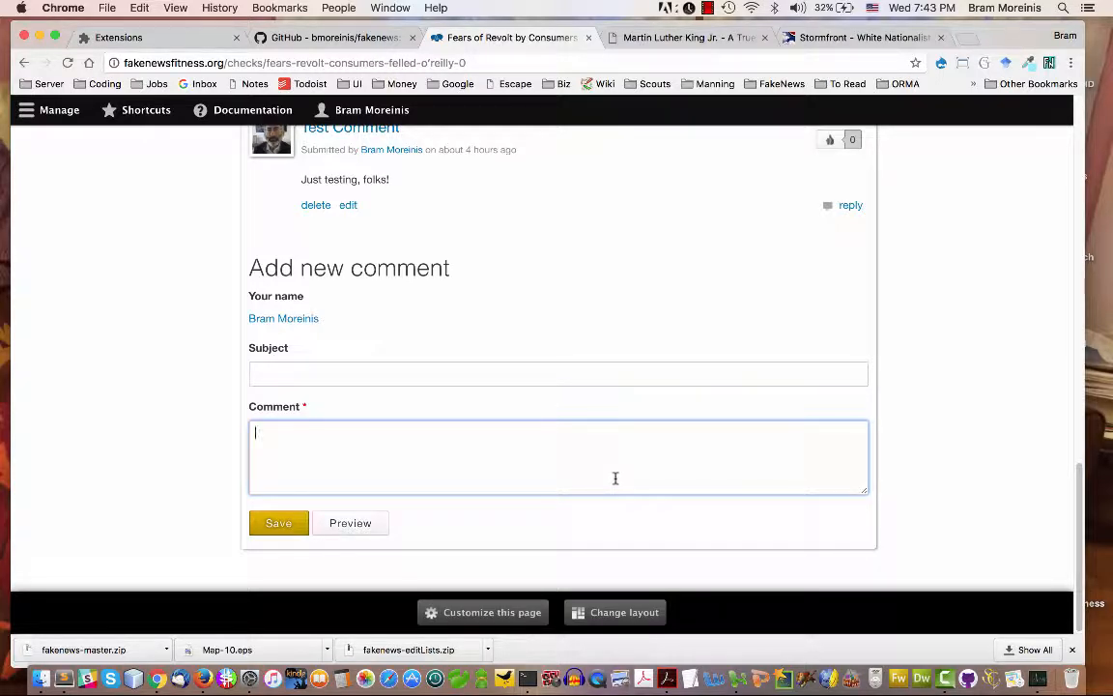
scroll(975, 436, "up", 10)
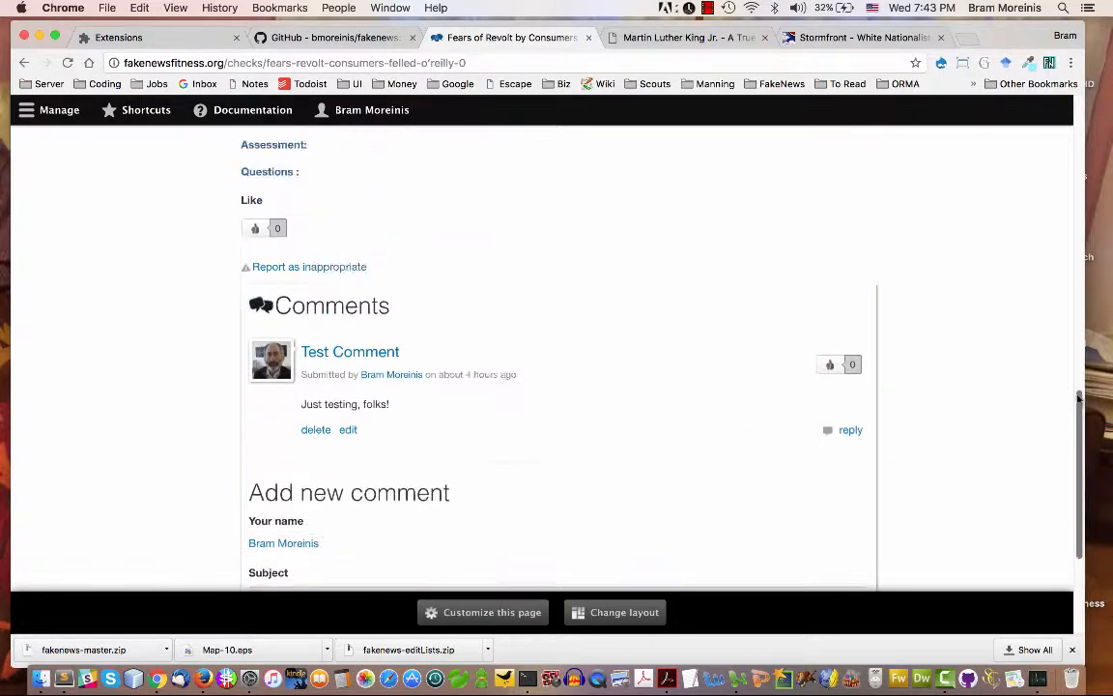
scroll(1059, 173, "up", 5)
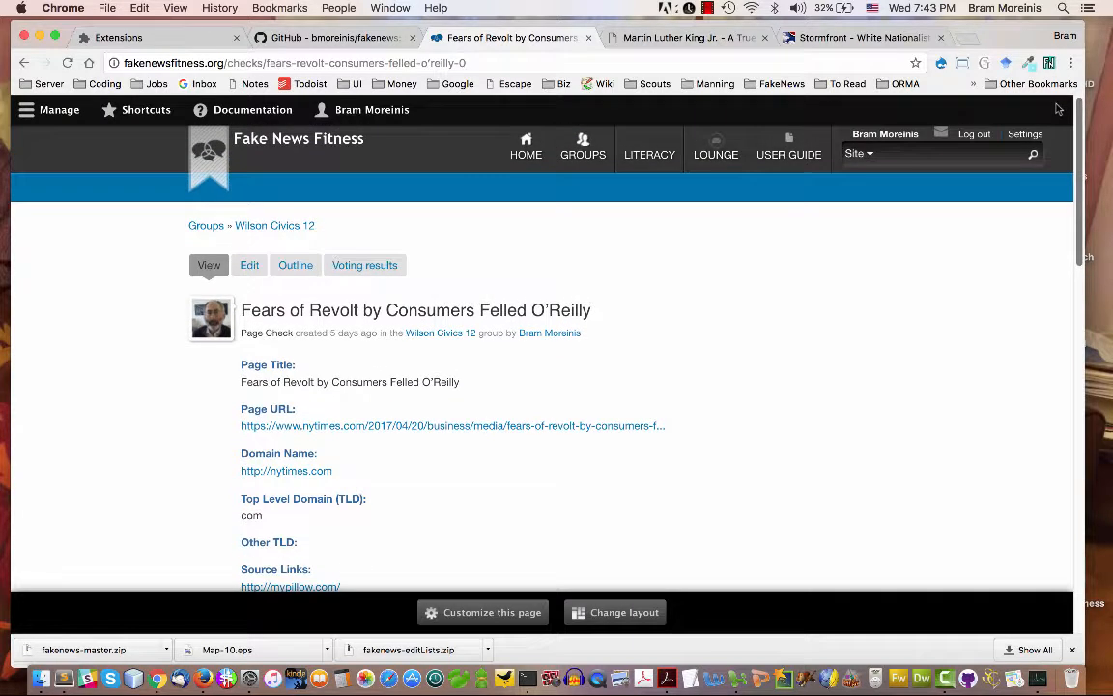
Open the signed-in account's profile page to review its content and comments
left_click(885, 136)
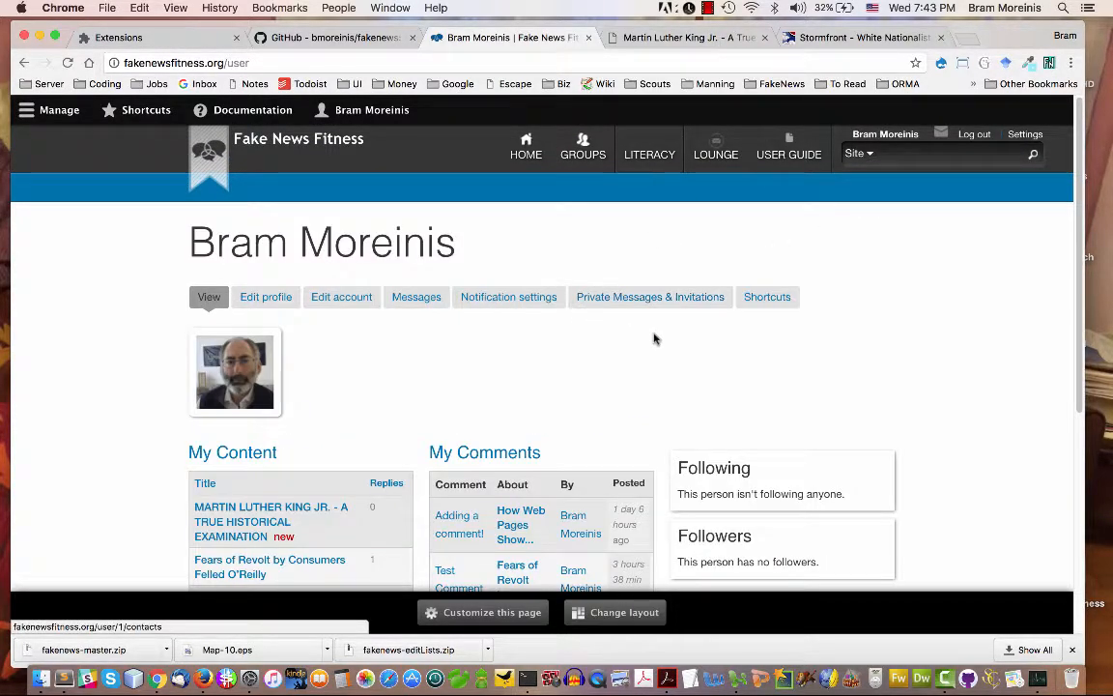
scroll(1068, 232, "down", 4)
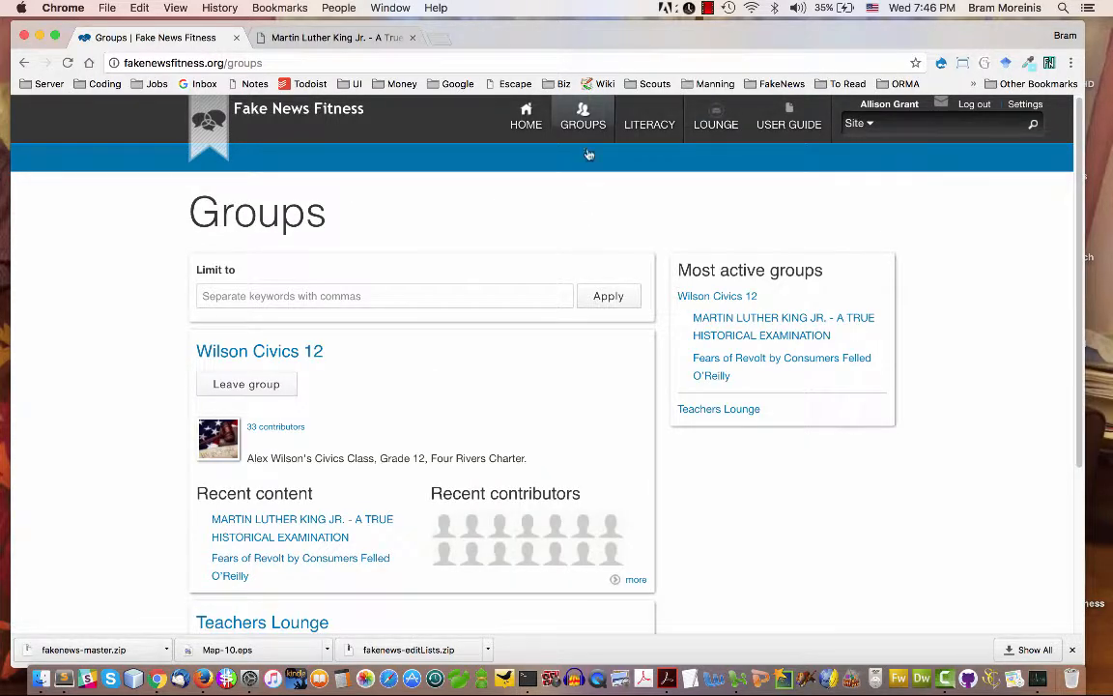
Open the Civics 12 group from the student account, view a contributor's profile, and return to the group page
left_click(291, 357)
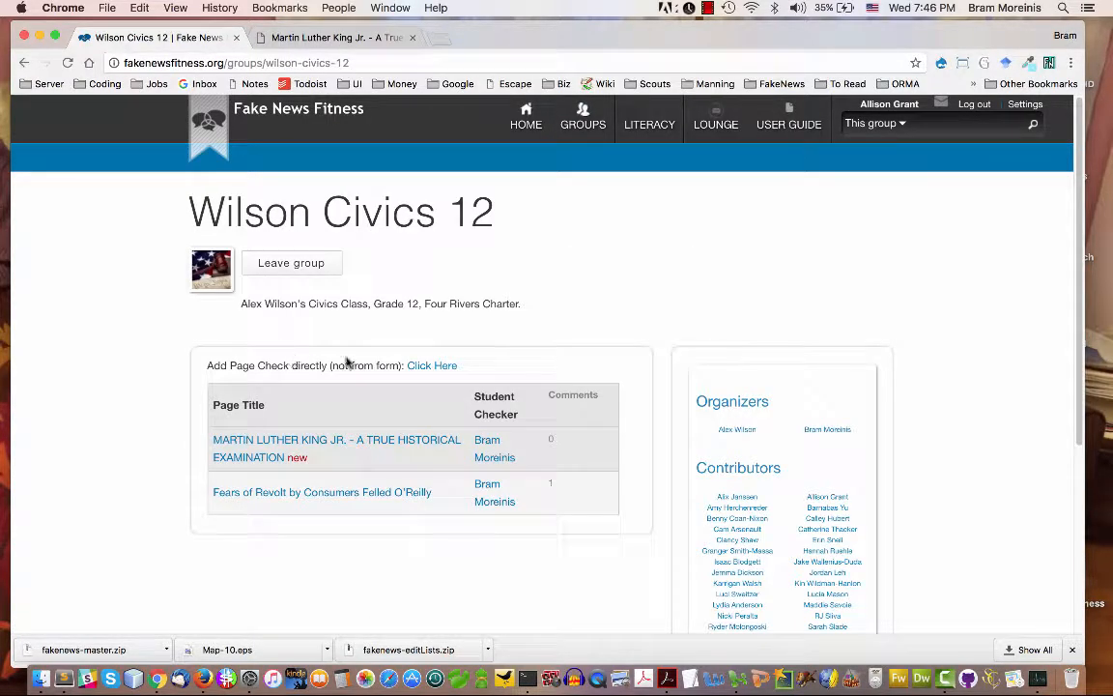
scroll(908, 409, "down", 5)
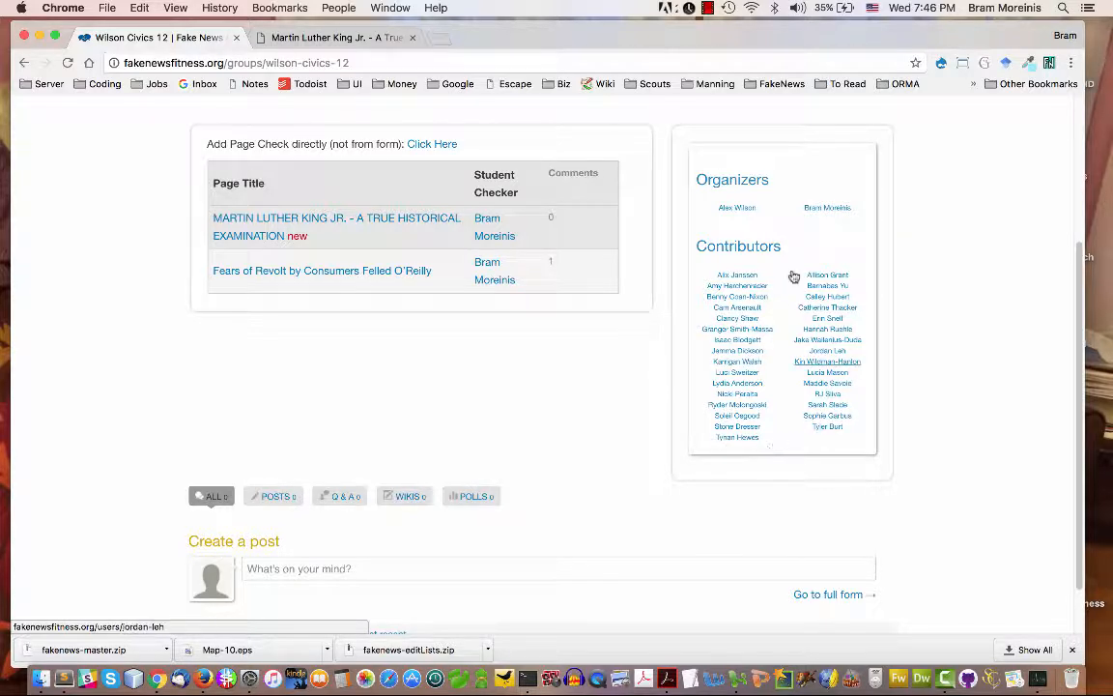
left_click(737, 309)
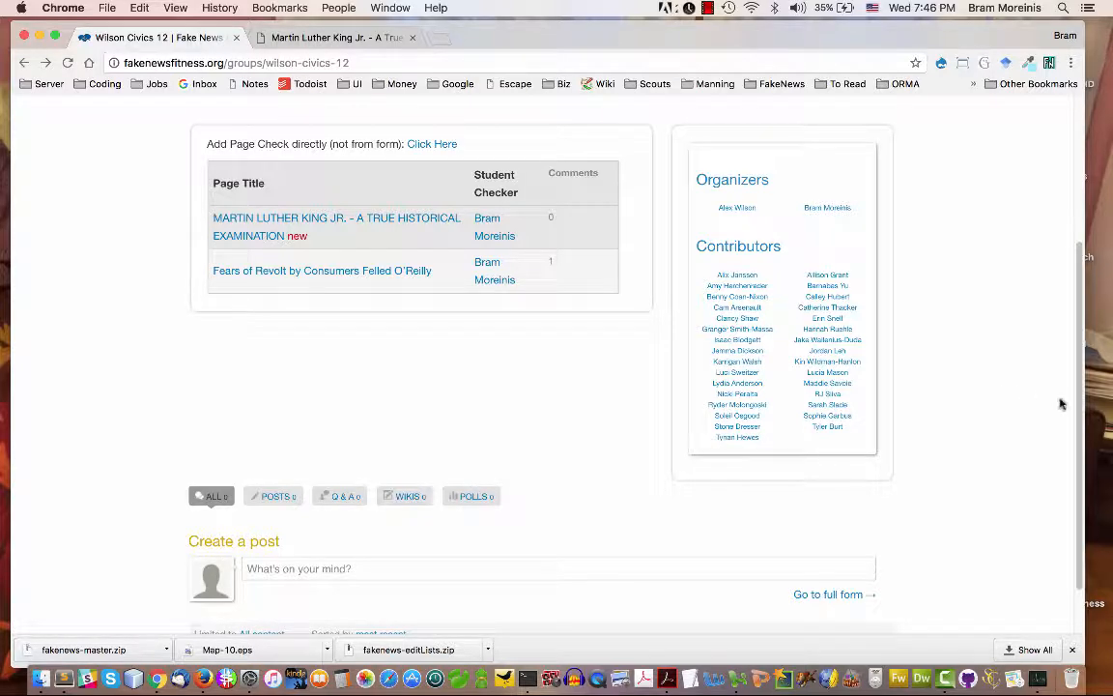
scroll(1067, 359, "up", 5)
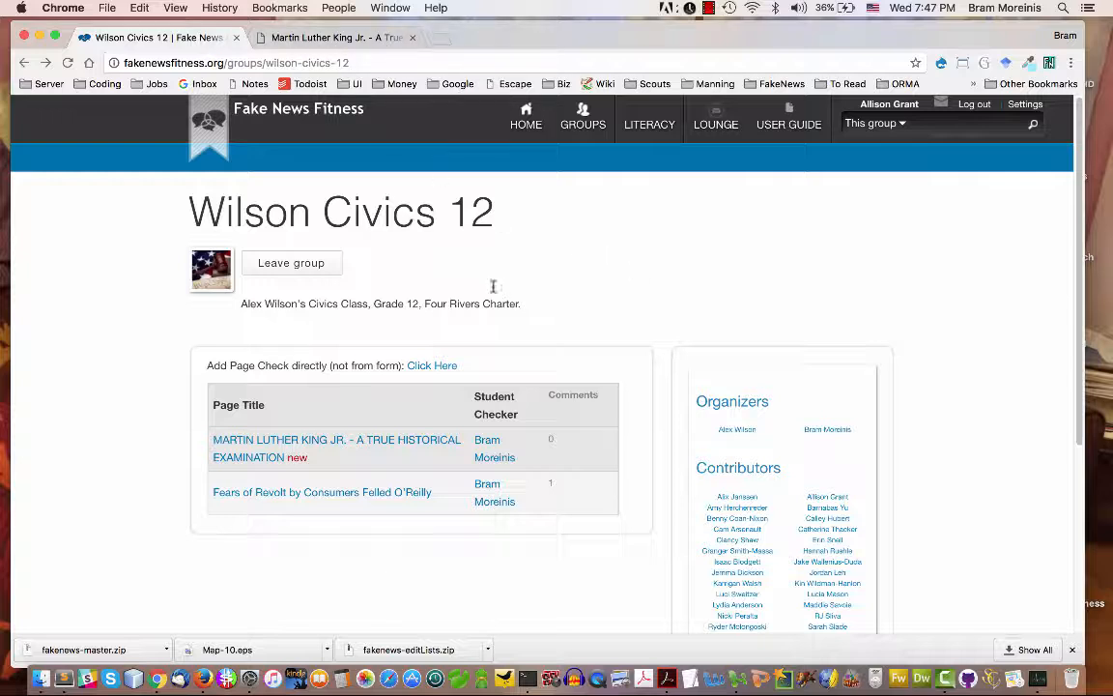
Open the group's direct Create Page Check form and compare its fields with the completed extension form on martinlutherking.org
left_click(452, 366)
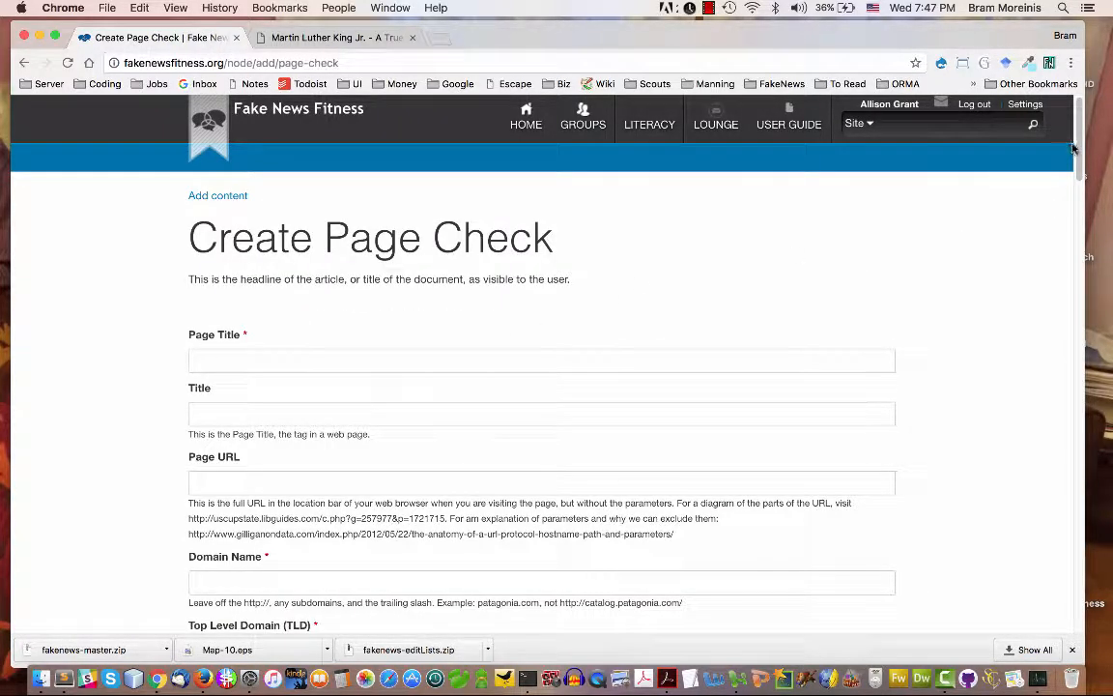
left_click_drag(1080, 151, 1040, 184)
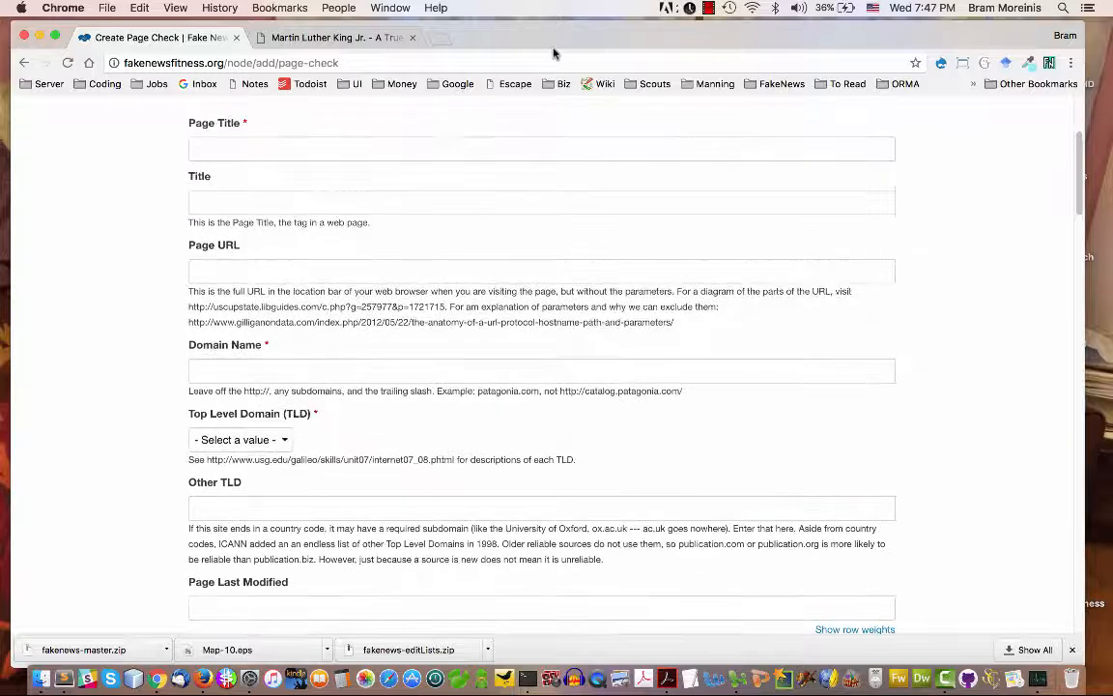
left_click(334, 35)
left_click(246, 34)
left_click(261, 39)
left_click(191, 37)
left_click_drag(1074, 204, 1077, 235)
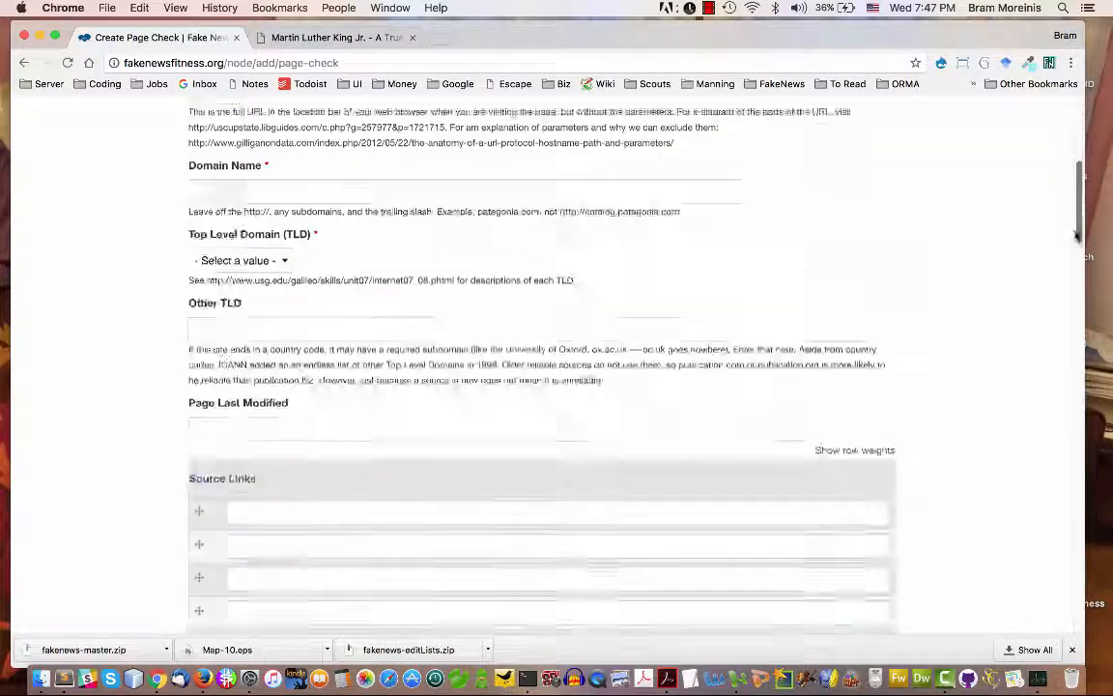
left_click(334, 37)
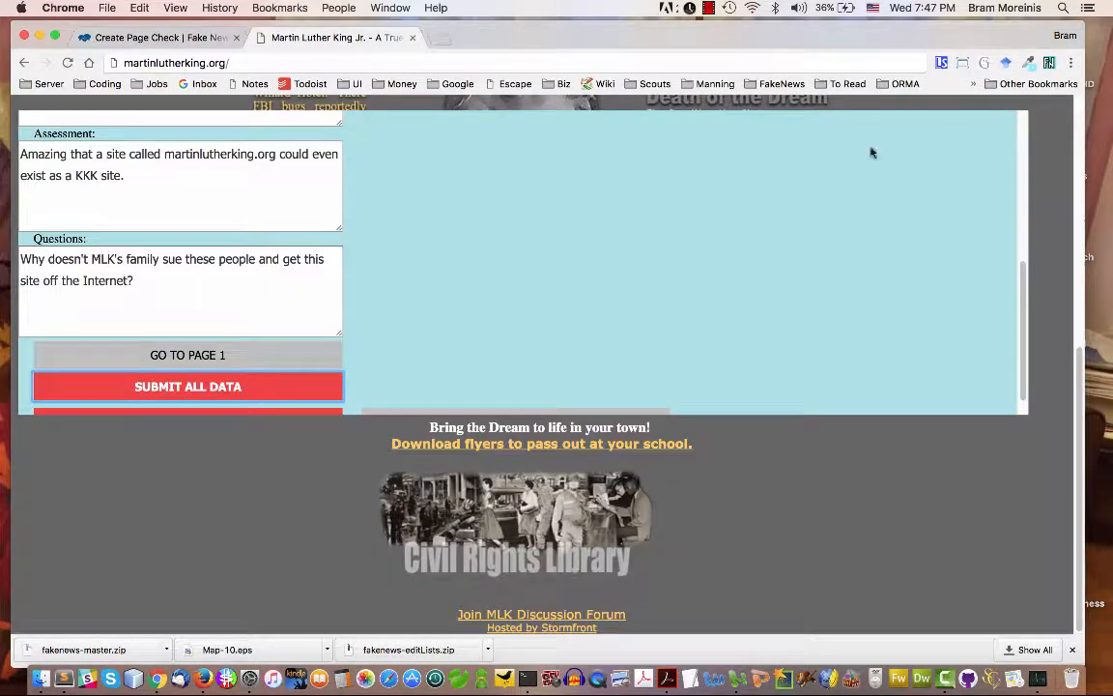
left_click(186, 37)
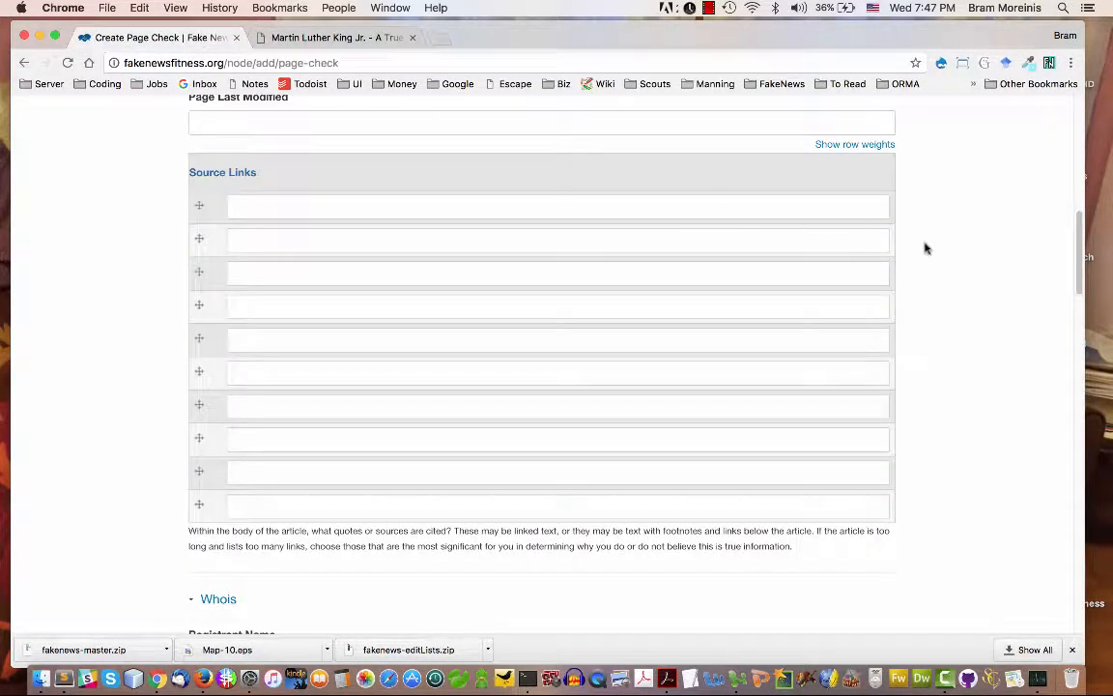
left_click_drag(1078, 261, 1072, 200)
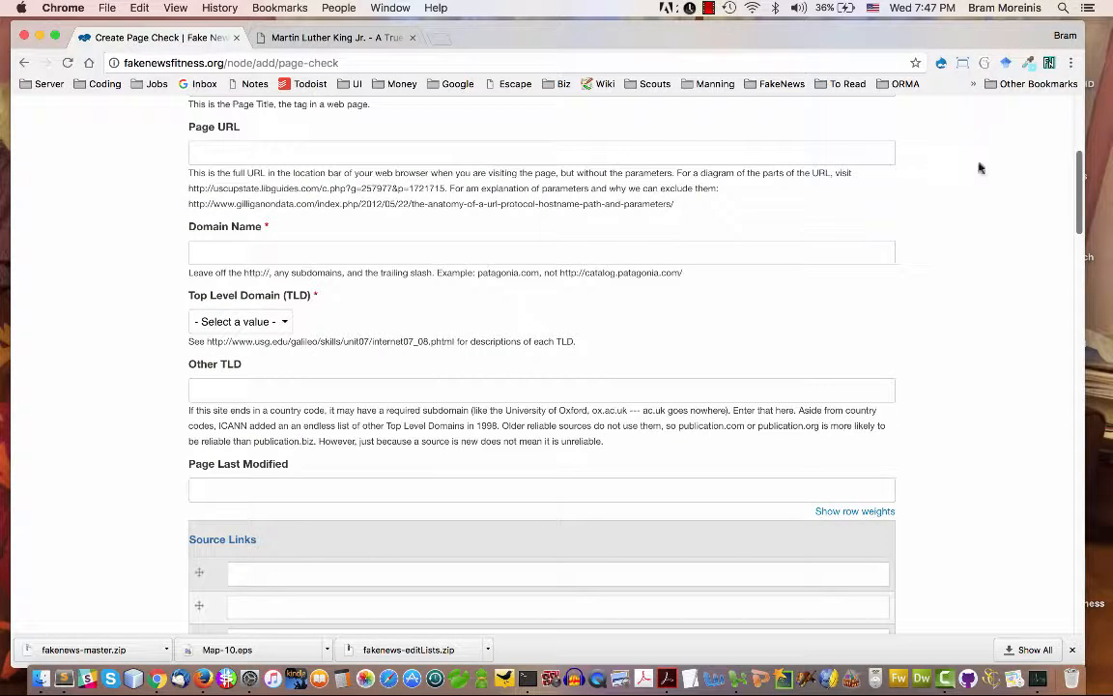